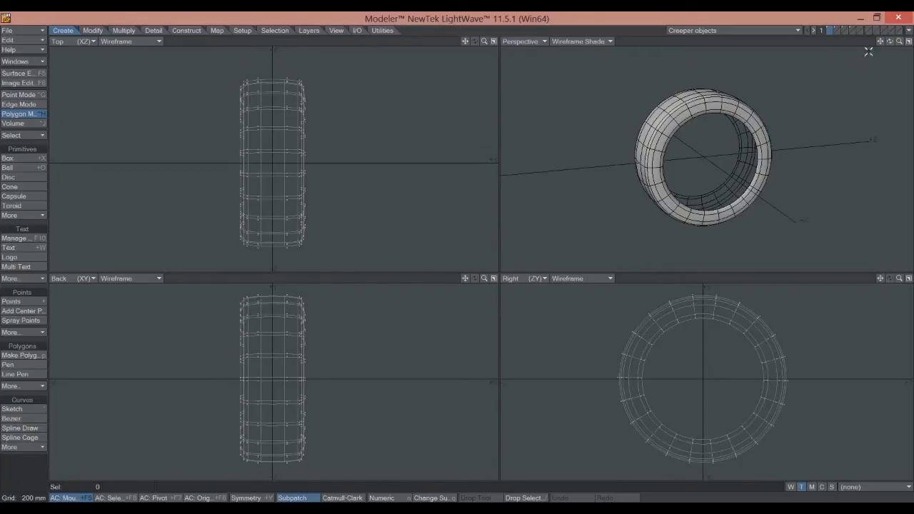
Switch to point selection and pick two neighbouring tread points along the tire's circumference, then clear the selection
mouse_move(890, 41)
left_mouse_down()
mouse_move(869, 44)
mouse_move(905, 45)
mouse_move(893, 48)
left_mouse_up()
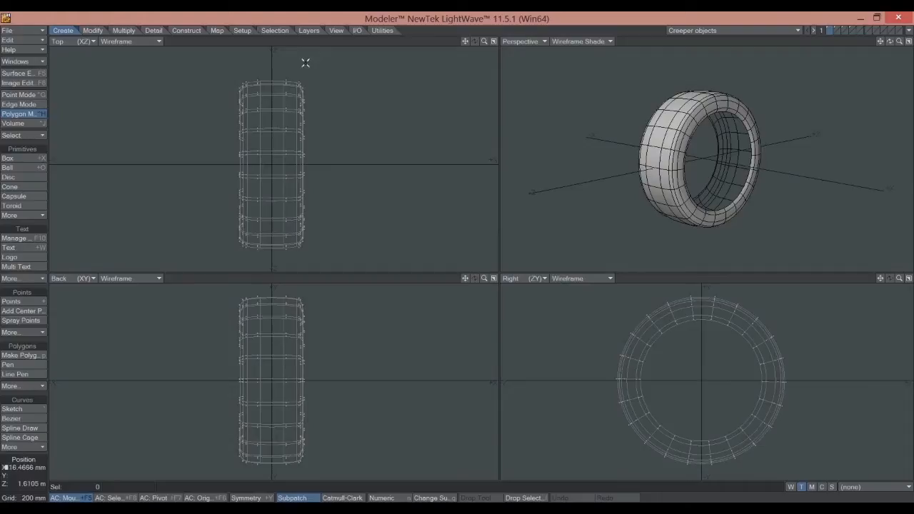
left_click(12, 98)
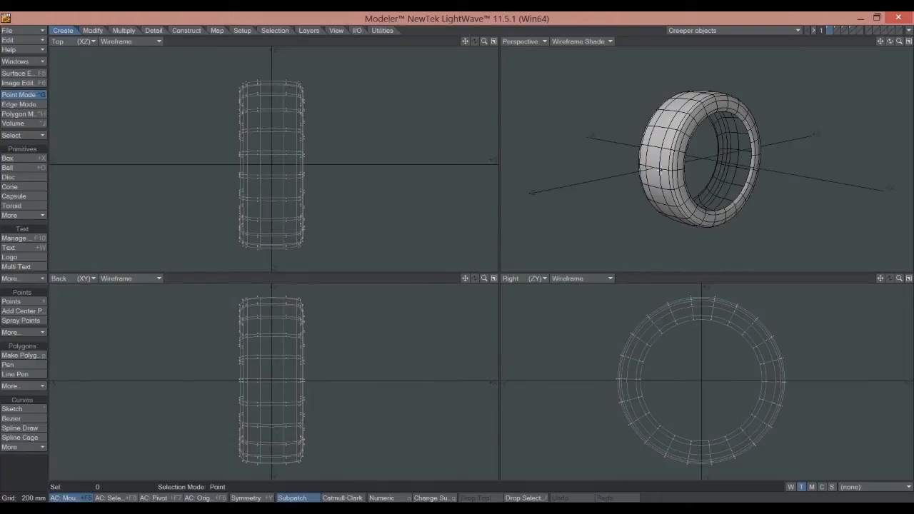
left_click(661, 168)
left_click_drag(899, 42, 910, 42)
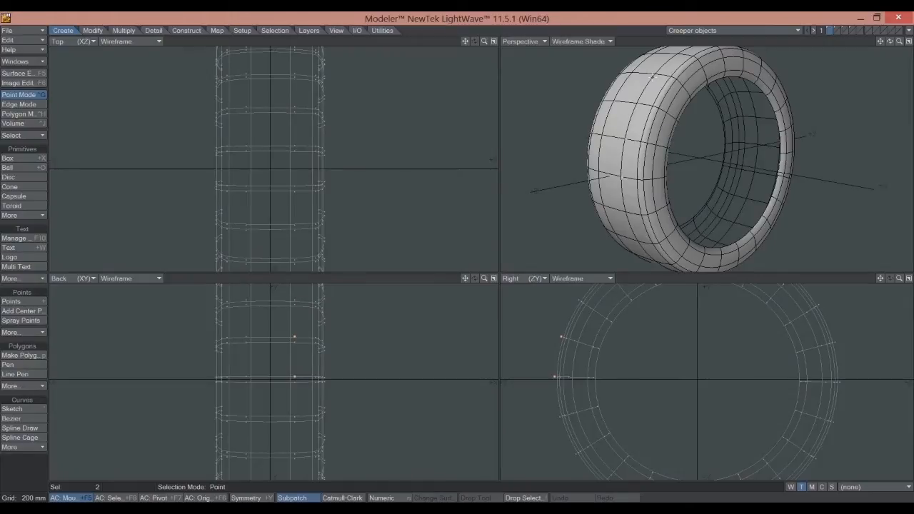
left_click(36, 221)
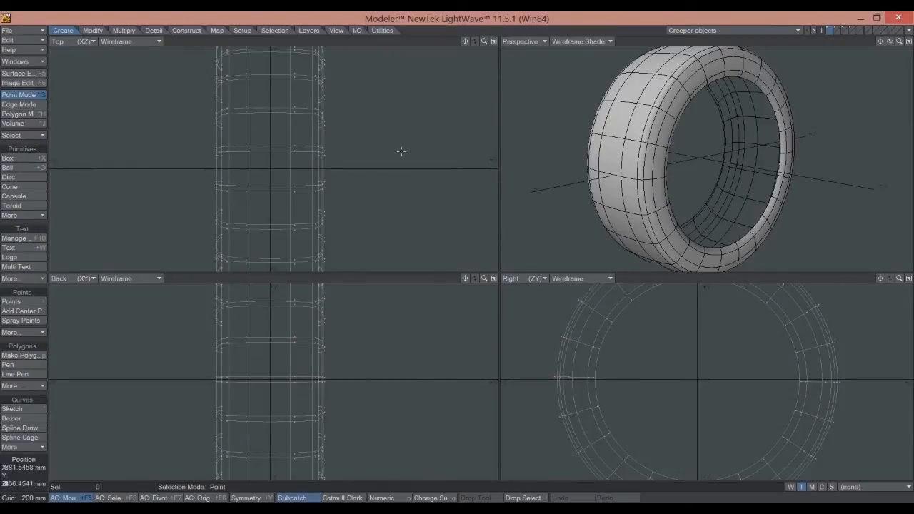
Try picking two neighbouring points across the tire's width instead, then drop them
left_click(598, 135)
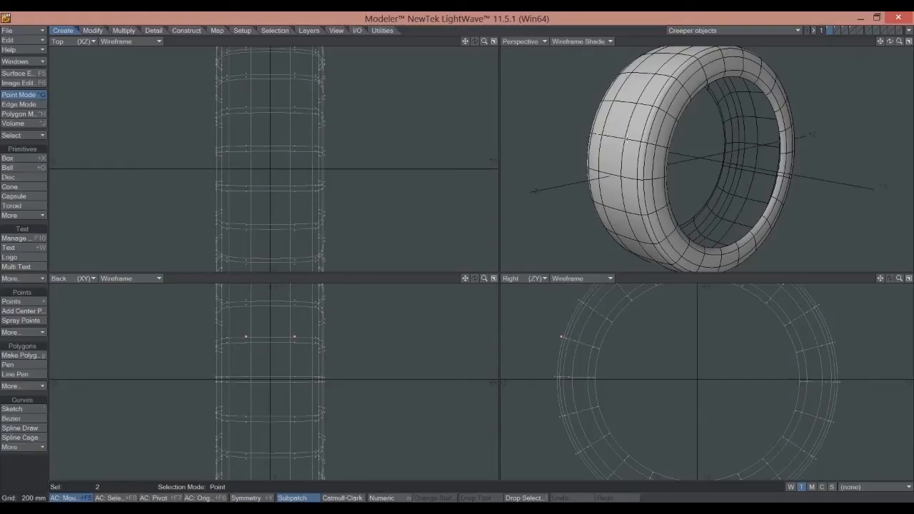
left_click_drag(890, 42, 910, 46)
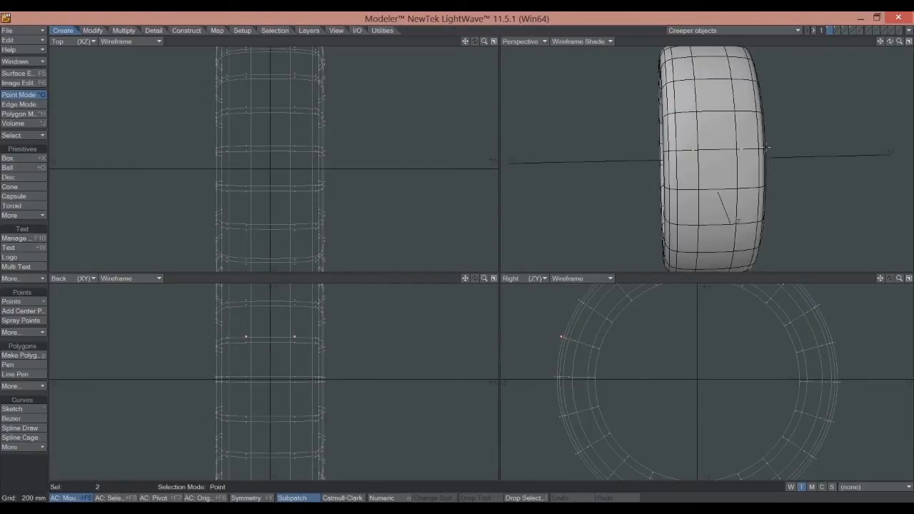
left_click(38, 141)
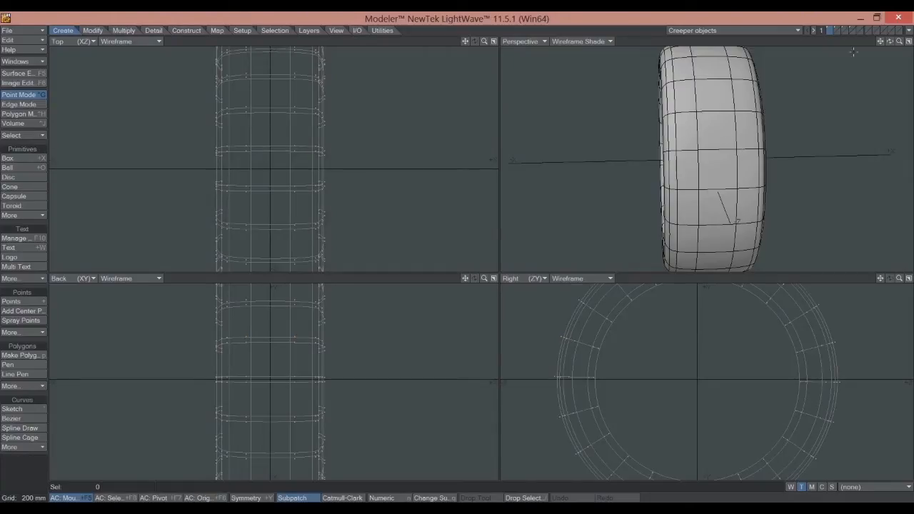
Select two neighbouring tread points along the tire's circumference and open the PX_UV_Creeper64 plugin
mouse_move(890, 43)
left_mouse_down()
mouse_move(901, 50)
mouse_move(884, 43)
left_mouse_up()
left_click(631, 172)
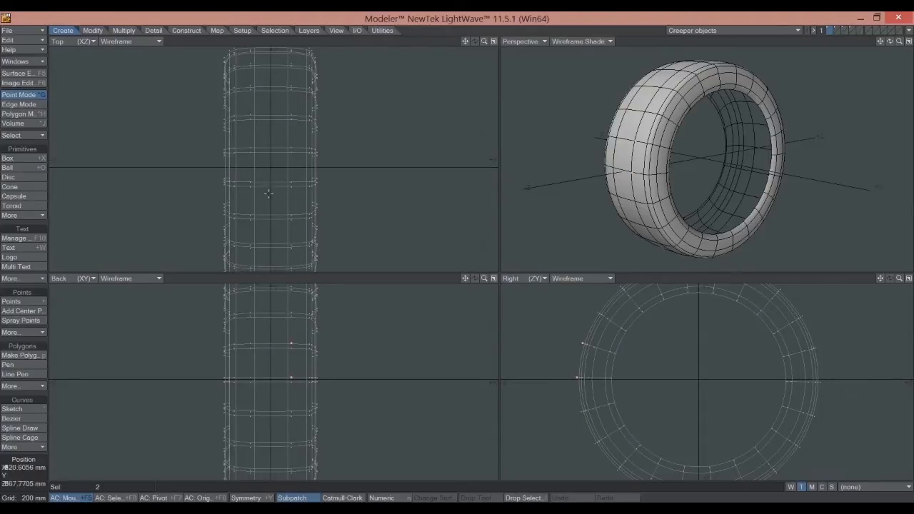
left_click(217, 31)
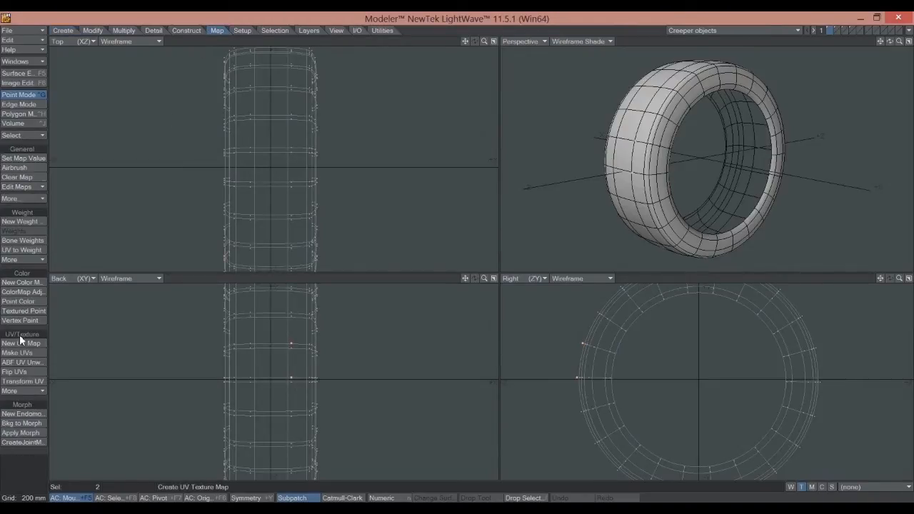
left_click(42, 389)
mouse_move(42, 391)
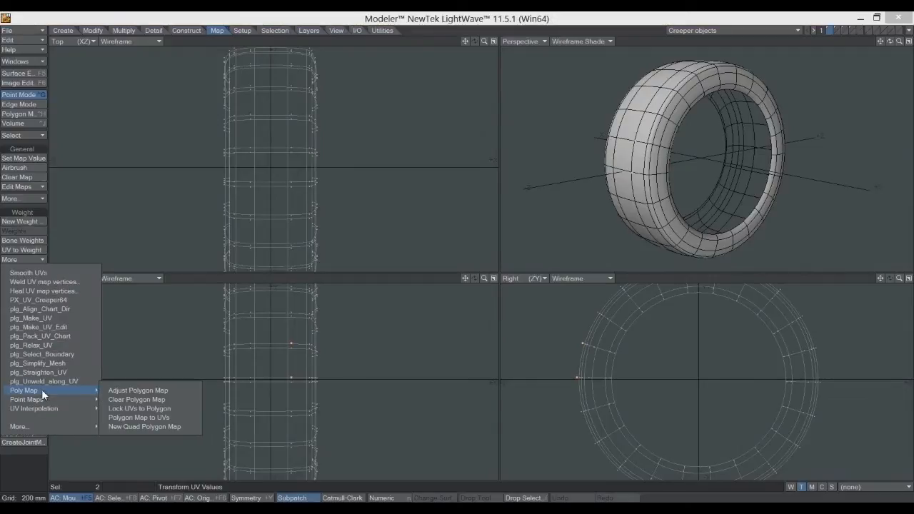
left_click(46, 300)
left_click_drag(444, 225, 300, 134)
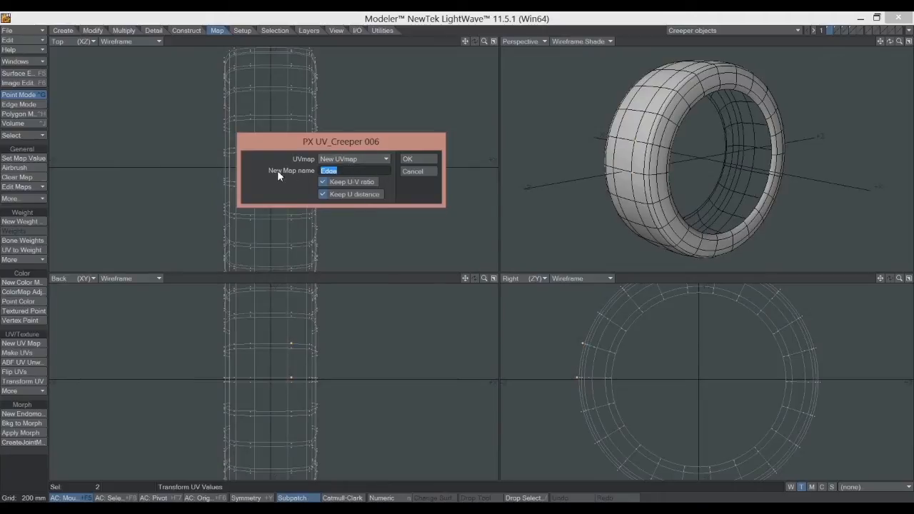
Create a new UV map named Tire with Keep U-V ratio and Keep U distance enabled
left_click_drag(351, 172, 317, 171)
left_click(323, 181)
left_click(322, 181)
left_click(322, 192)
left_click(322, 182)
left_click(322, 194)
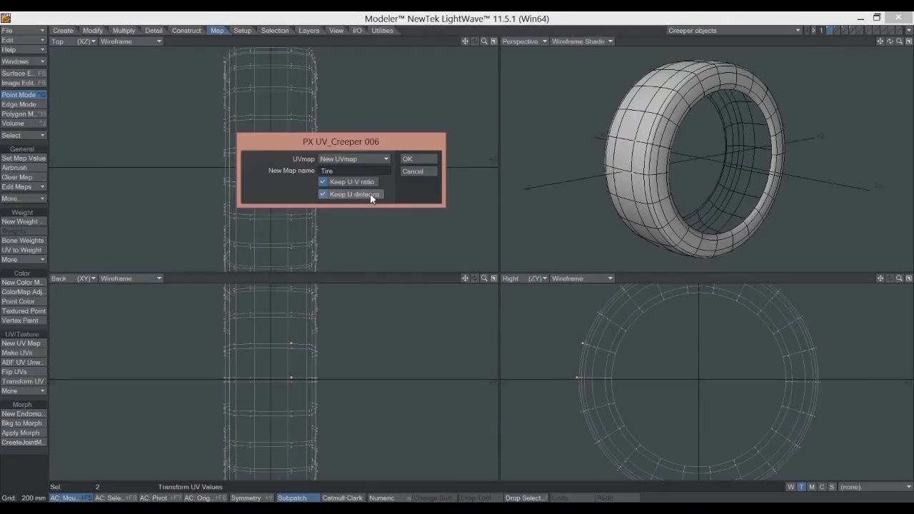
left_click(322, 194)
left_click(322, 182)
left_click(323, 182)
left_click(323, 194)
left_click_drag(329, 148, 345, 169)
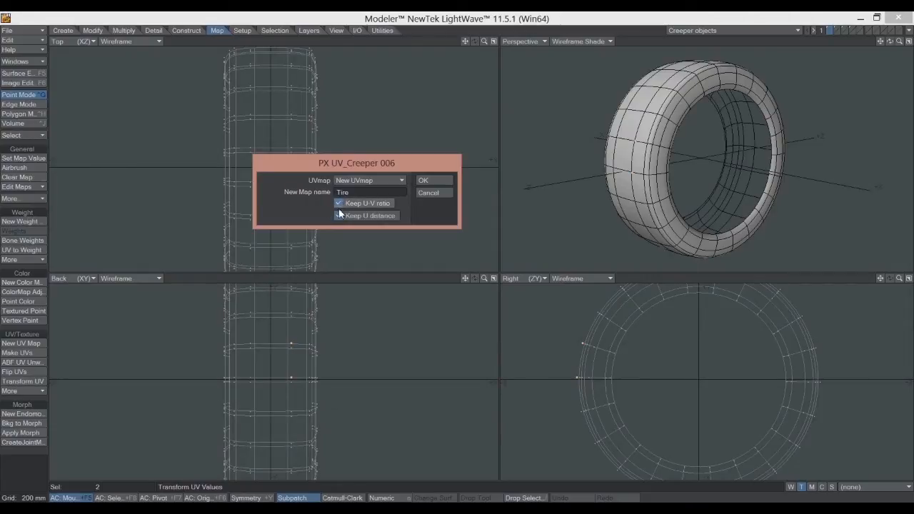
left_click(429, 179)
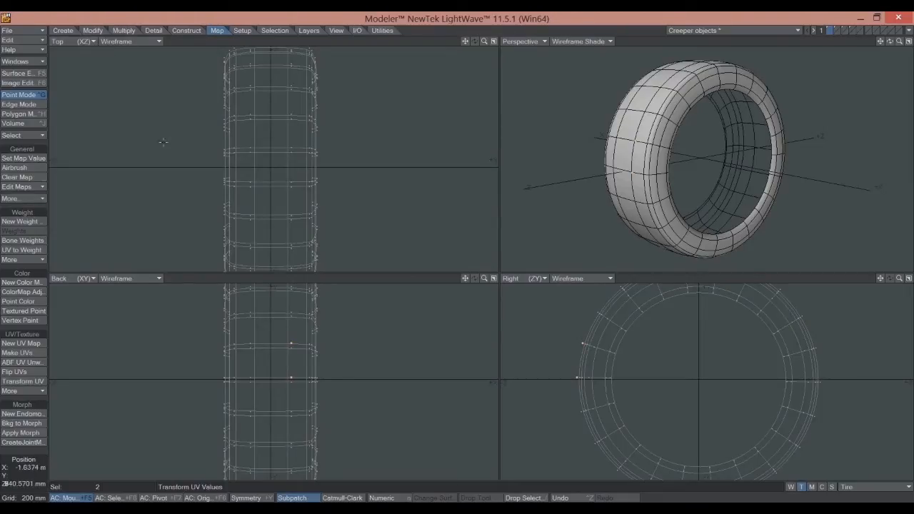
Change the Top viewport to UV Texture and frame the whole Tire map in it
left_click(93, 41)
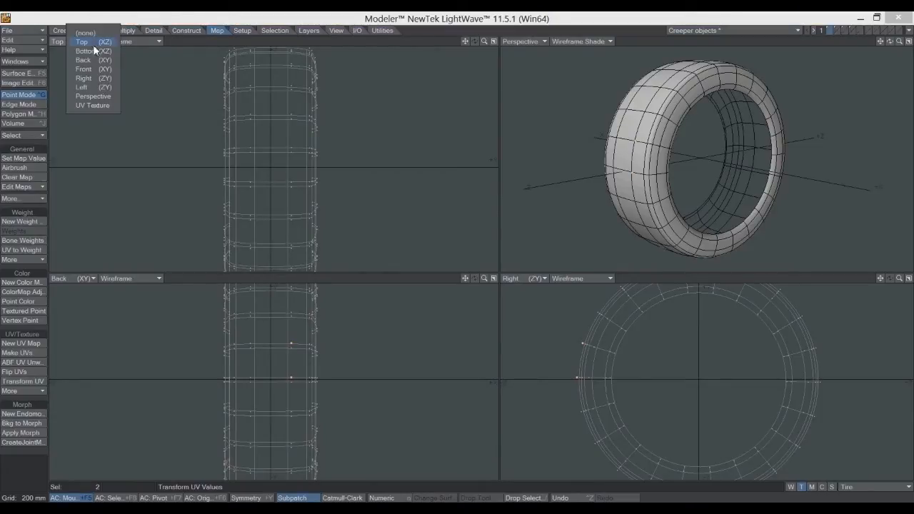
left_click(97, 105)
left_click_drag(483, 42, 474, 113)
left_click_drag(465, 41, 463, 21)
Highlight the lowest and highest polygon rows of the UV strip to examine where they meet on the tire
left_click(21, 114)
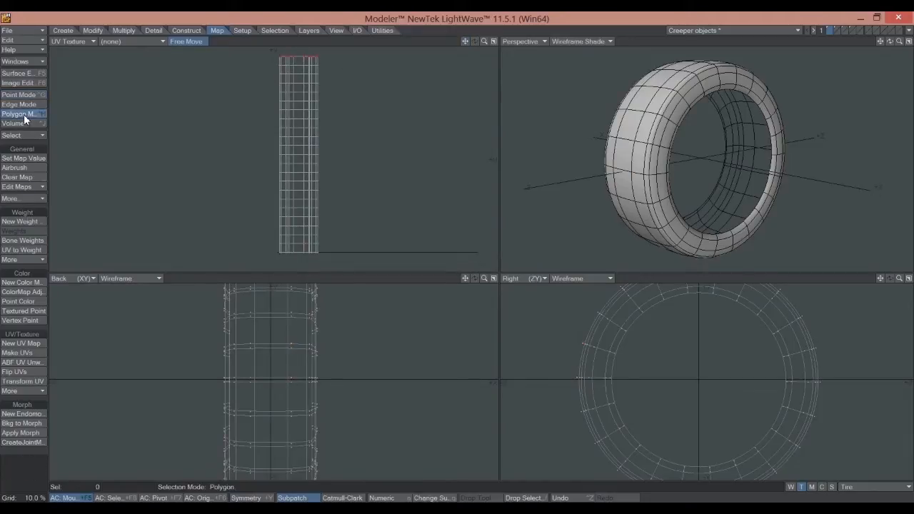
left_click_drag(322, 249, 264, 251)
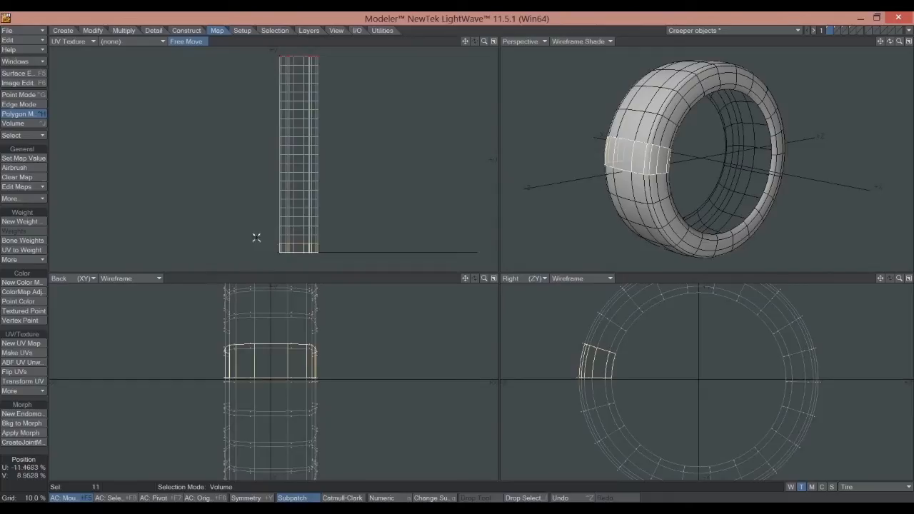
left_click_drag(279, 57, 327, 63)
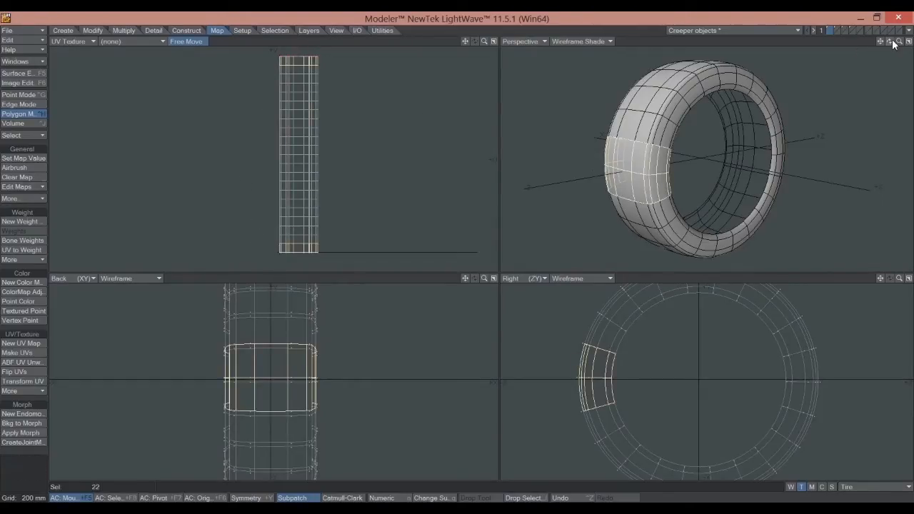
mouse_move(889, 41)
left_mouse_down()
mouse_move(878, 52)
mouse_move(892, 49)
left_mouse_up()
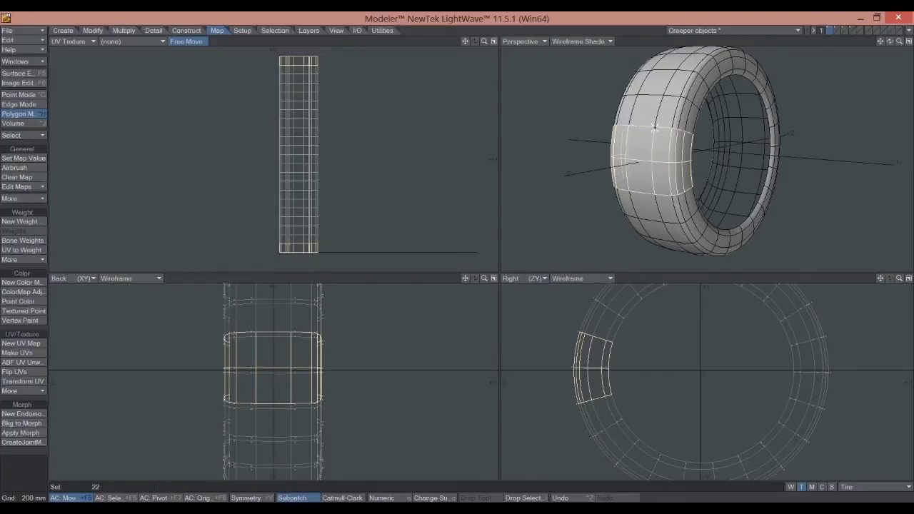
left_click(26, 149)
Reselect the two tread points on the tire to check their location in the UV map, then return to polygon selection
left_click(19, 104)
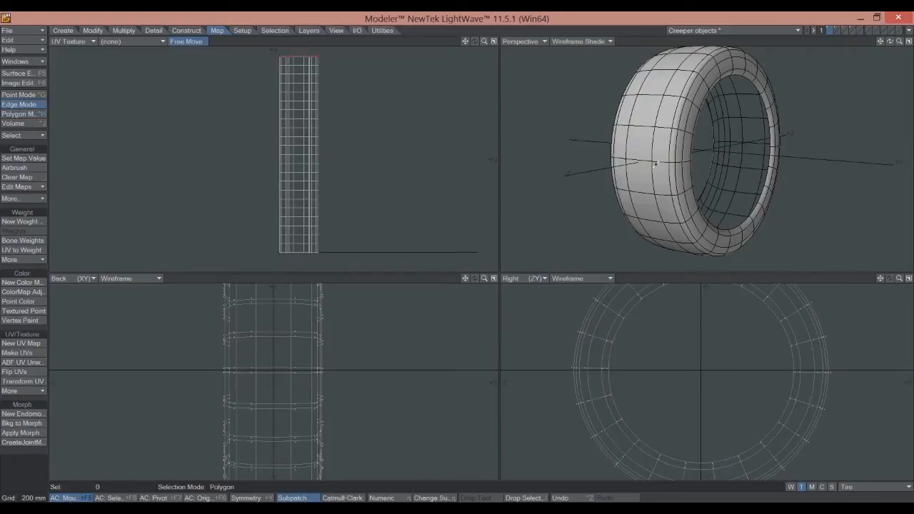
left_click(19, 94)
left_click(607, 152)
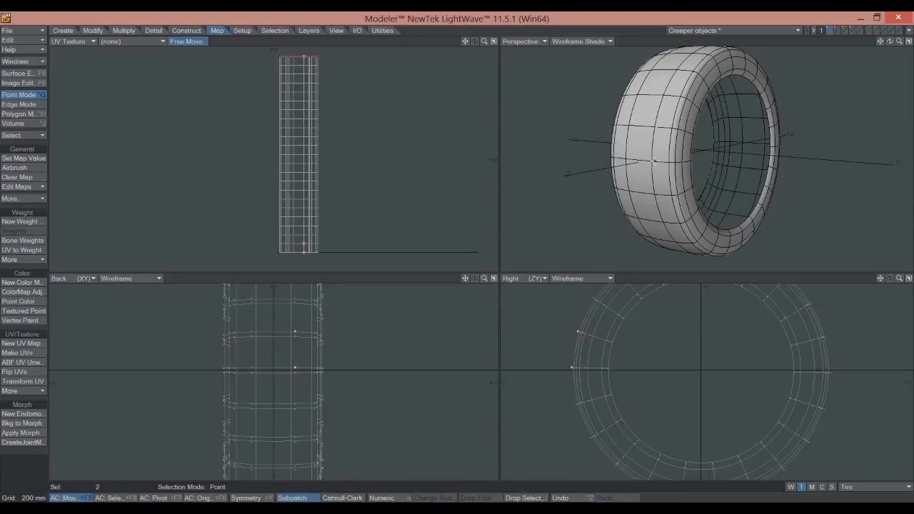
left_click(18, 113)
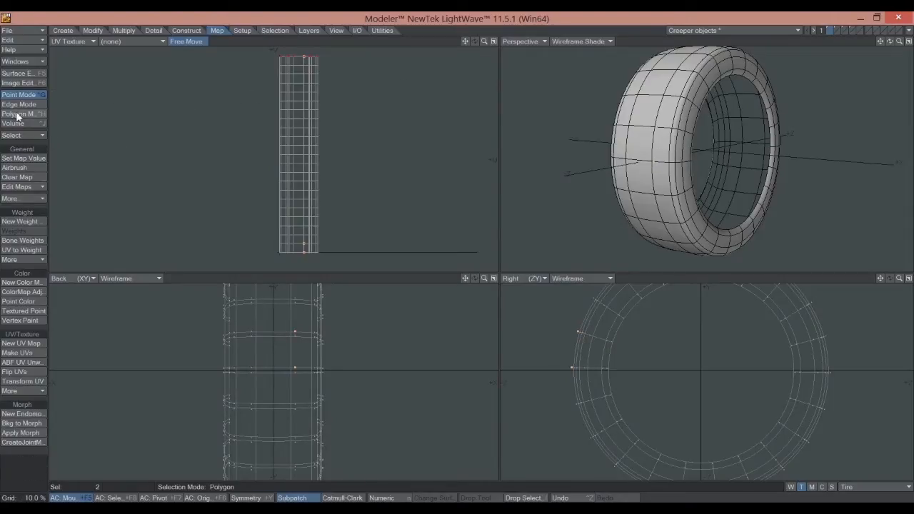
left_click(17, 113)
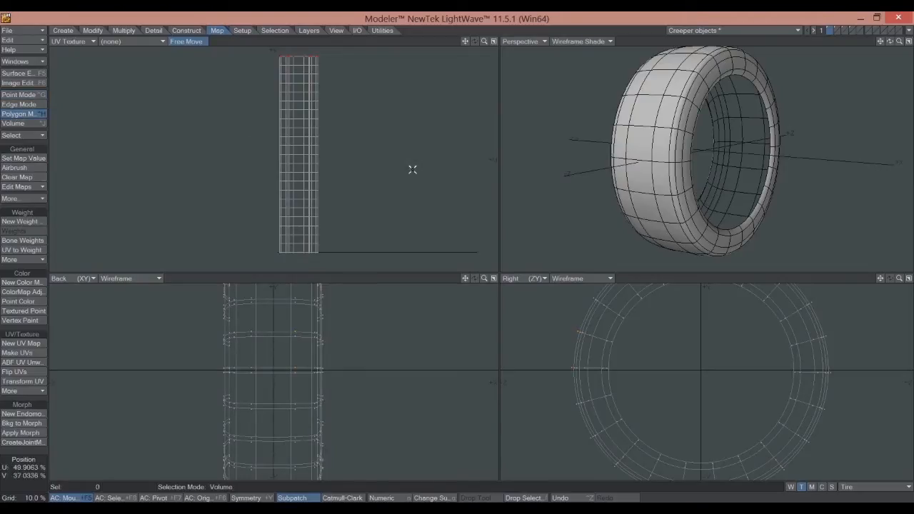
Select the polygons on both sides of the seam from the 3D view and UV strip to inspect it, then deselect them
mouse_move(693, 152)
left_mouse_down()
mouse_move(600, 143)
mouse_move(635, 168)
mouse_move(683, 177)
mouse_move(692, 166)
left_mouse_up()
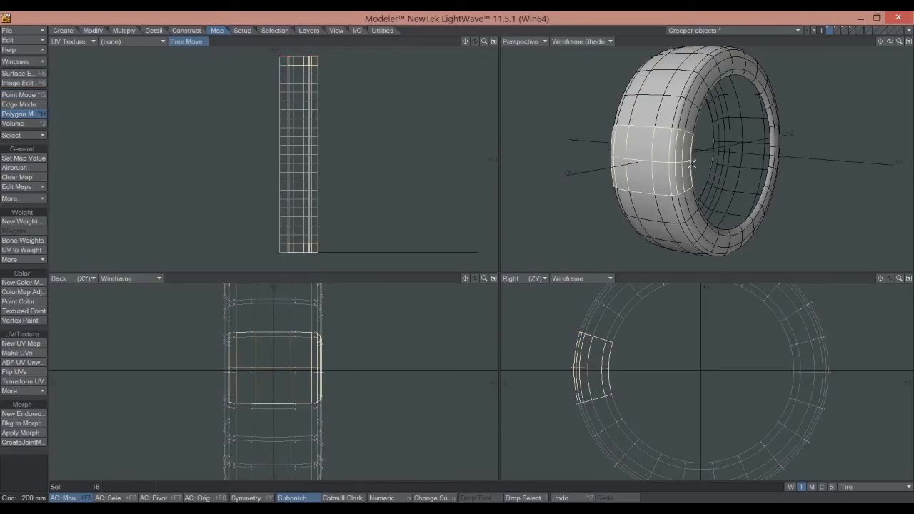
left_click_drag(281, 62, 292, 61, "shift")
mouse_move(285, 242)
left_mouse_down()
mouse_move(280, 251)
mouse_move(302, 263)
mouse_move(316, 253)
mouse_move(297, 254)
left_mouse_up()
mouse_move(889, 40)
left_mouse_down()
mouse_move(861, 44)
mouse_move(897, 44)
mouse_move(888, 45)
left_mouse_up()
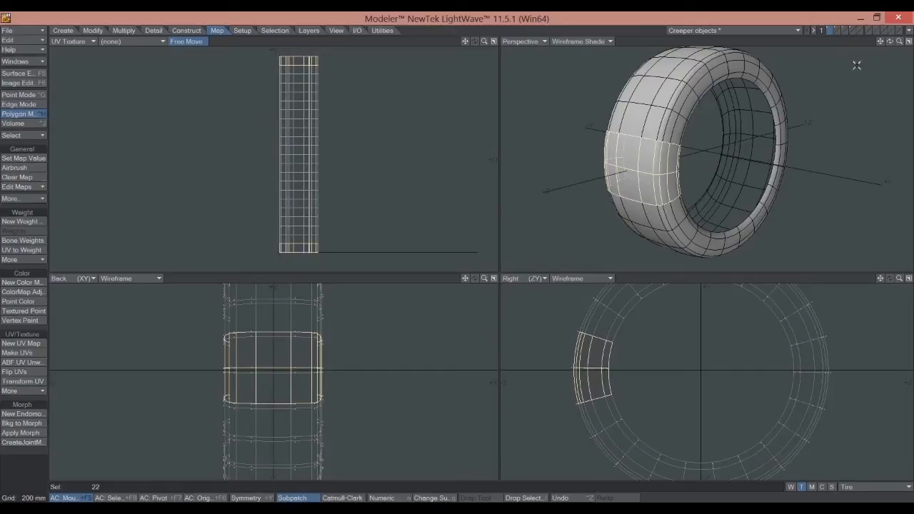
mouse_move(891, 44)
left_mouse_down()
mouse_move(880, 45)
mouse_move(888, 44)
left_mouse_up()
left_click(37, 114)
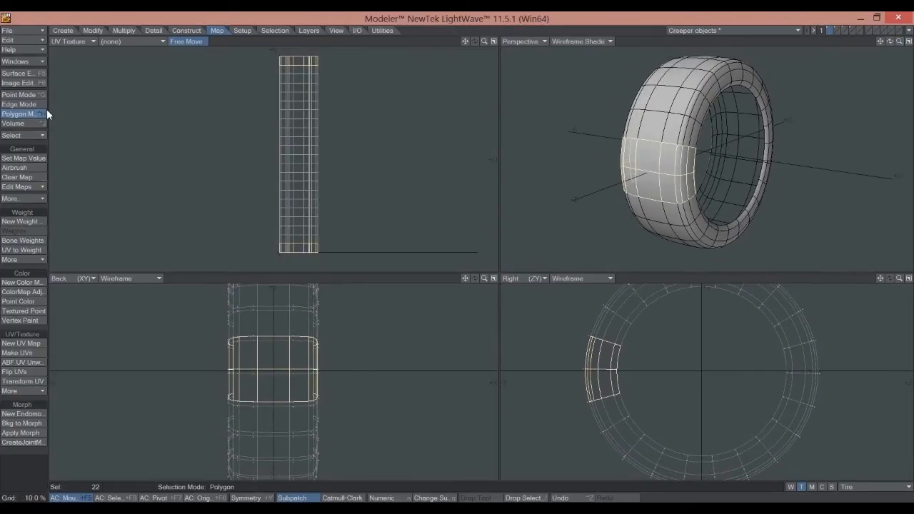
left_click(31, 142)
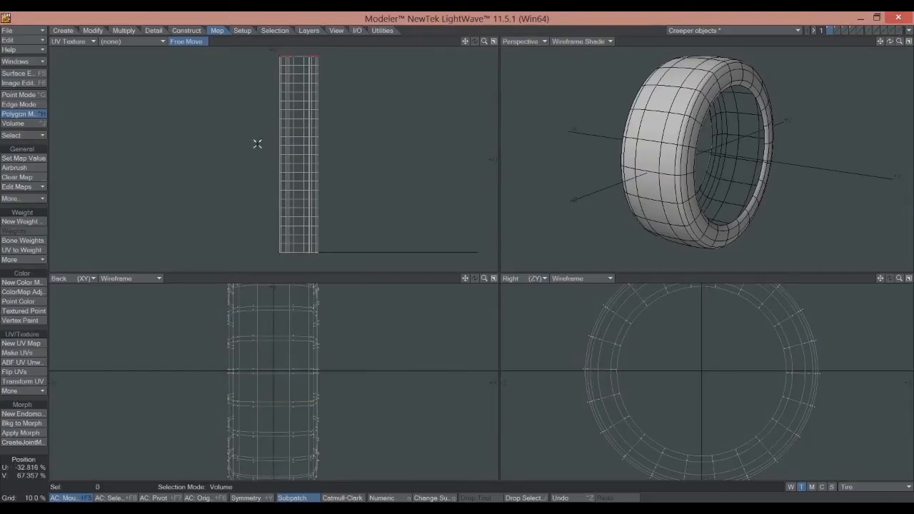
Compare the spacing of the UV grid with the polygon proportions on the tire's tread and sidewalls
mouse_move(484, 41)
left_mouse_down()
mouse_move(494, 39)
mouse_move(376, 49)
mouse_move(494, 41)
left_mouse_up()
mouse_move(889, 40)
left_mouse_down()
mouse_move(913, 42)
mouse_move(853, 56)
mouse_move(899, 41)
mouse_move(859, 42)
mouse_move(880, 39)
left_mouse_up()
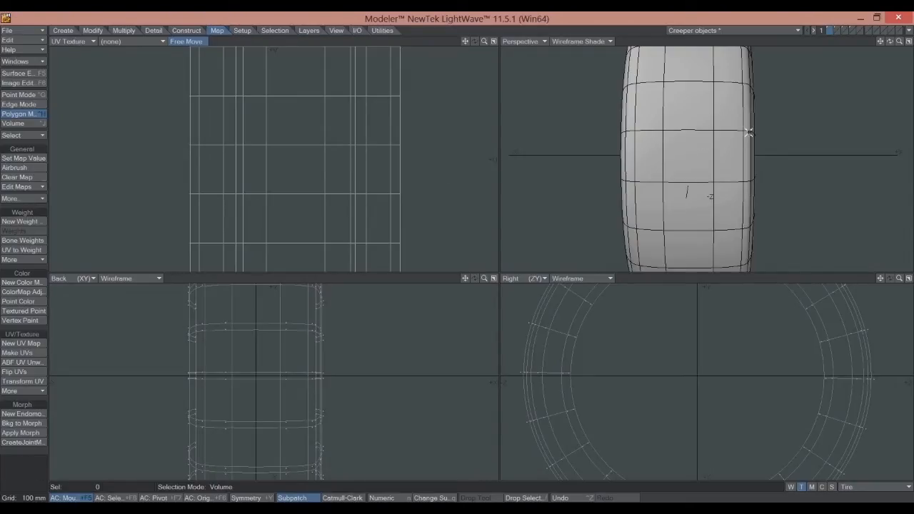
mouse_move(890, 41)
left_mouse_down()
mouse_move(833, 51)
mouse_move(880, 43)
mouse_move(887, 53)
left_mouse_up()
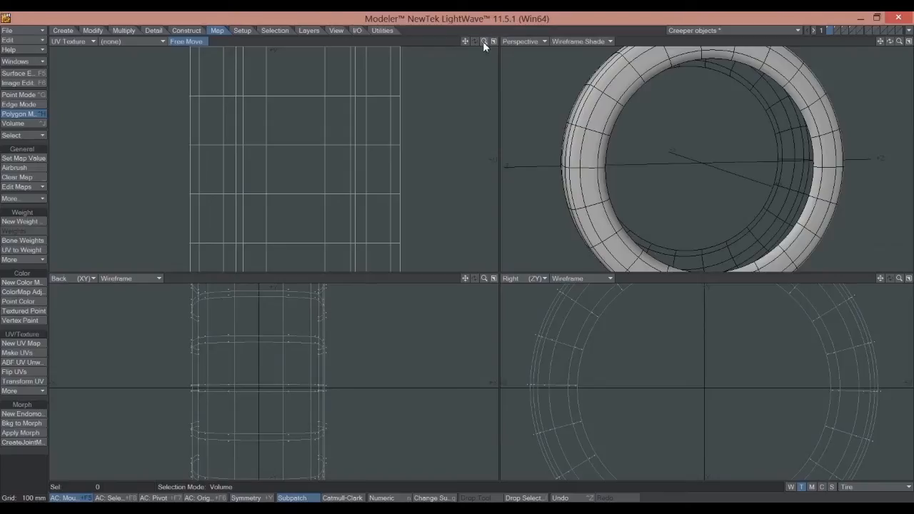
left_click_drag(483, 41, 465, 29)
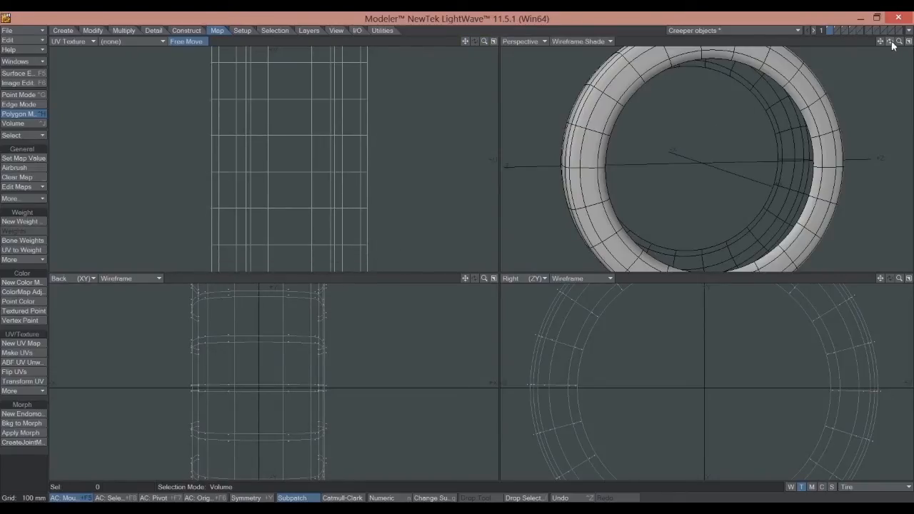
left_click_drag(888, 41, 856, 43)
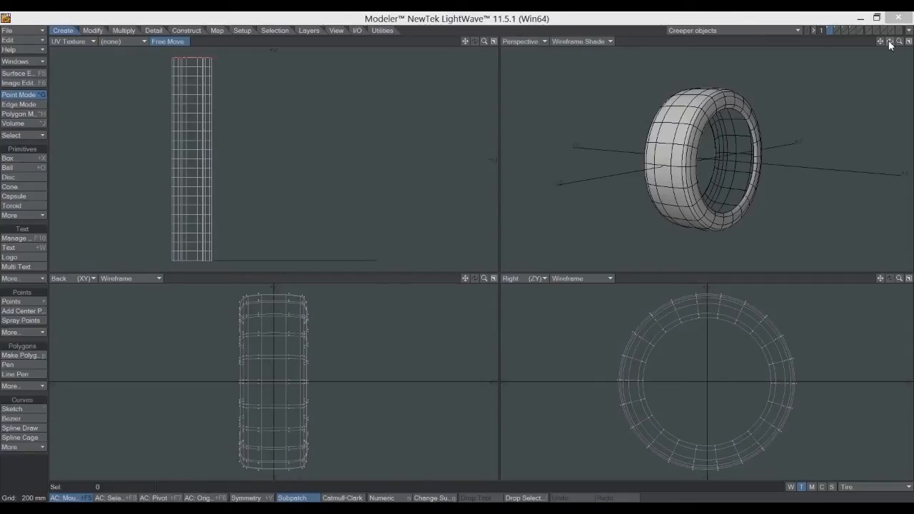
left_click_drag(888, 44, 761, 65)
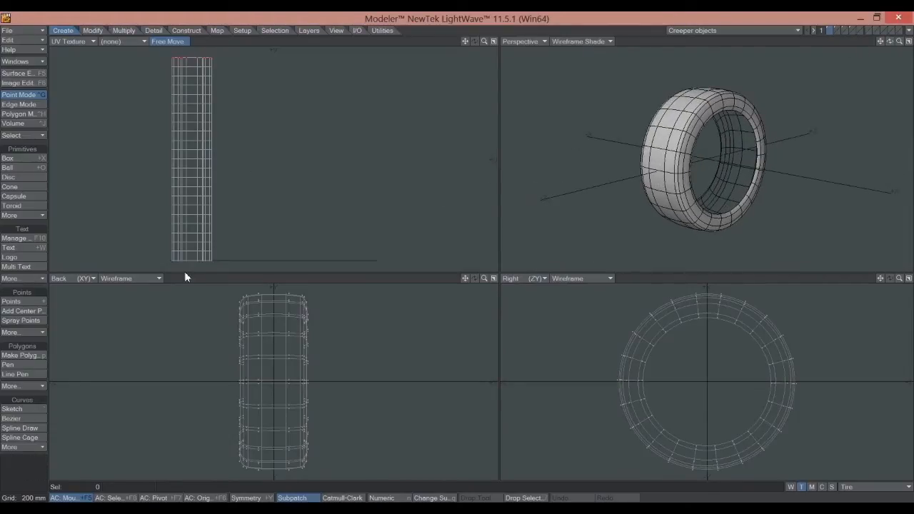
Switch to the second layer and frame the tentacle-shaped object from several angles
left_click(836, 29)
key("a")
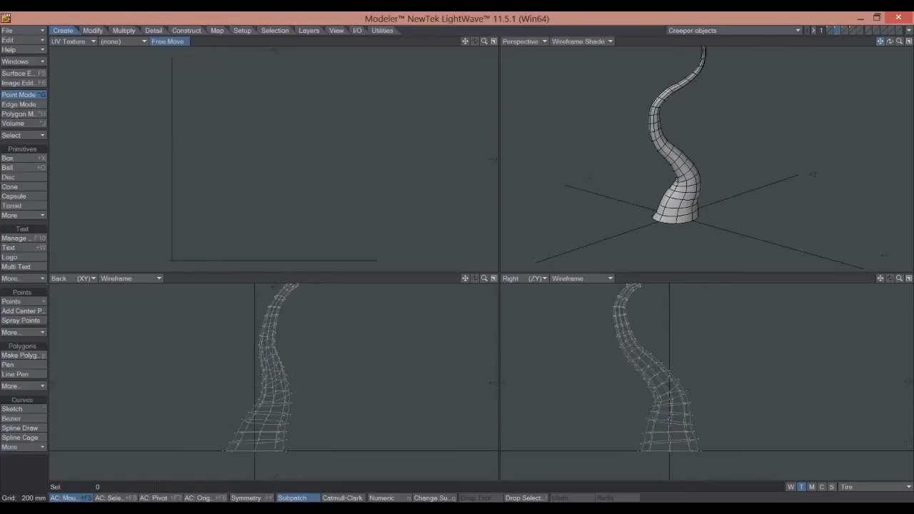
key("a")
left_click_drag(888, 43, 788, 43)
key("a")
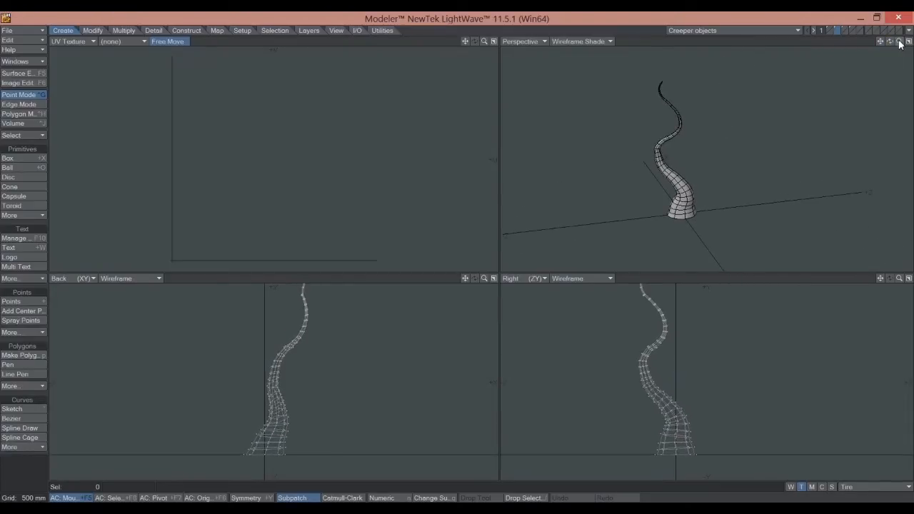
key("a")
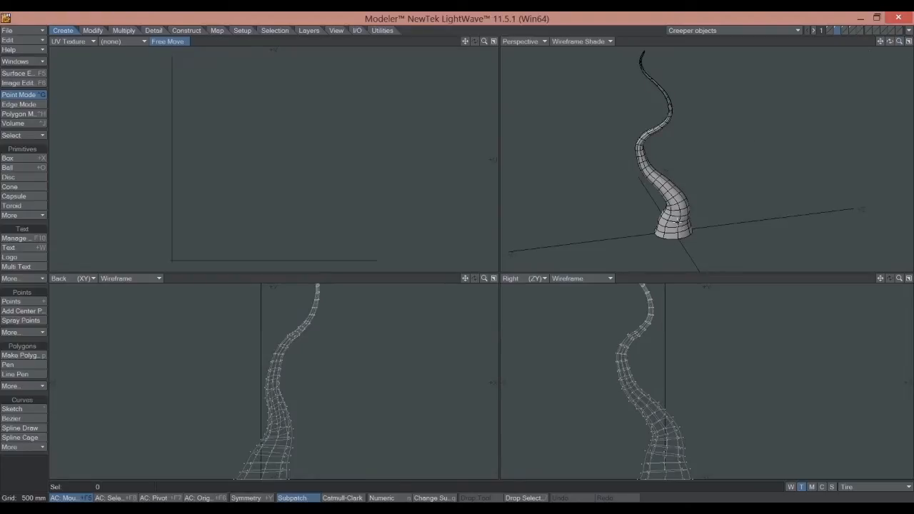
Select two neighbouring points, one above the other, on the bottom edge loops at the tentacle's base
key("g")
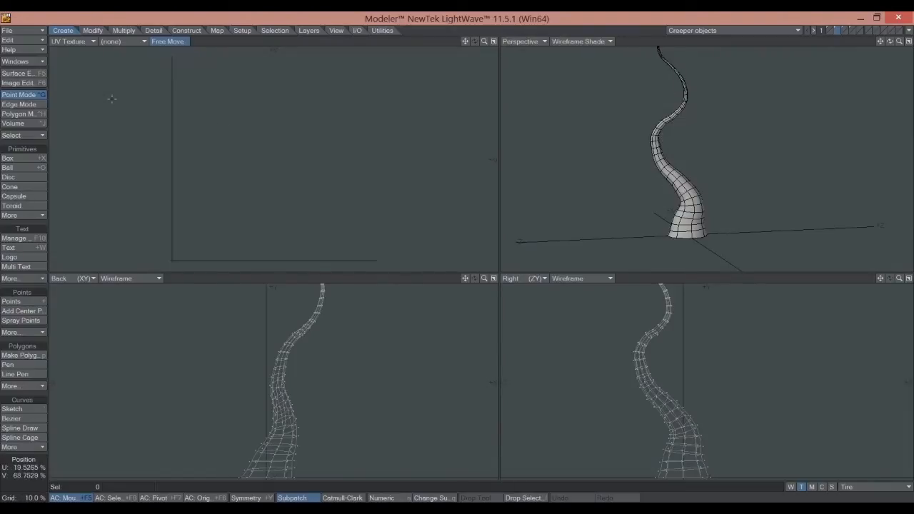
left_click(20, 104)
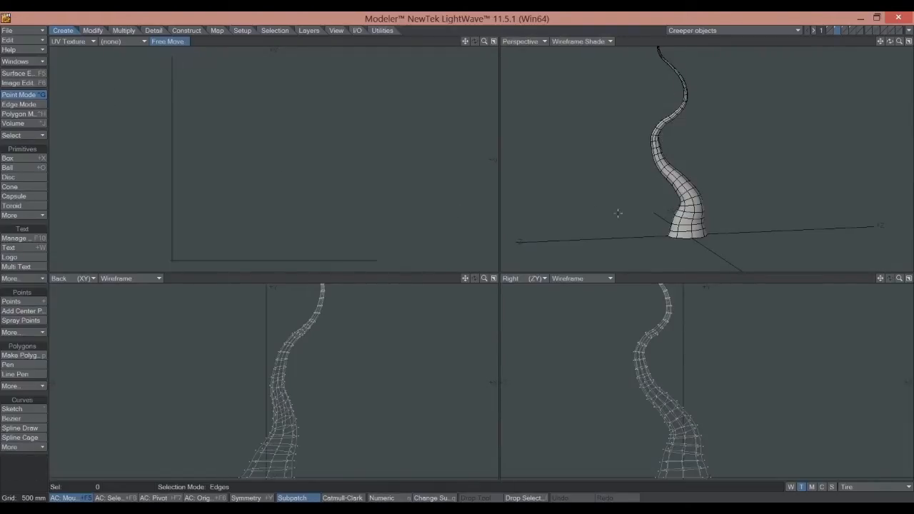
left_click(691, 236)
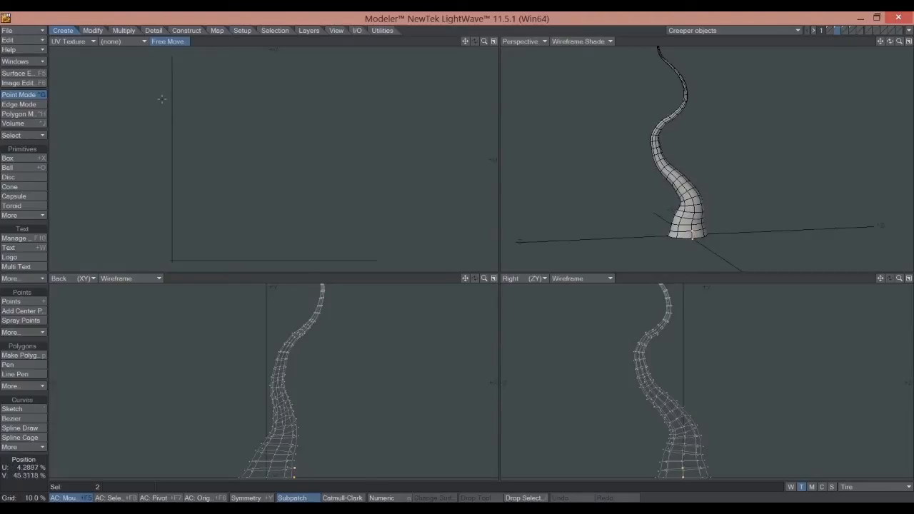
Unwrap the tentacle with PX_UV_Creeper64 into a new UV map named Branch, keeping both the U-V ratio and the U distance
left_click(217, 31)
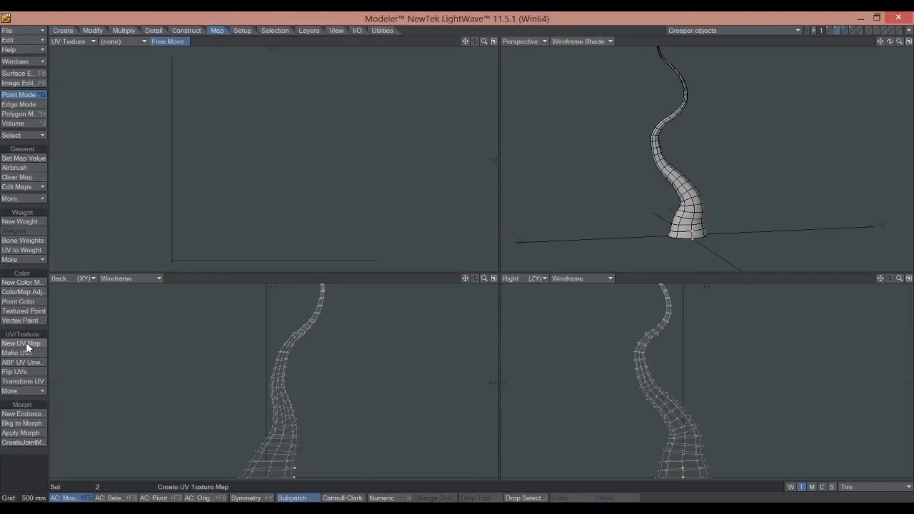
left_click(43, 390)
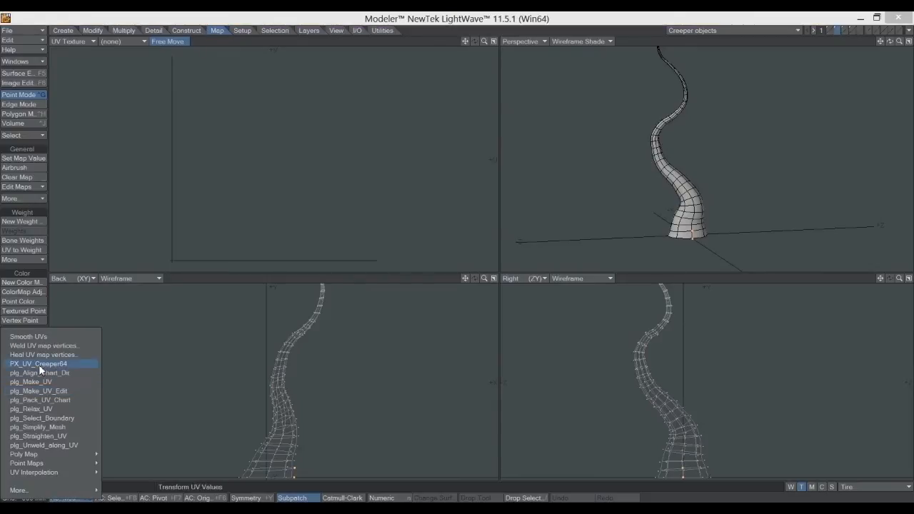
left_click(38, 364)
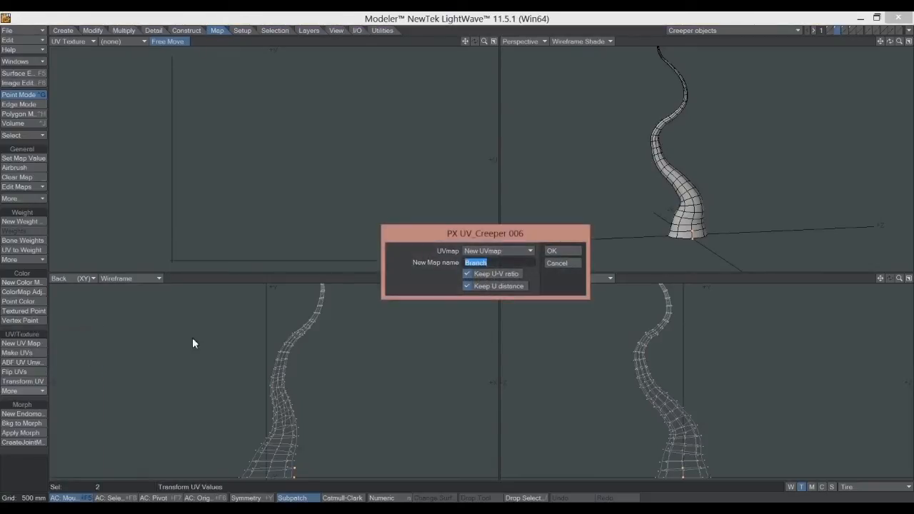
left_click(507, 263)
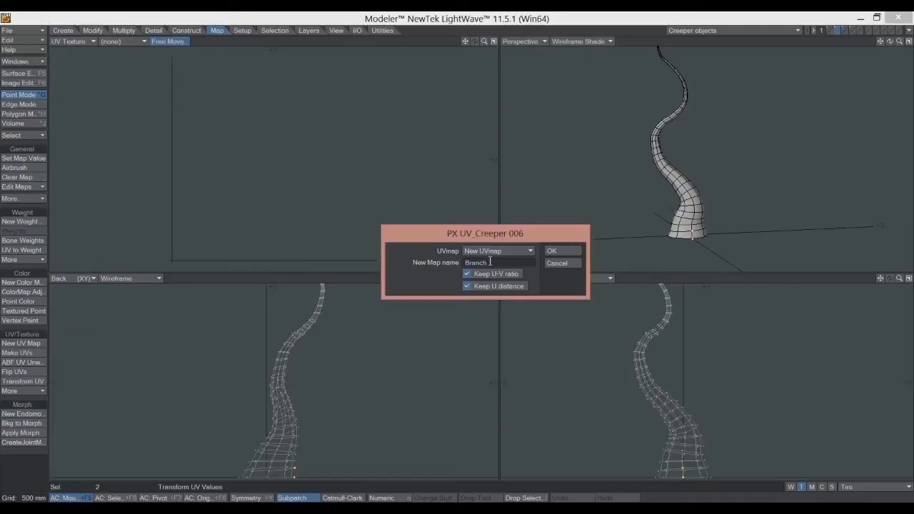
left_click(561, 254)
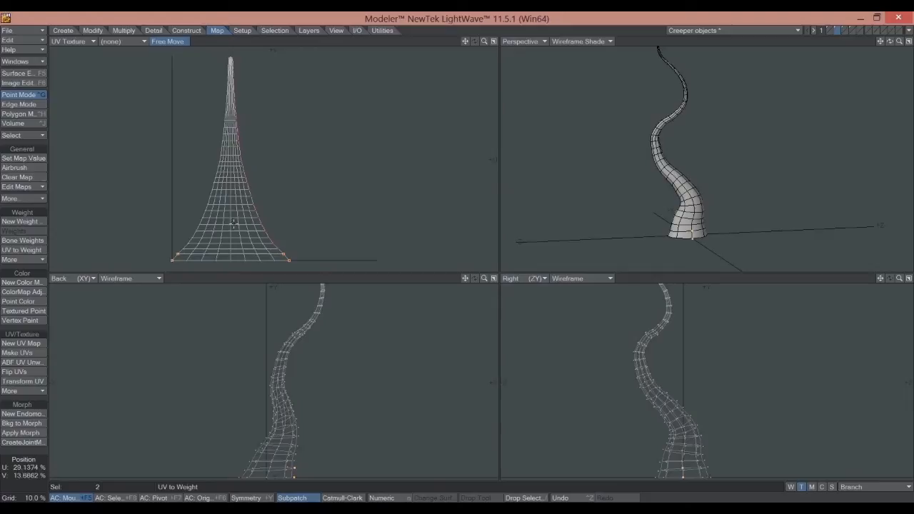
Reselect the two base points and unwrap the tentacle into a new UV map named Branch2 with Keep U-V ratio off and Keep U distance on
left_click(38, 205)
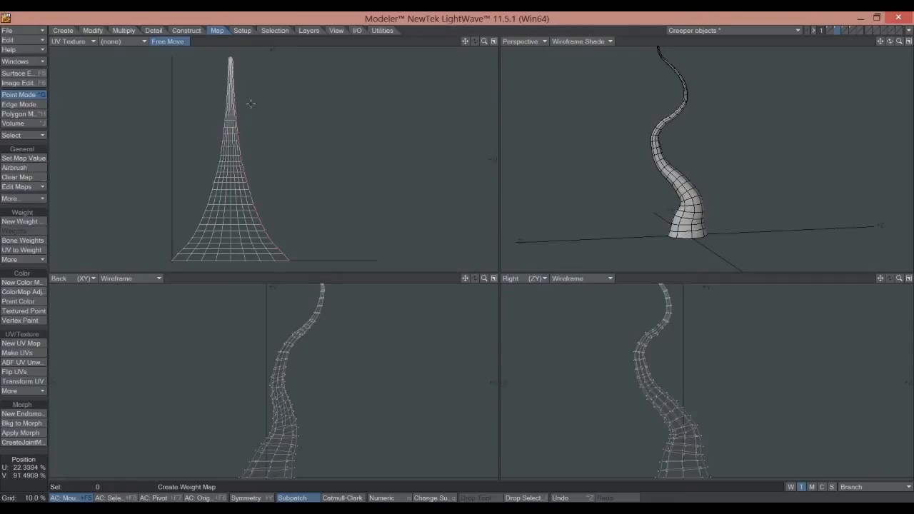
left_click(692, 240)
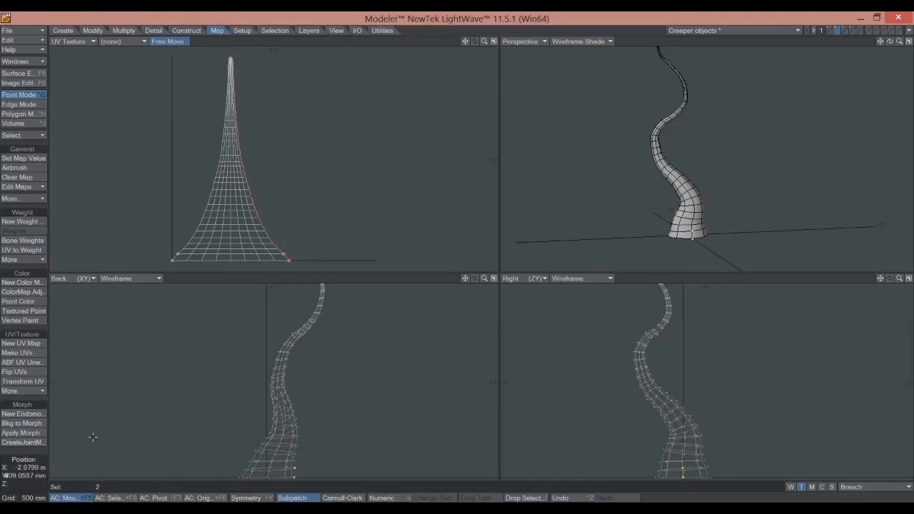
left_click(39, 391)
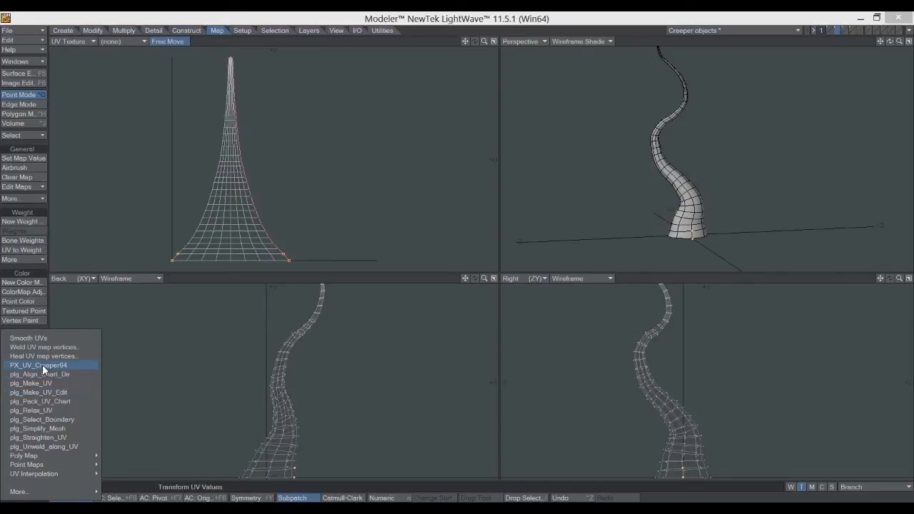
left_click(42, 364)
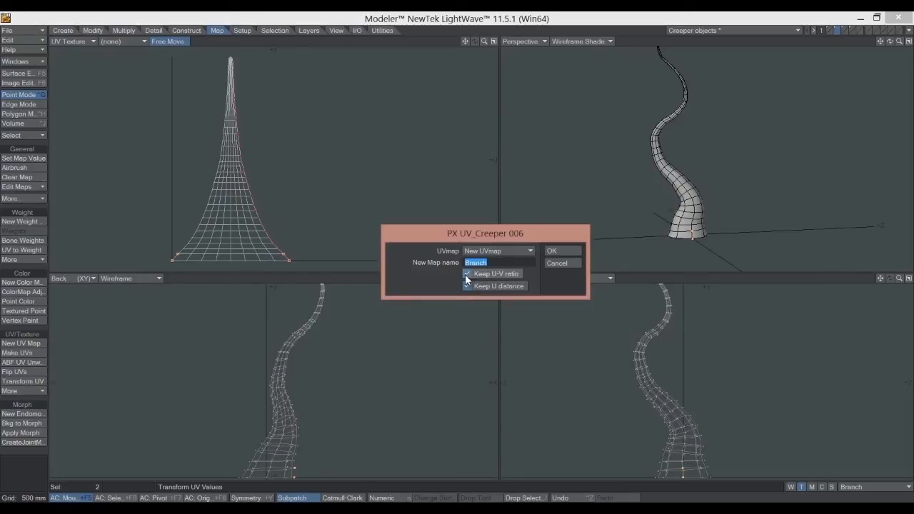
left_click(491, 263)
type("2")
left_click(467, 274)
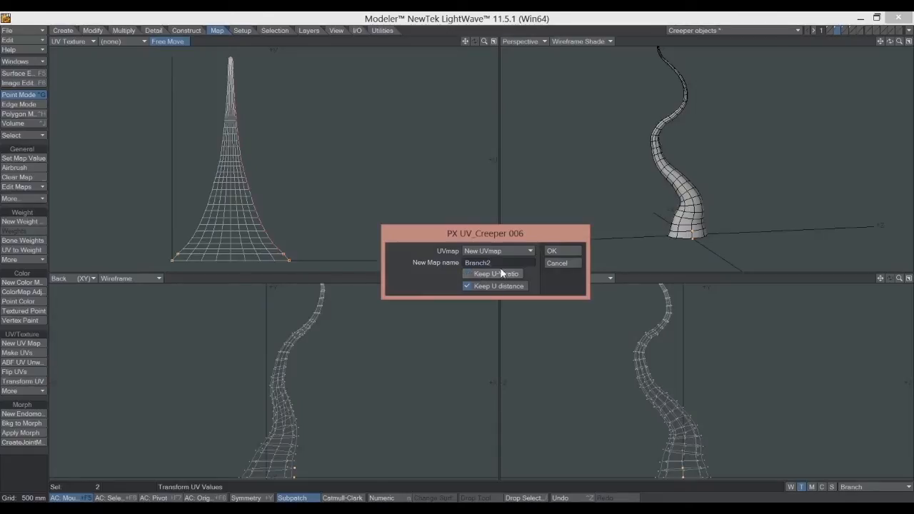
left_click(558, 253)
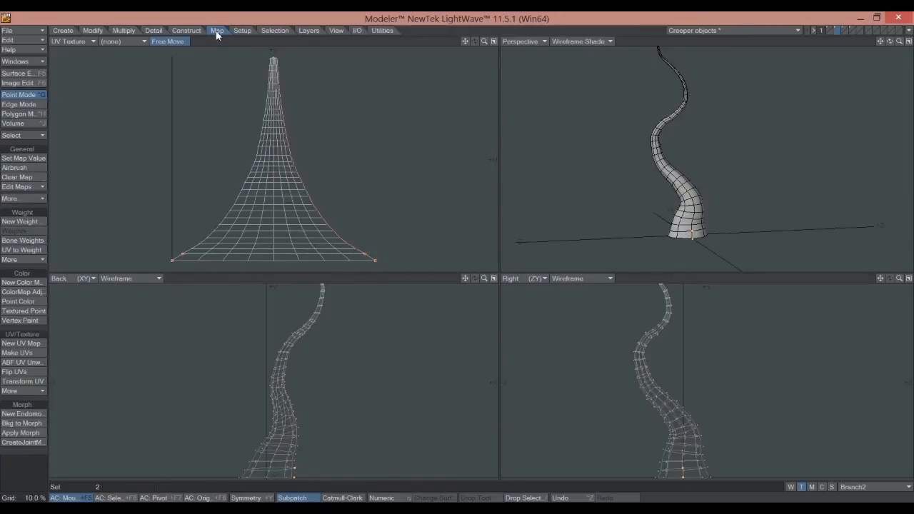
Run PX_UV_Creeper64 again from the same points to create a new UV map named Branch3 with Keep U distance off
left_click(40, 390)
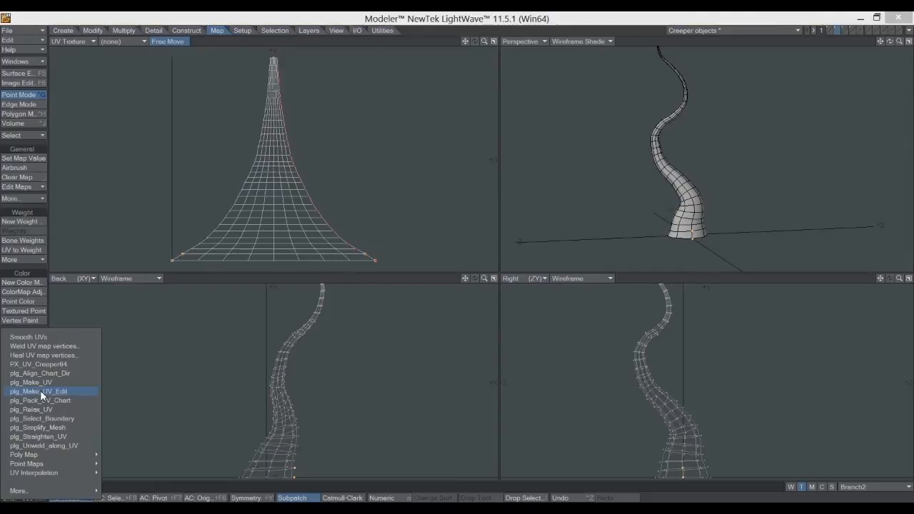
left_click(40, 363)
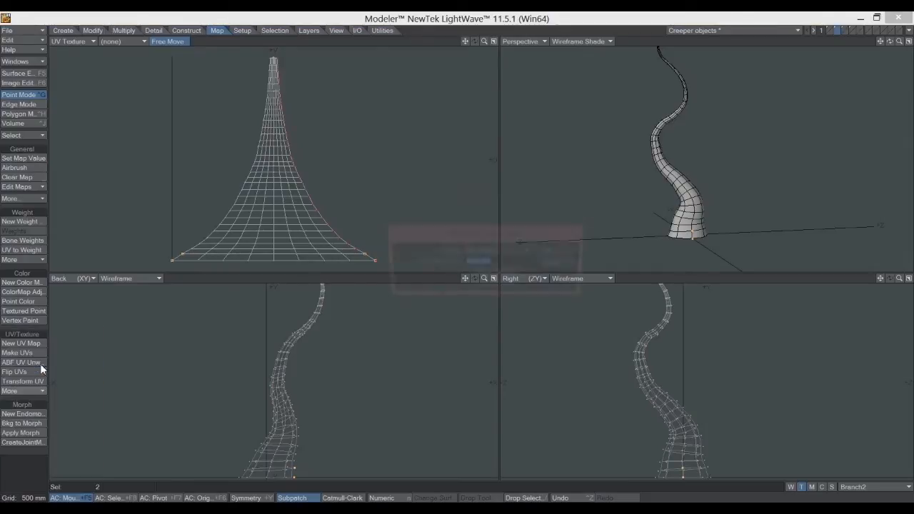
left_click(488, 263)
left_click_drag(488, 262, 494, 262)
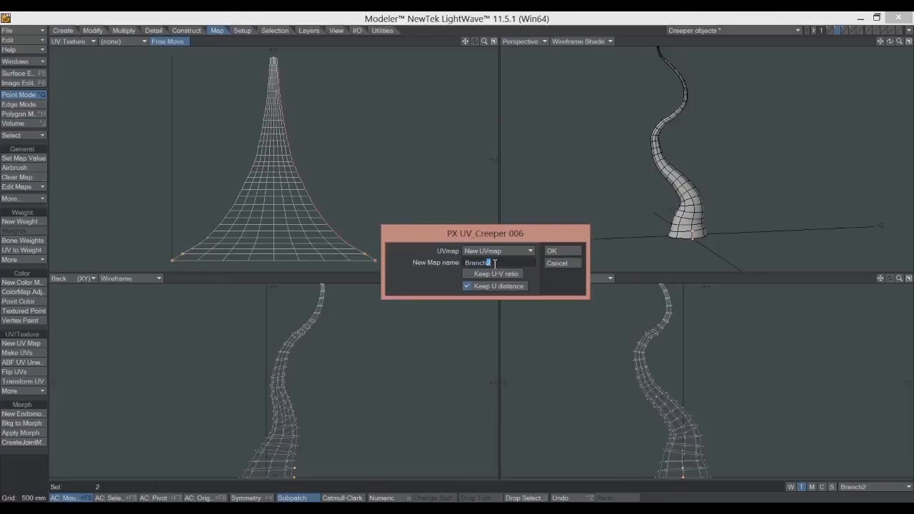
type("3")
left_click(468, 288)
left_click(562, 252)
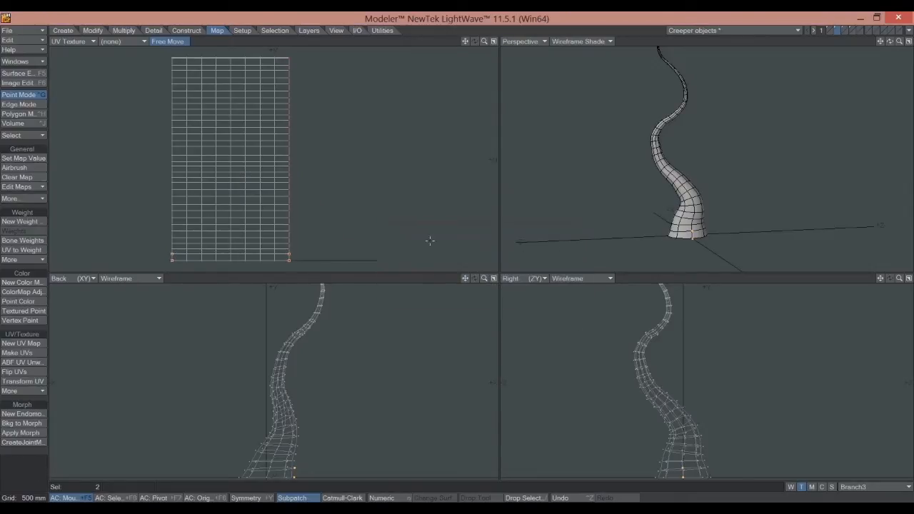
Select two lengthwise polygon strips in the UV map to inspect where they run along the tentacle, then deselect them
left_click_drag(486, 41, 470, 41)
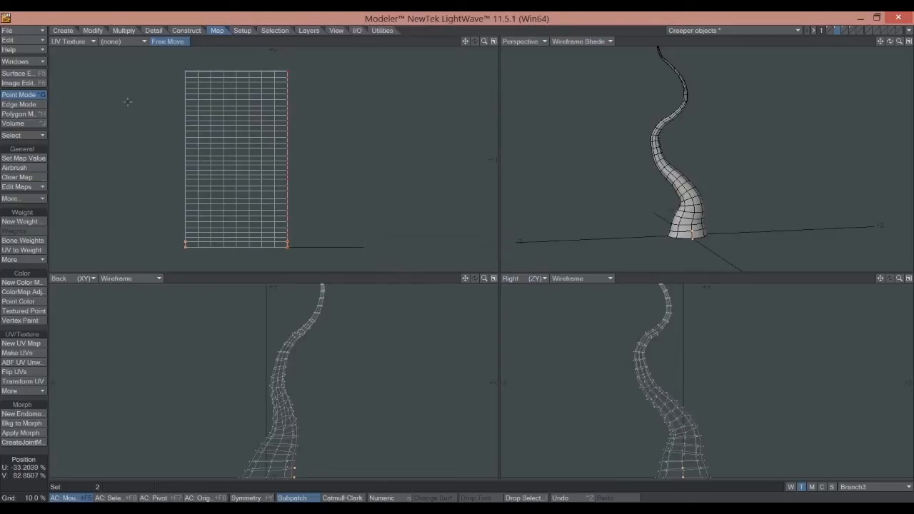
left_click(22, 115)
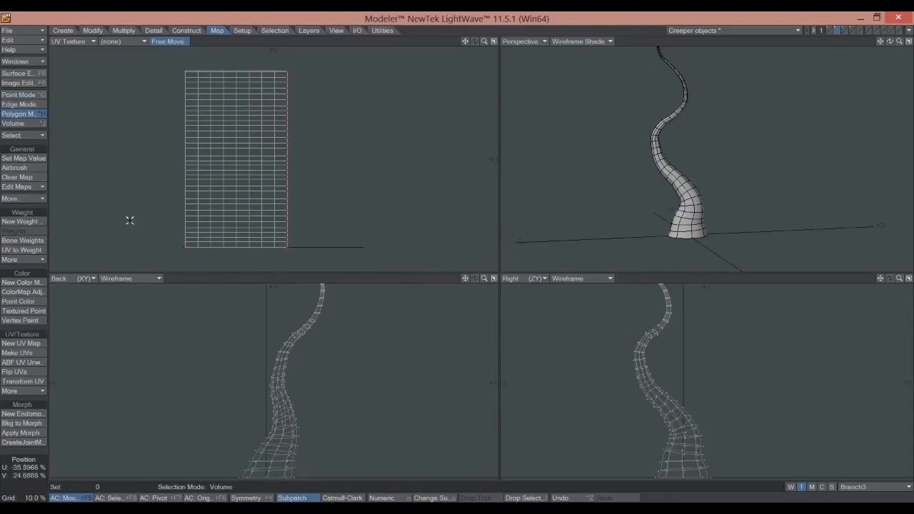
left_click_drag(216, 251, 217, 70)
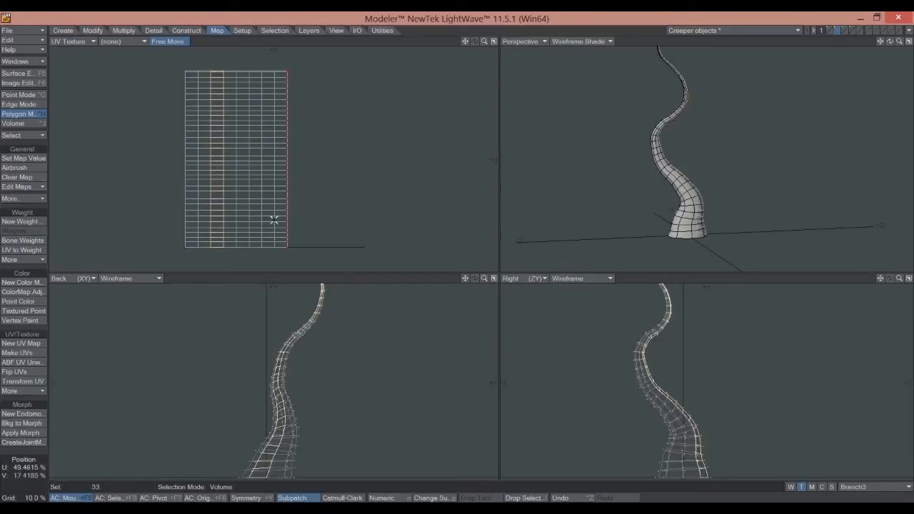
mouse_move(257, 249)
left_mouse_down()
mouse_move(260, 86)
mouse_move(253, 67)
mouse_move(235, 78)
left_mouse_up()
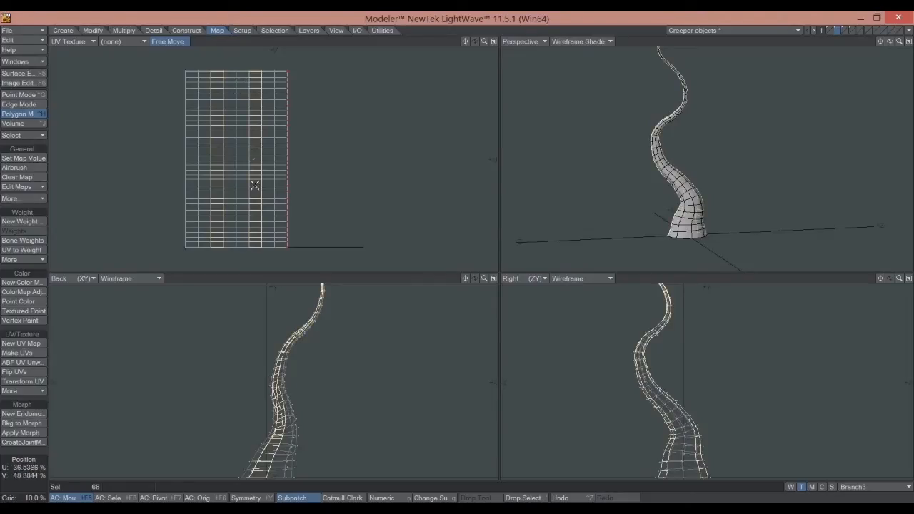
left_click_drag(889, 42, 785, 41)
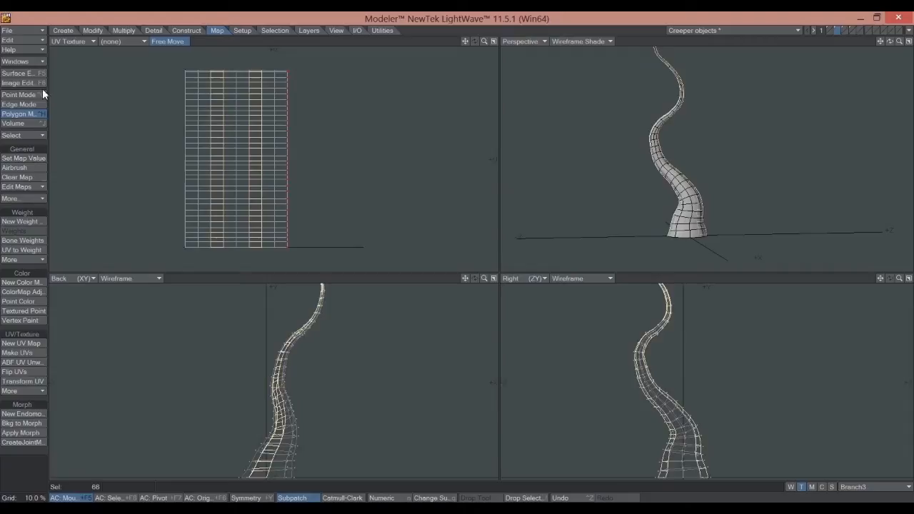
left_click(23, 146)
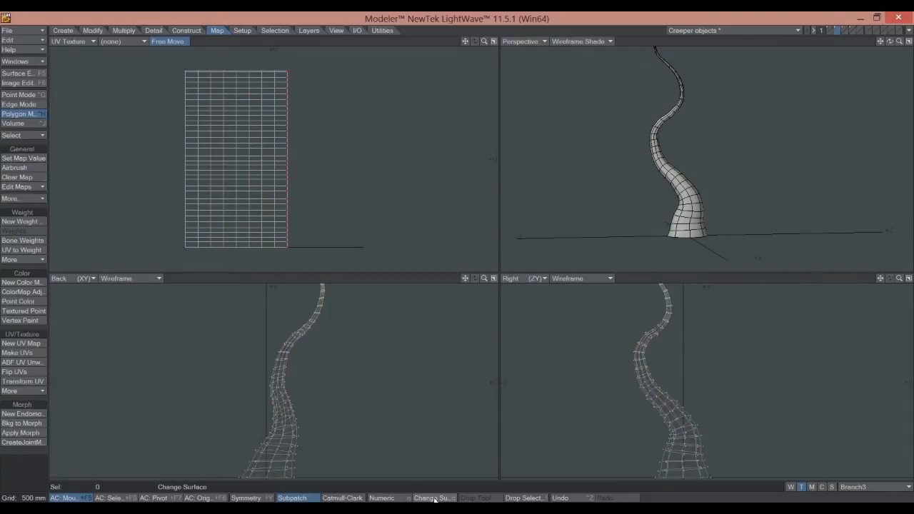
Assign a new surface named Branch to the tentacle and set the perspective view's shading to Texture
left_click(435, 497)
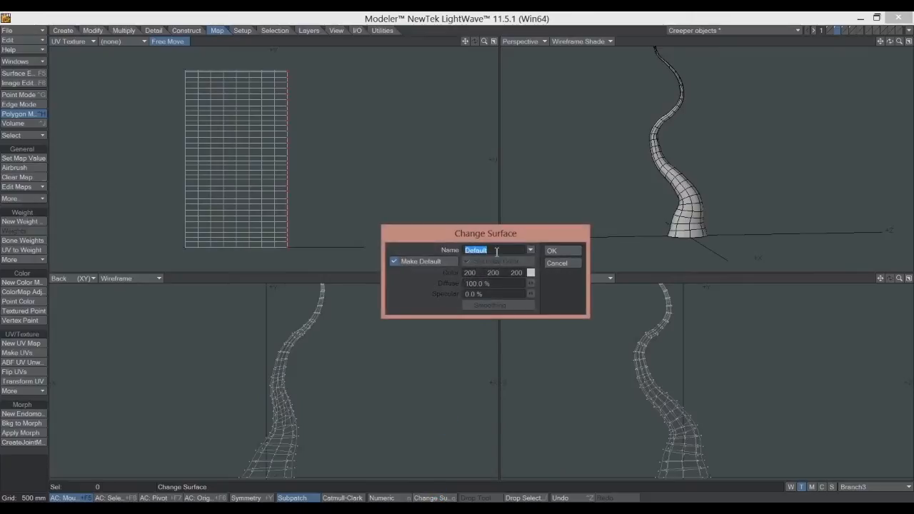
type("Branch")
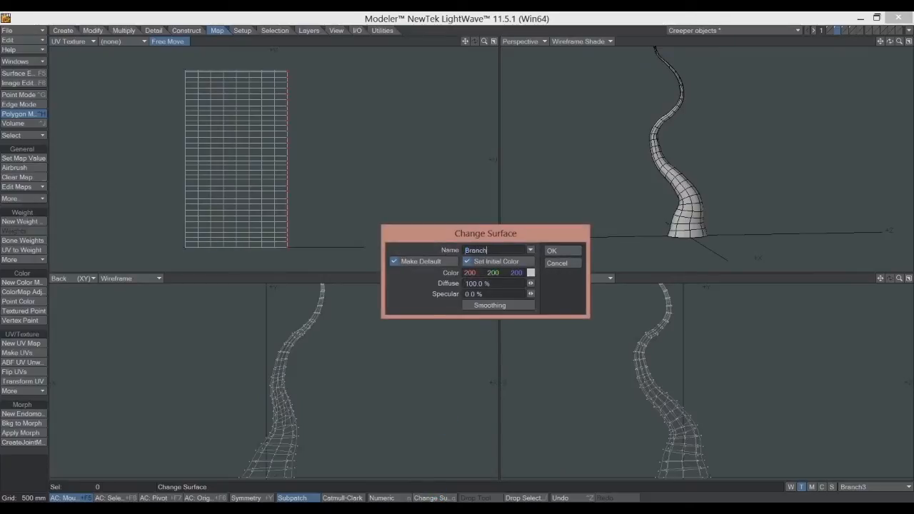
left_click(553, 250)
left_click(606, 41)
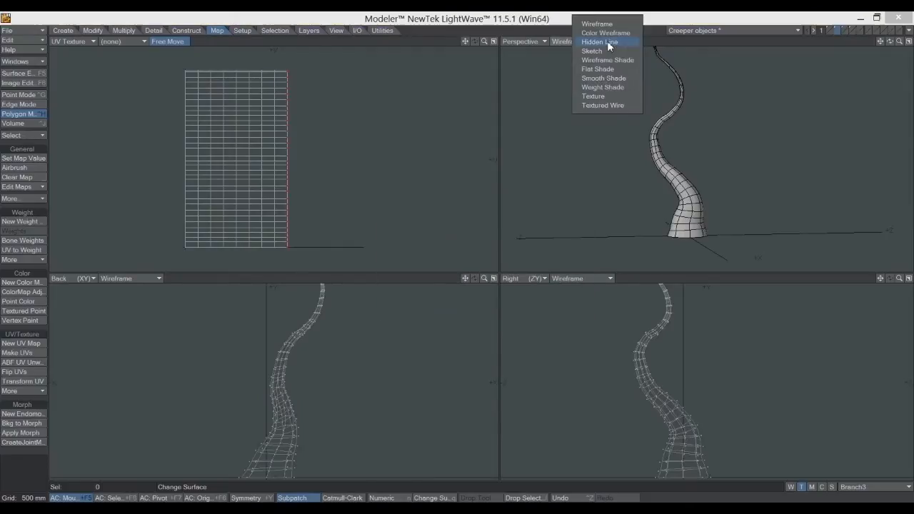
left_click(605, 96)
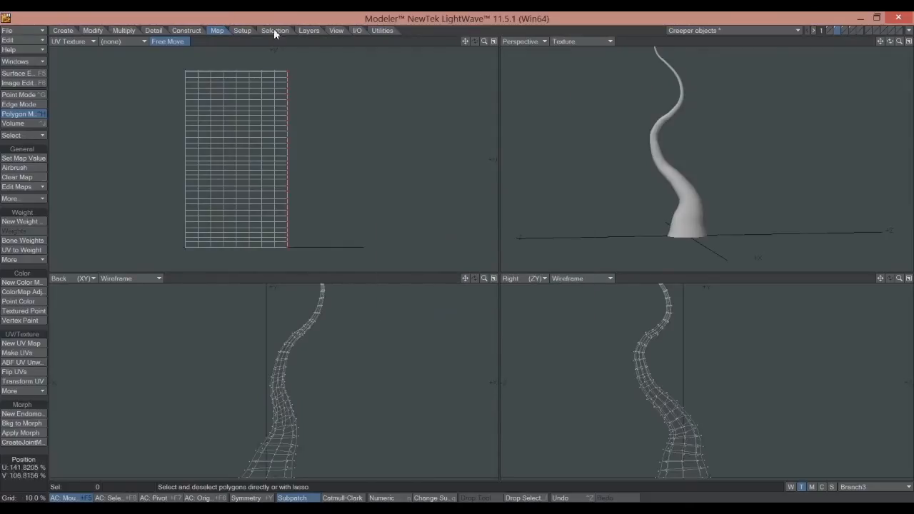
Add a color texture to the Branch surface with UV projection and the Branch3 UV map
left_click(24, 73)
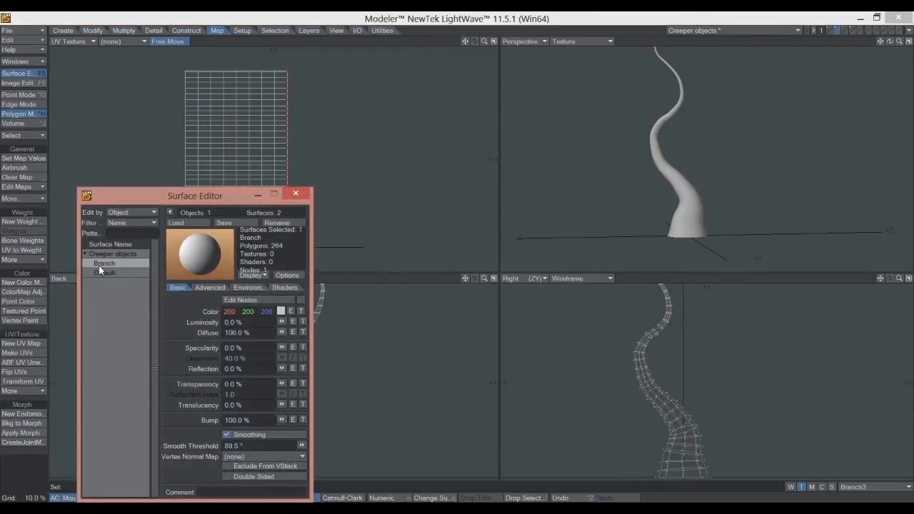
left_click_drag(239, 199, 498, 123)
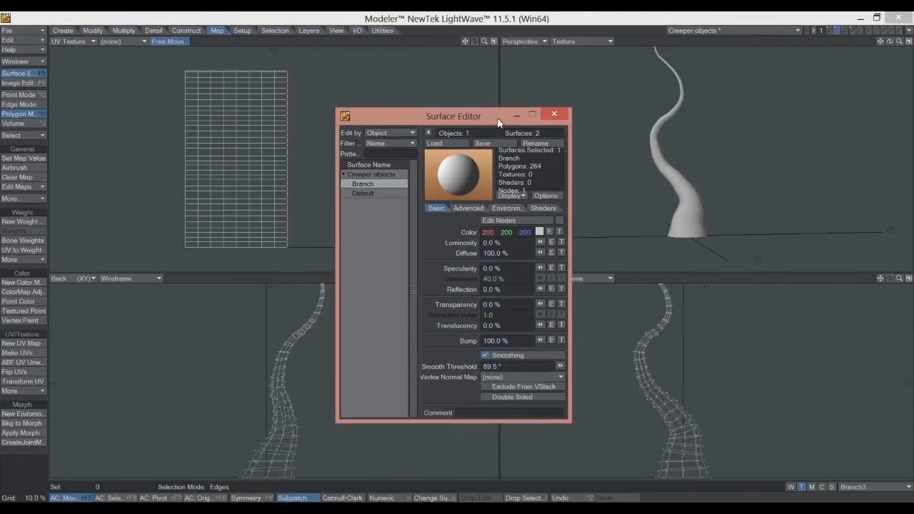
left_click(559, 233)
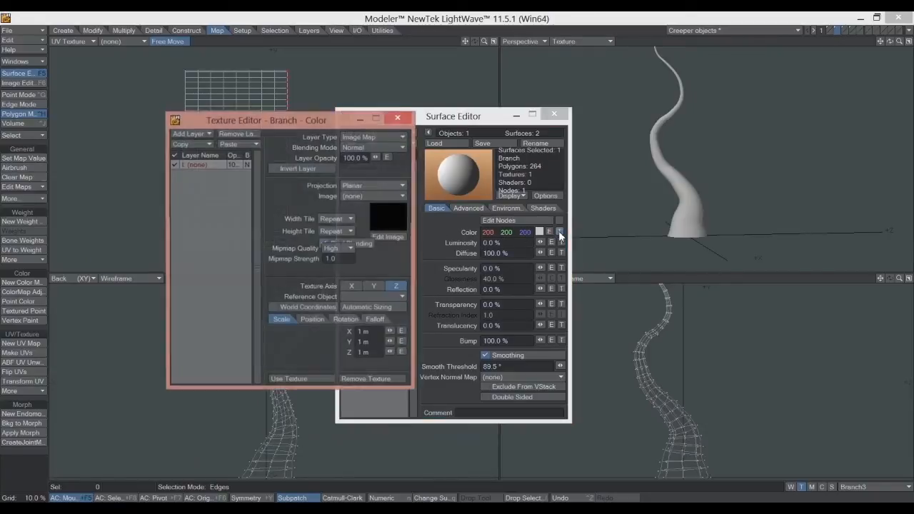
left_click(402, 186)
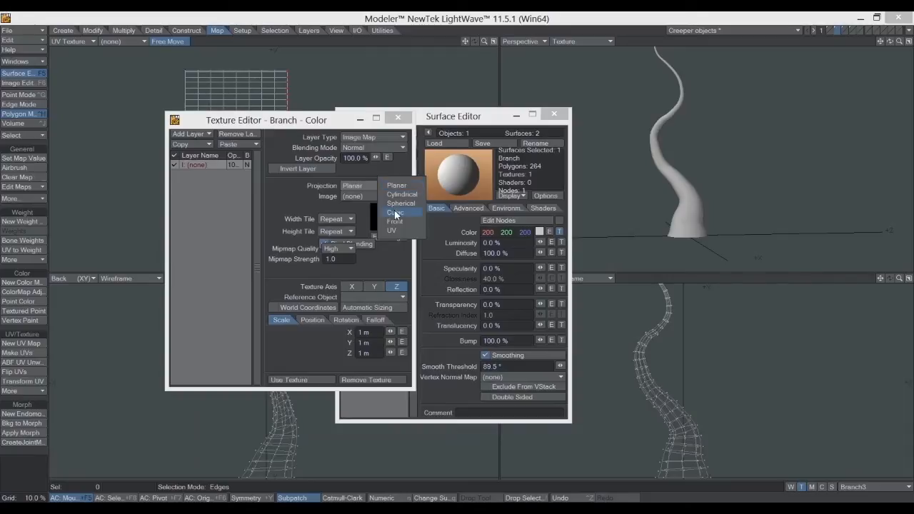
left_click(391, 230)
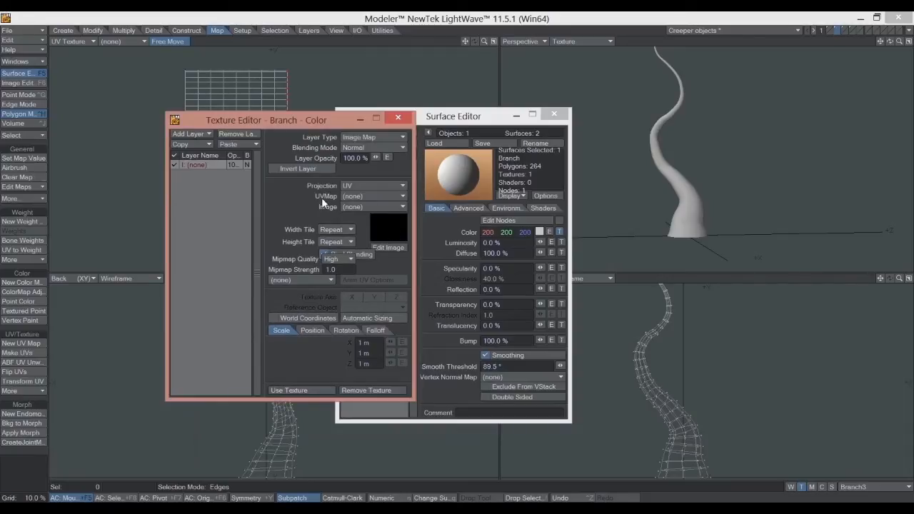
left_click(402, 196)
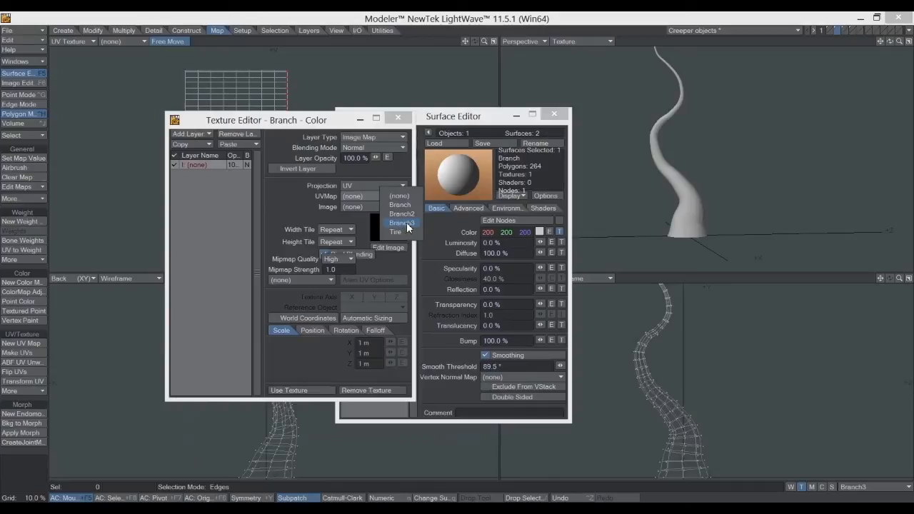
left_click(404, 227)
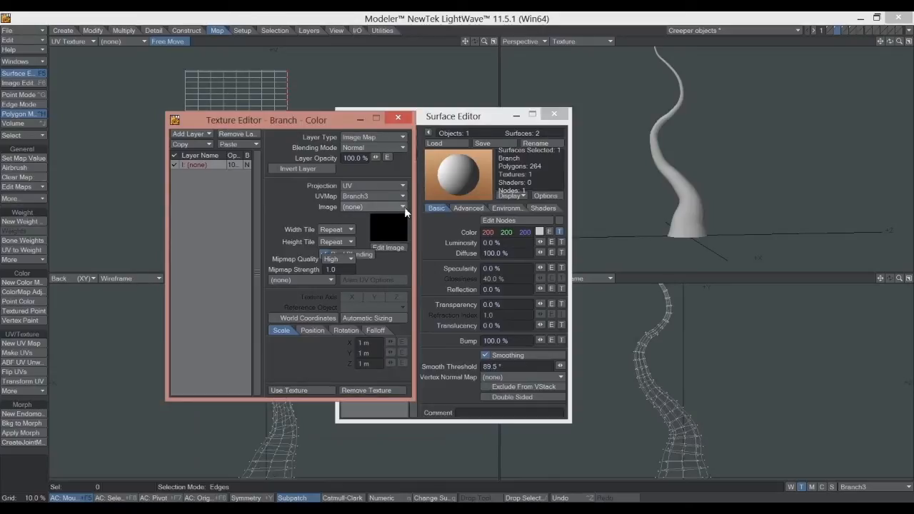
Load Stripes Vertical.jpg as the Branch color texture's image, apply the texture and view the striped tentacle from another side
left_click(403, 207)
left_click(403, 217)
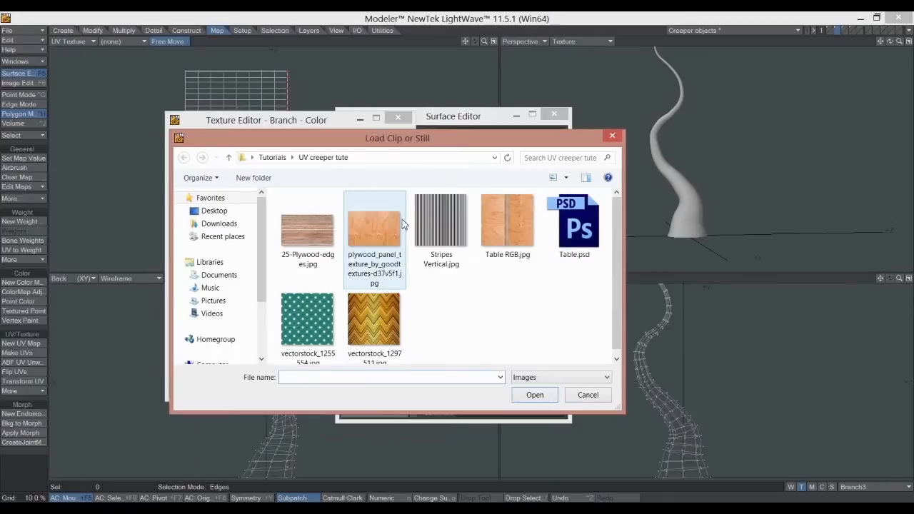
left_click(448, 226)
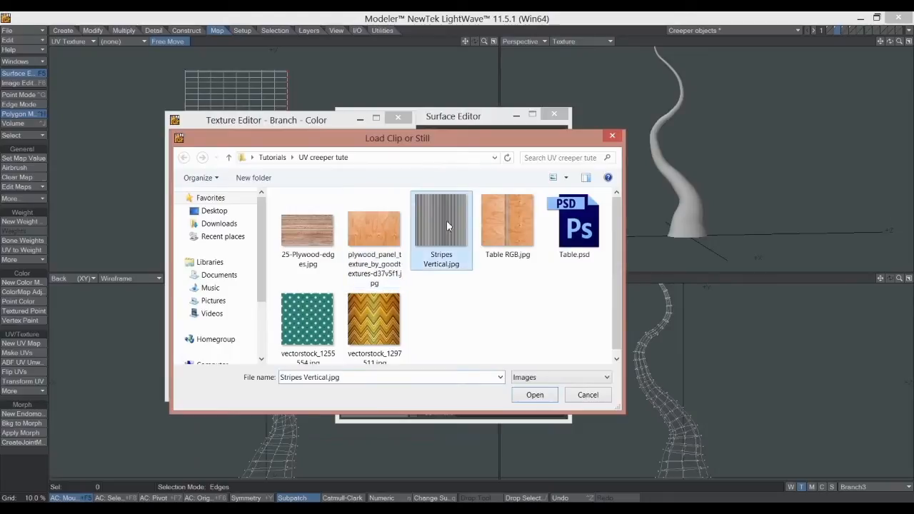
left_click(537, 395)
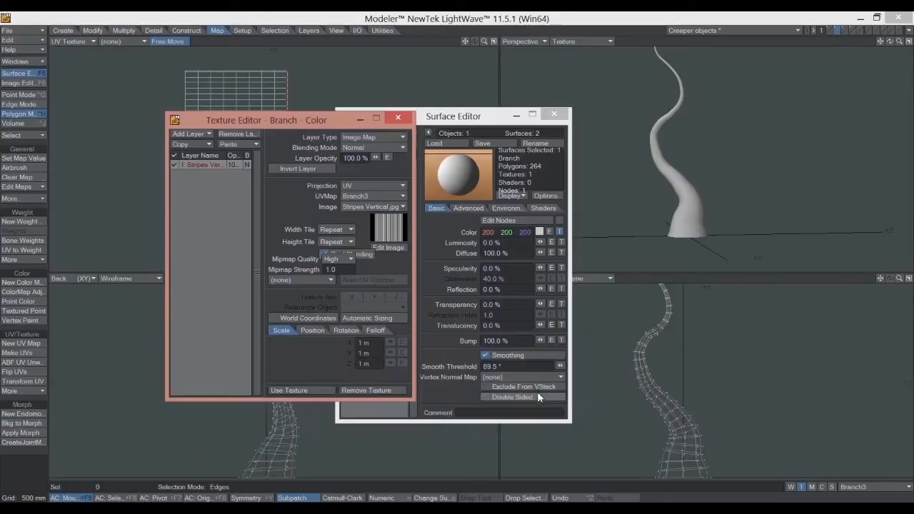
left_click(309, 391)
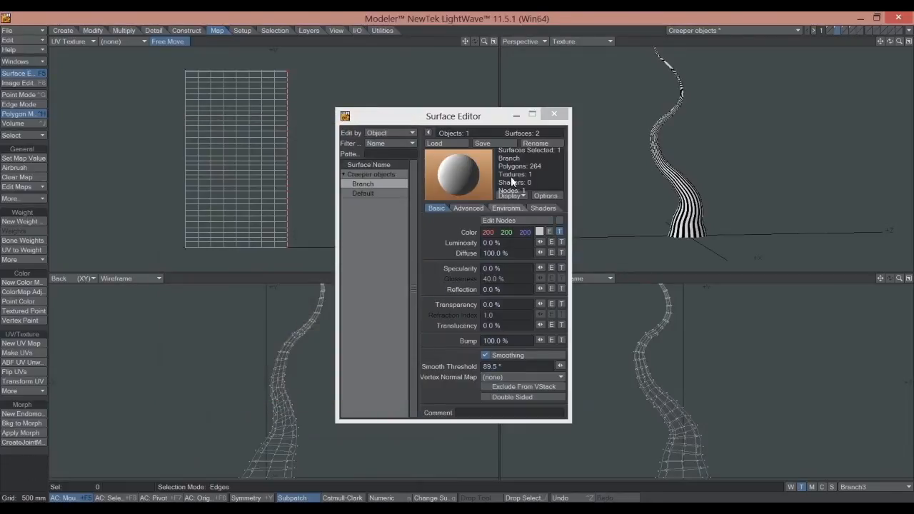
left_click(553, 114)
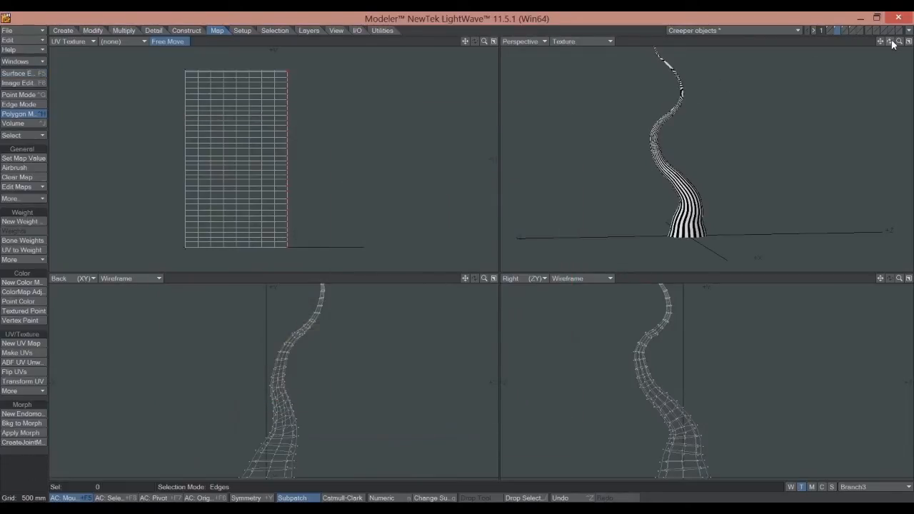
left_click_drag(890, 42, 910, 42)
left_click_drag(910, 42, 913, 42)
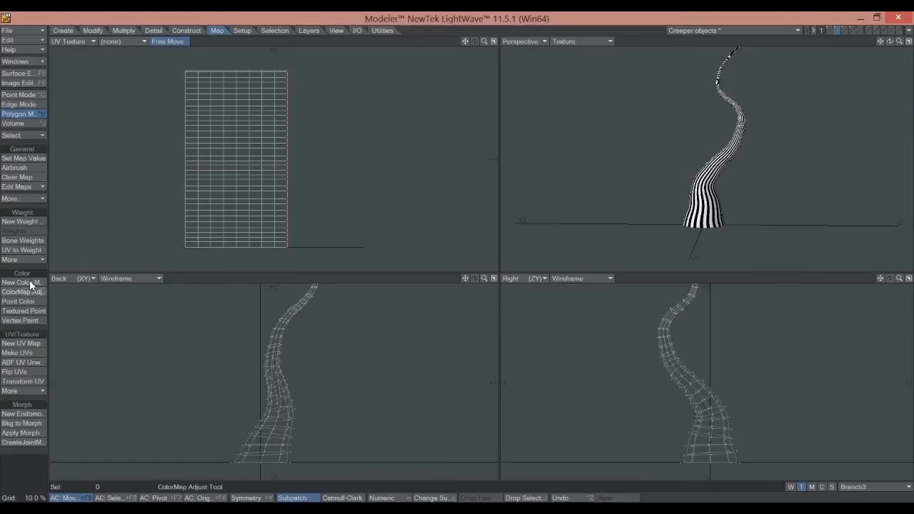
Change the UV map of the Branch surface's color texture to Branch2 and close the surface settings
left_click(21, 72)
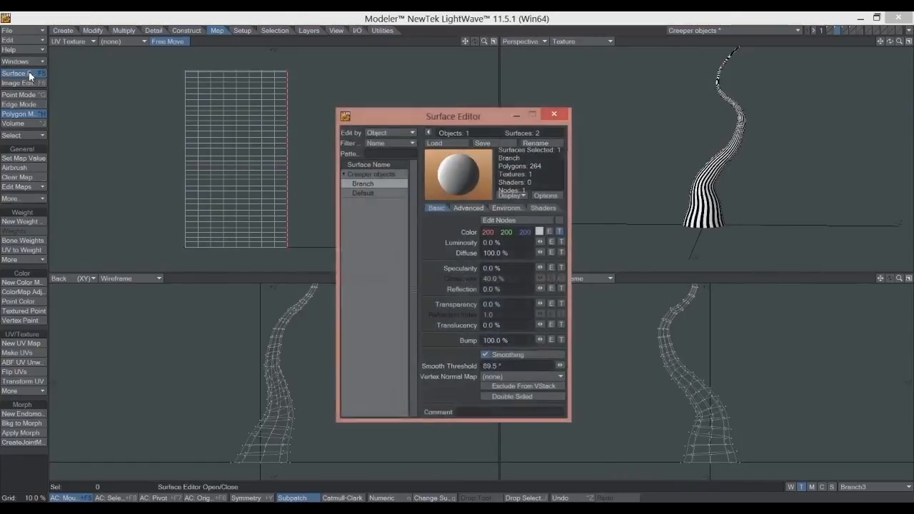
left_click(559, 231)
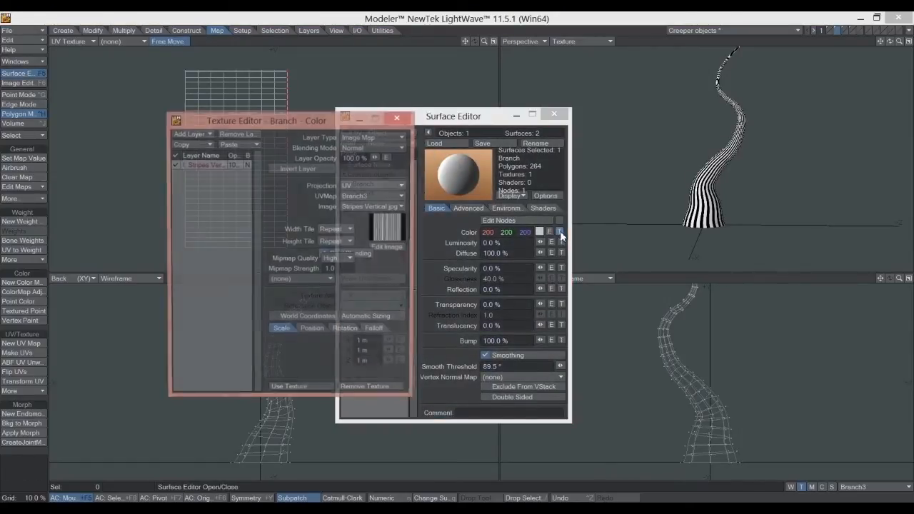
left_click(401, 196)
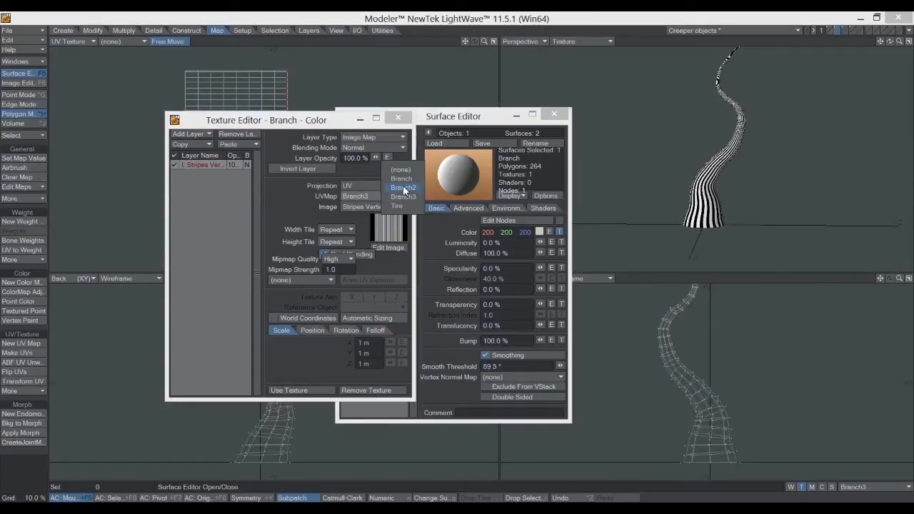
left_click(403, 188)
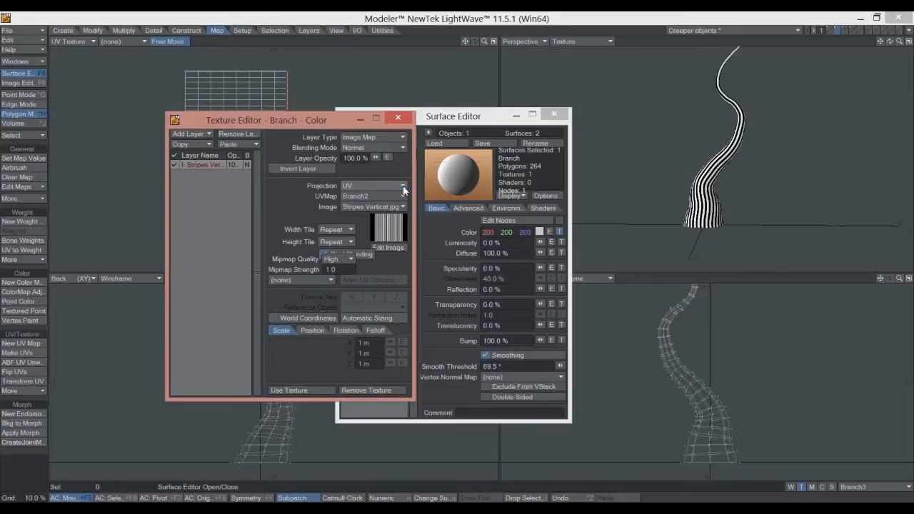
left_click(397, 117)
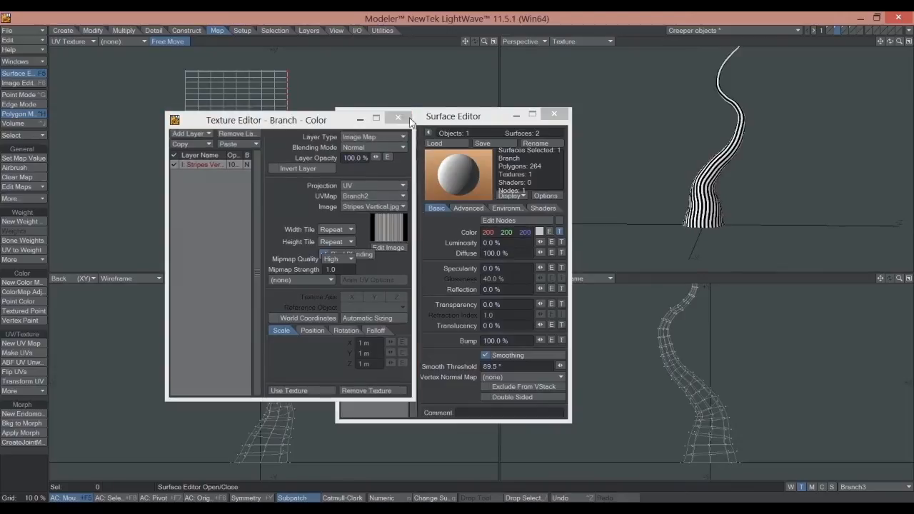
left_click(561, 114)
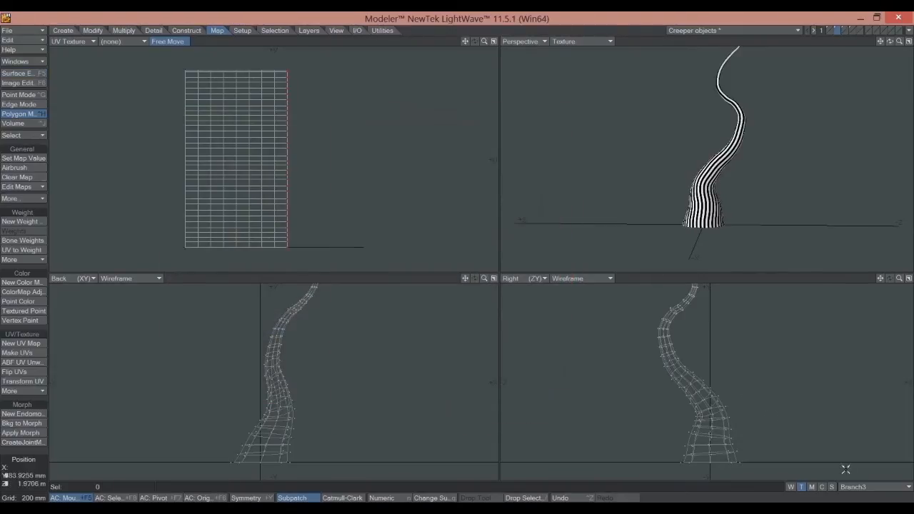
Display the Branch2 UV map and examine how the stripes and seam run around the tentacle
left_click(861, 489)
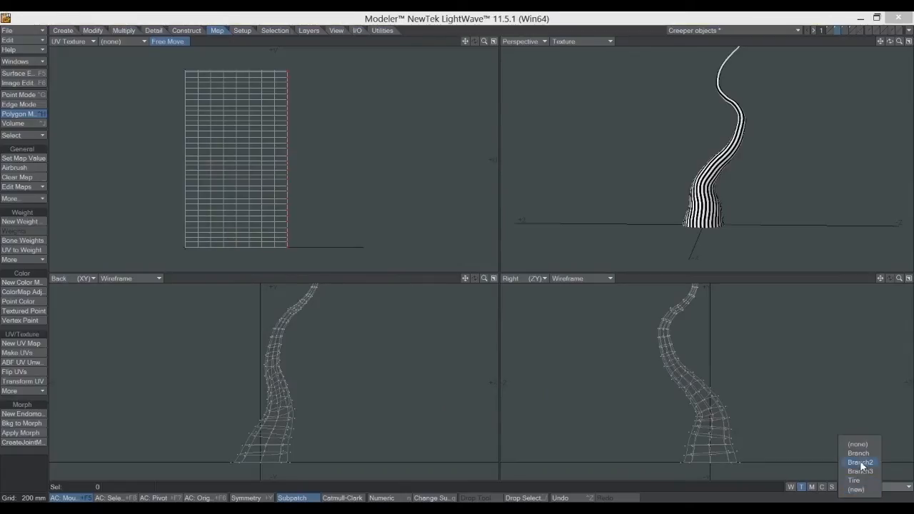
left_click(860, 461)
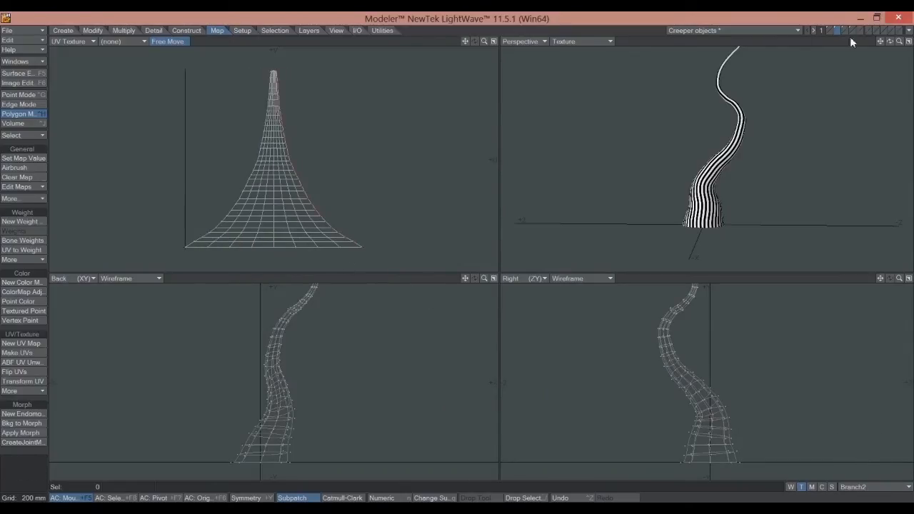
mouse_move(889, 41)
left_mouse_down()
mouse_move(849, 44)
mouse_move(888, 39)
left_mouse_up()
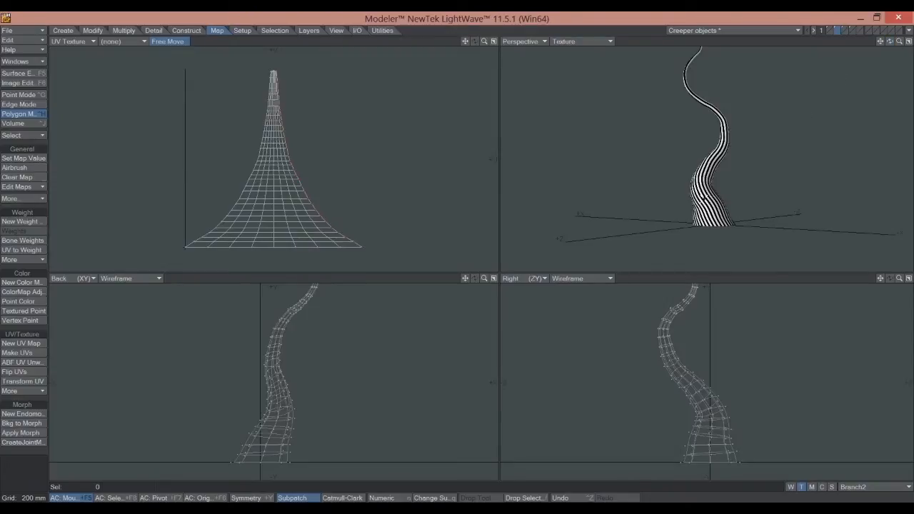
left_click_drag(880, 41, 784, 129)
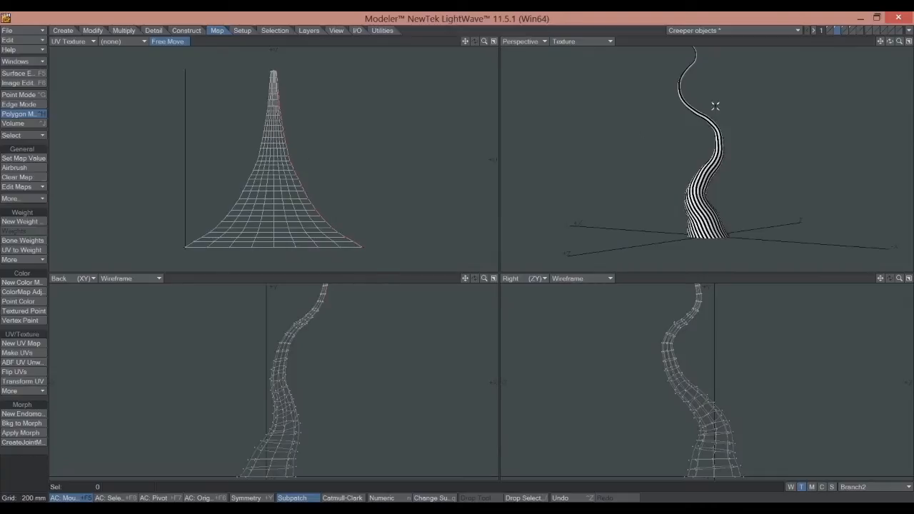
mouse_move(889, 42)
left_mouse_down()
mouse_move(910, 43)
mouse_move(890, 43)
left_mouse_up()
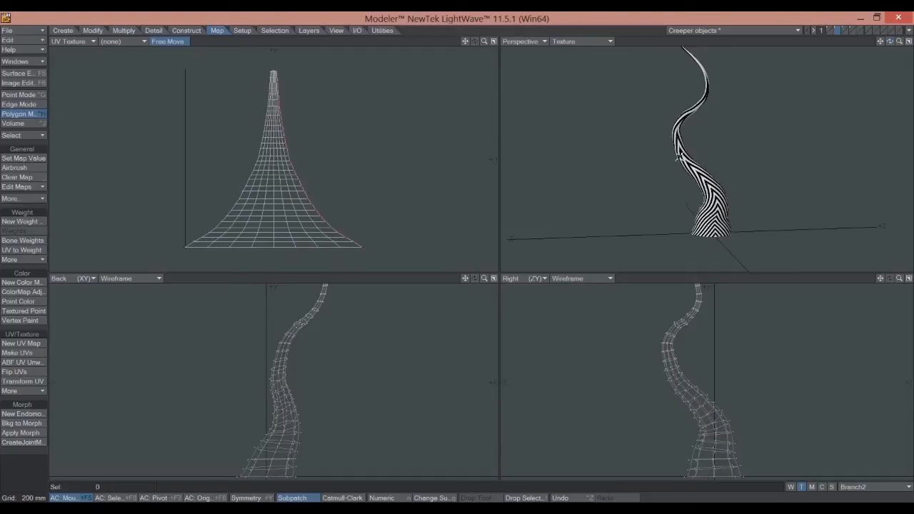
left_click_drag(889, 43, 870, 43)
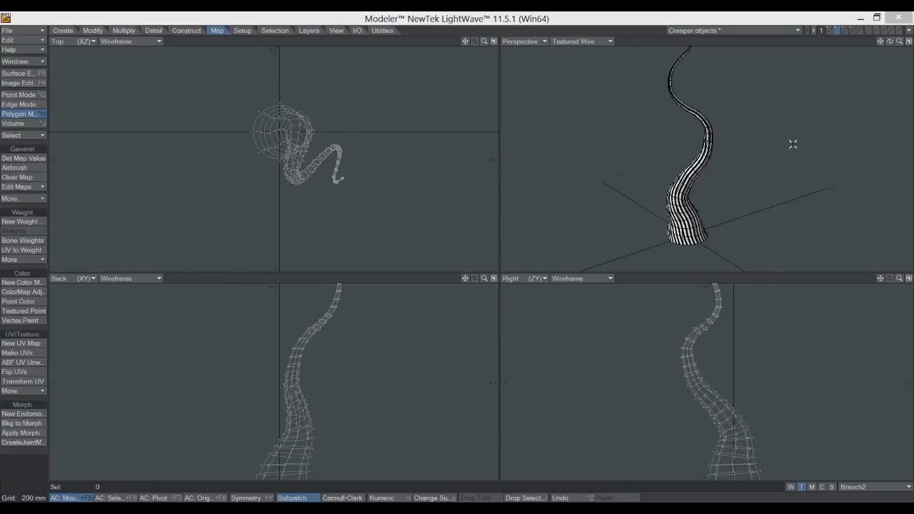
left_click_drag(898, 43, 856, 36)
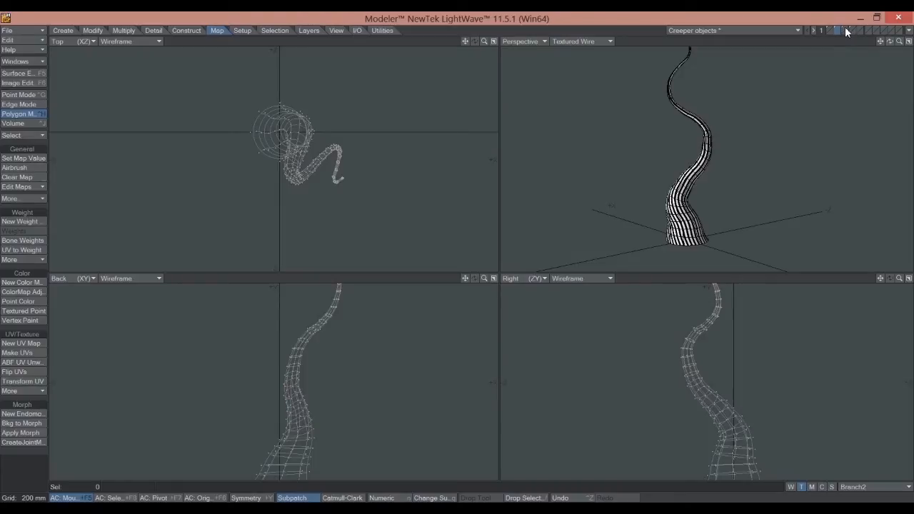
Switch to the layer with the round tabletop and create a new UV map named Table with the Atlas map type
left_click(844, 30)
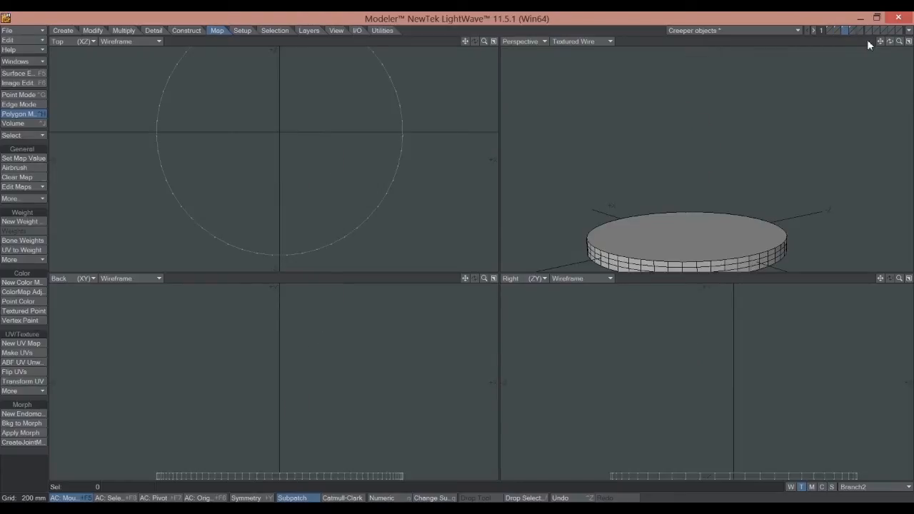
mouse_move(879, 41)
left_mouse_down()
mouse_move(881, 18)
mouse_move(887, 63)
mouse_move(887, 29)
left_mouse_up()
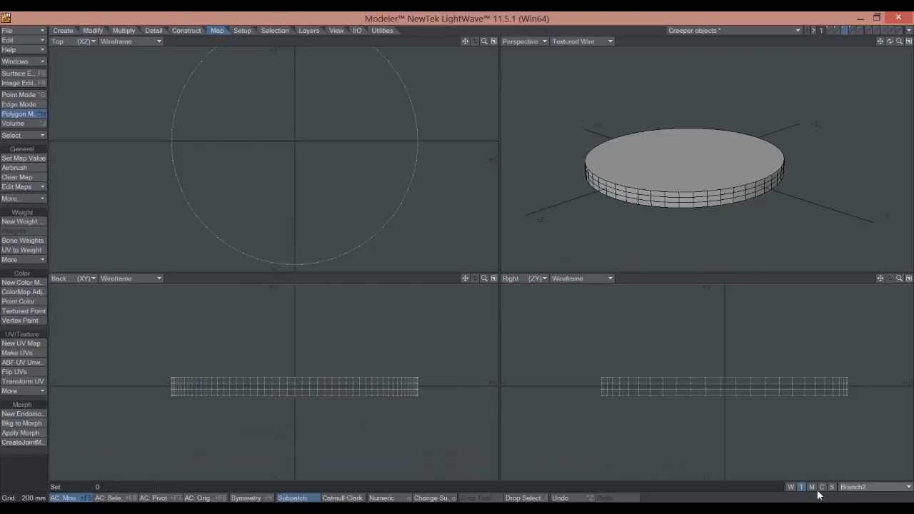
left_click(856, 488)
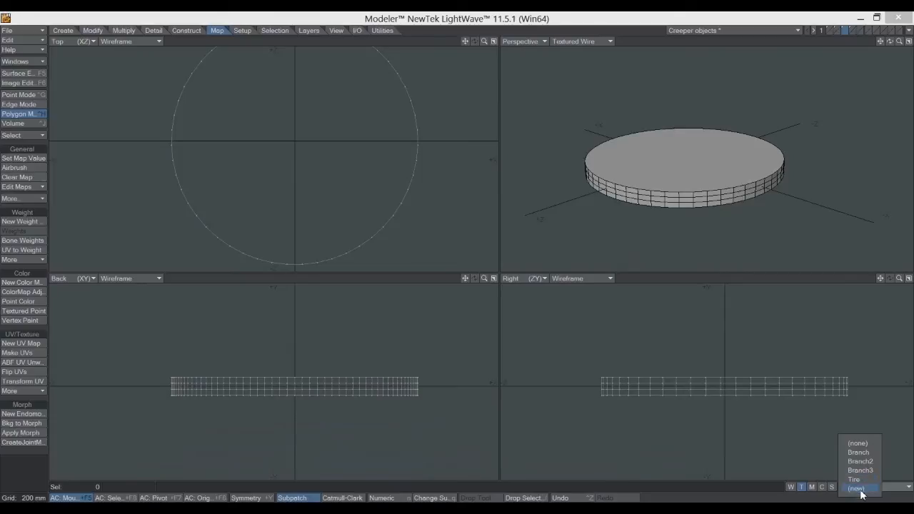
left_click(855, 488)
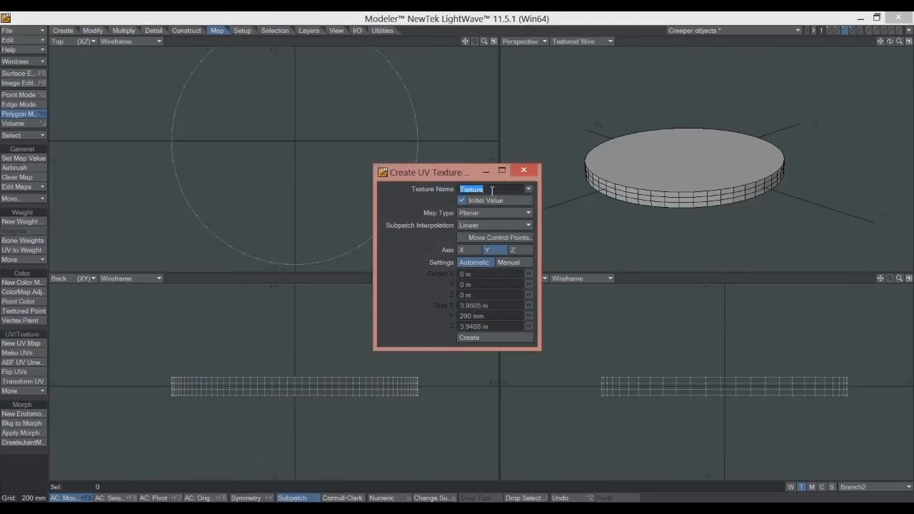
type("Te")
left_click(527, 213)
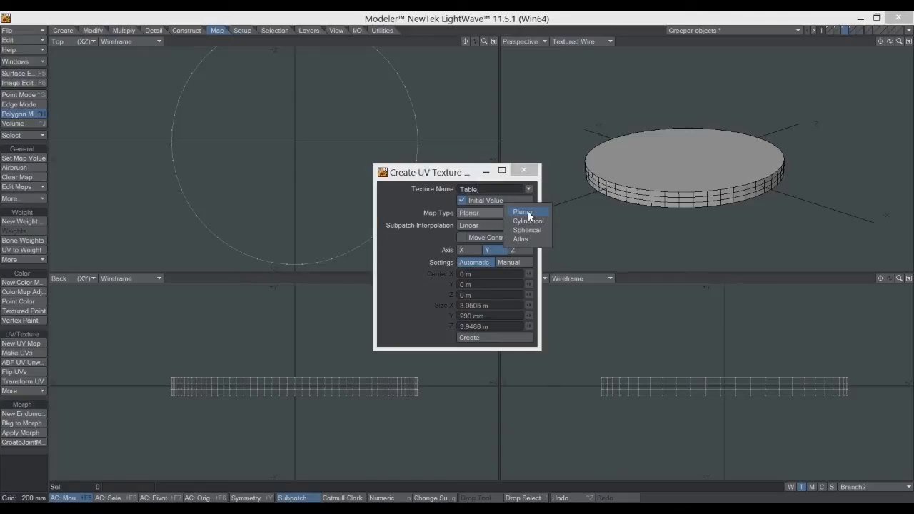
left_click(528, 243)
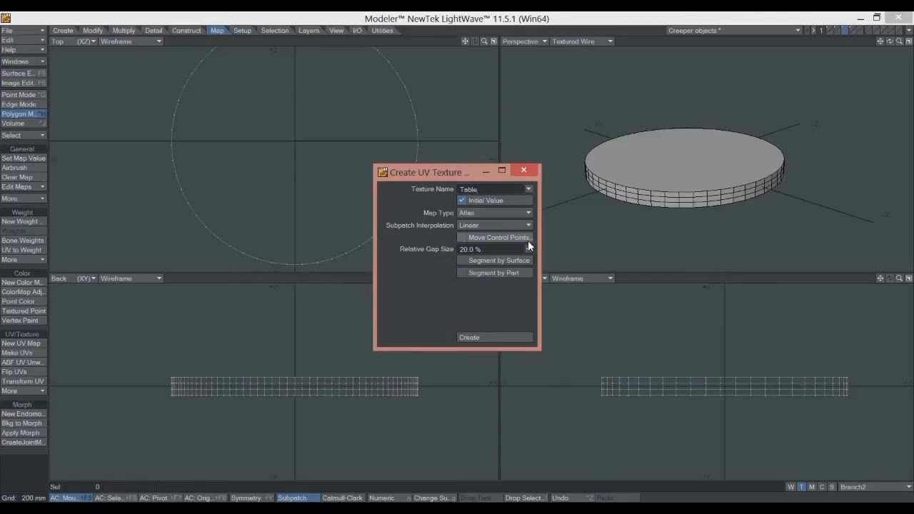
left_click(482, 337)
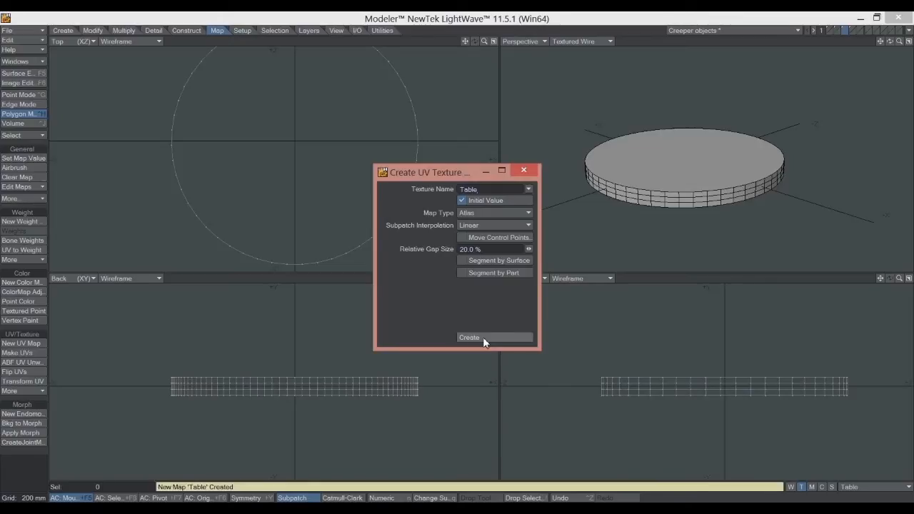
left_click(523, 172)
Change the Top viewport to UV Texture and frame the Table map's islands
left_click(84, 41)
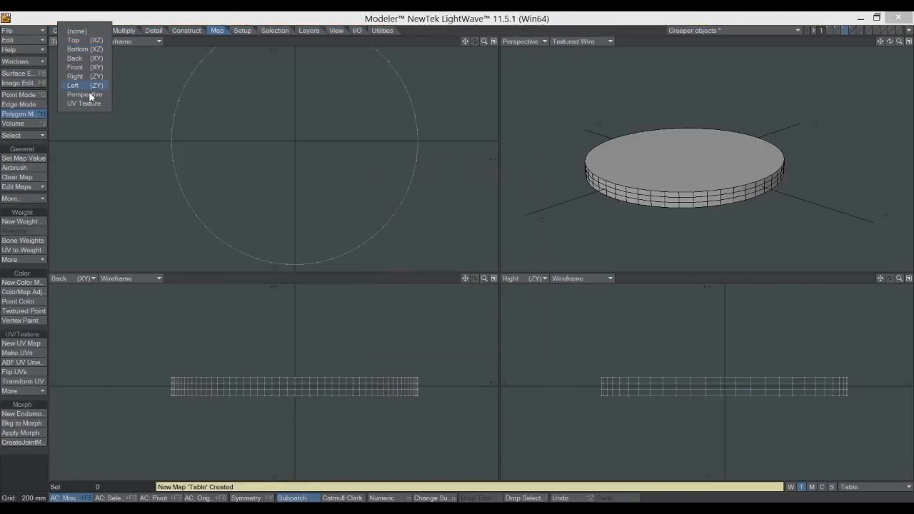
left_click(89, 102)
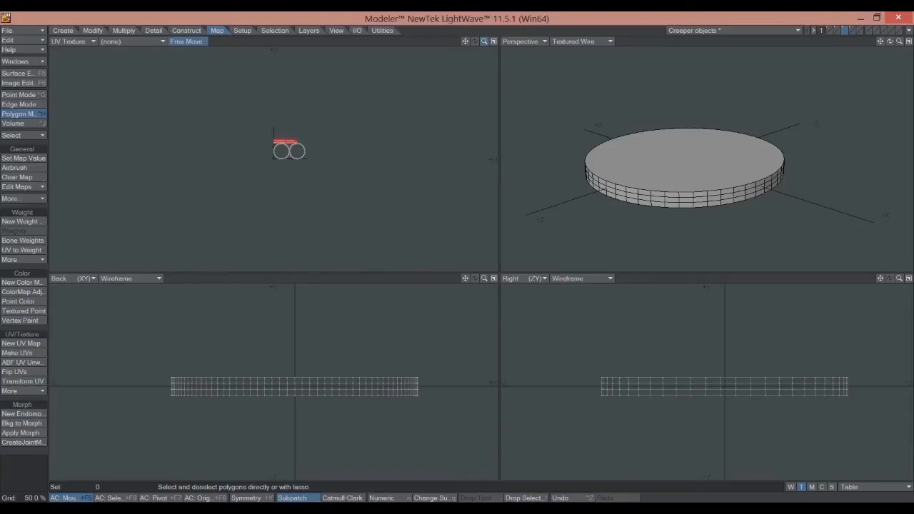
left_click_drag(484, 41, 528, 42)
mouse_move(468, 42)
left_mouse_down()
mouse_move(429, 91)
mouse_move(482, 43)
mouse_move(456, 38)
left_mouse_up()
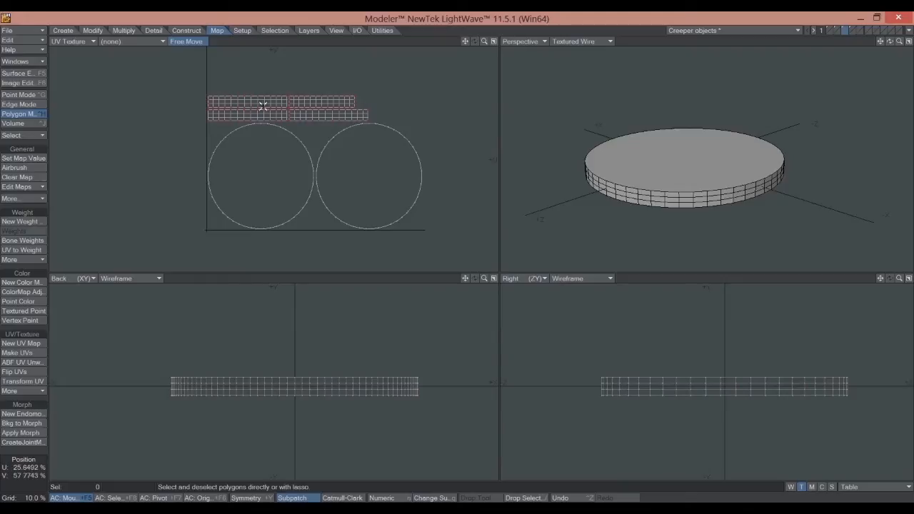
Examine the separate edge strips in the Table UV map and compare them with the tabletop's rim
left_click_drag(484, 41, 440, 88)
left_click_drag(484, 41, 455, 75)
left_click_drag(483, 42, 521, 42)
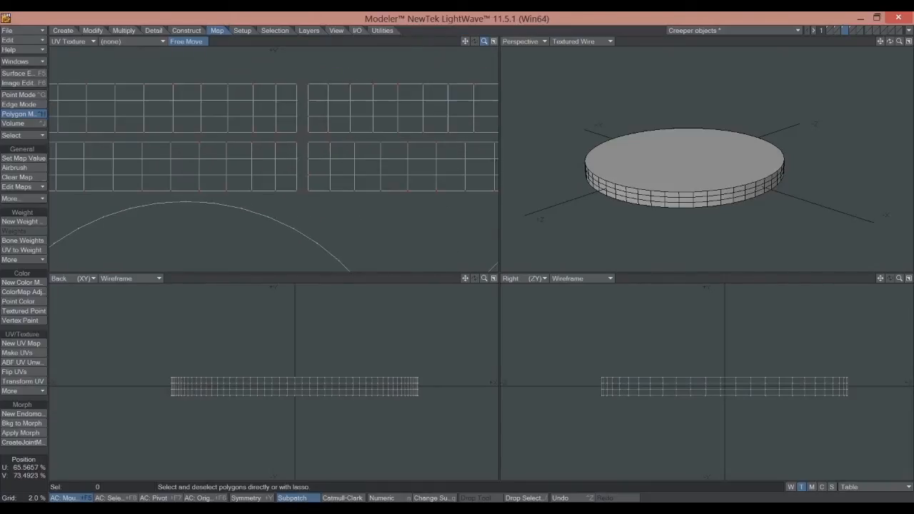
left_click_drag(464, 42, 595, 51)
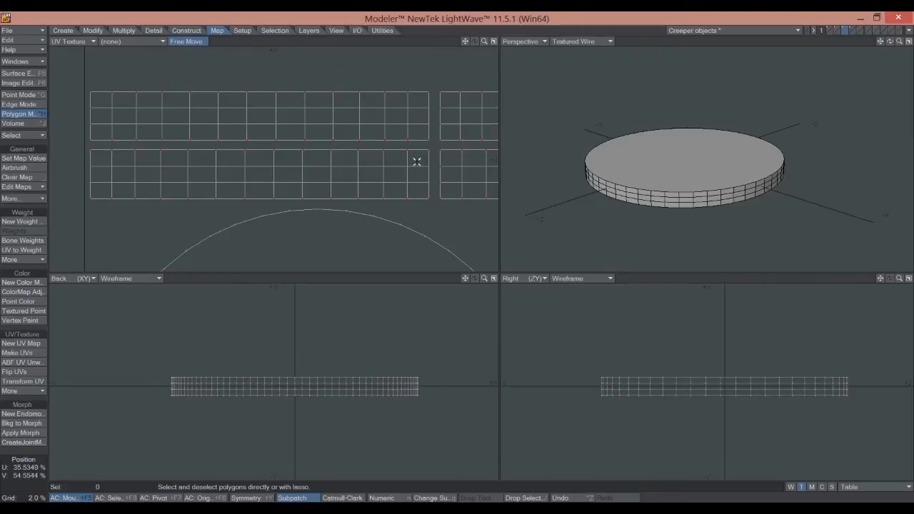
mouse_move(890, 41)
left_mouse_down()
mouse_move(890, 25)
mouse_move(890, 50)
left_mouse_up()
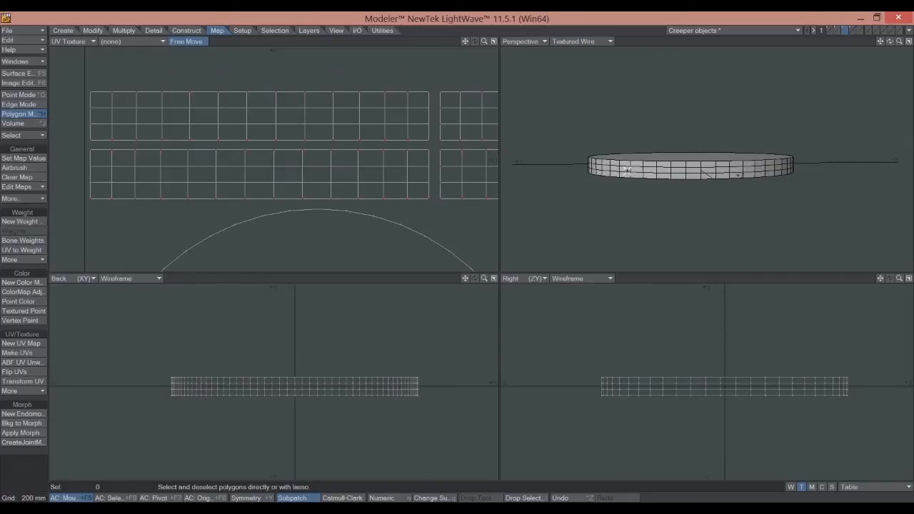
left_click_drag(484, 41, 463, 41)
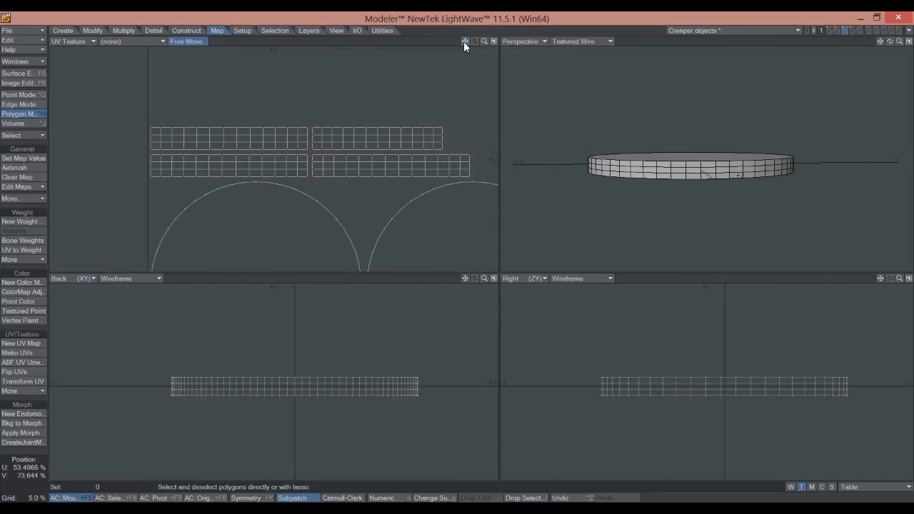
left_click_drag(890, 44, 893, 52)
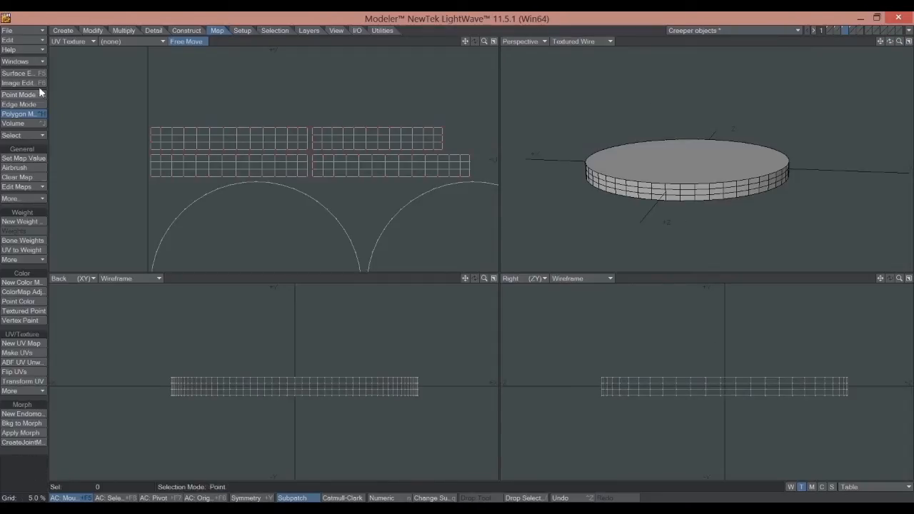
Delete the Table UV map from the vertex maps list and close the list
left_click(21, 62)
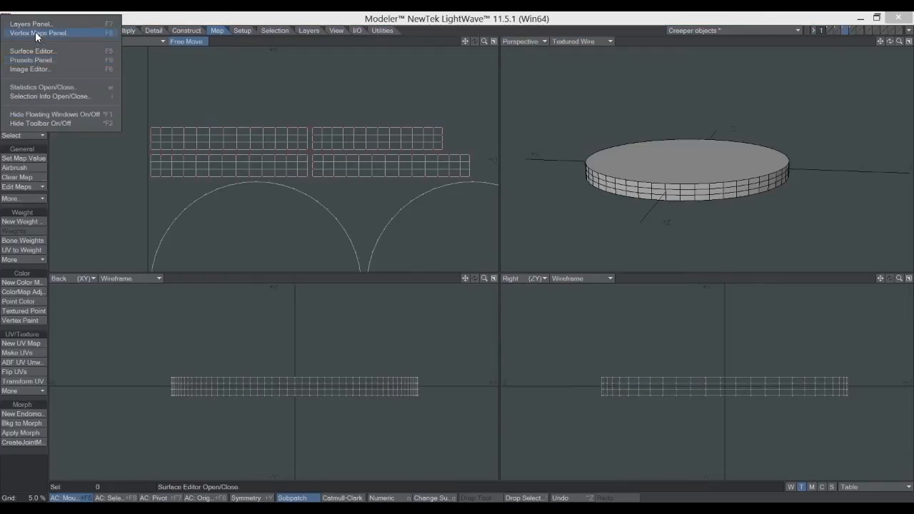
left_click(35, 32)
left_click(407, 251)
right_click(427, 287)
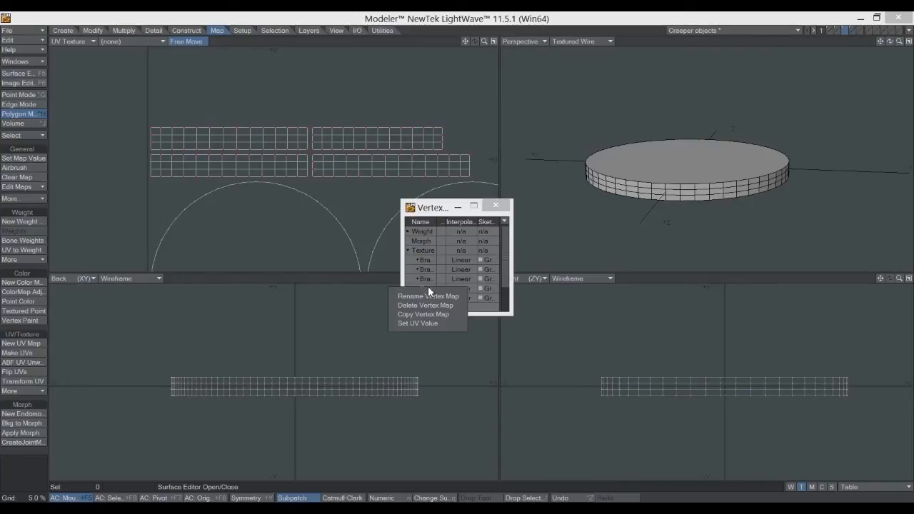
left_click(421, 305)
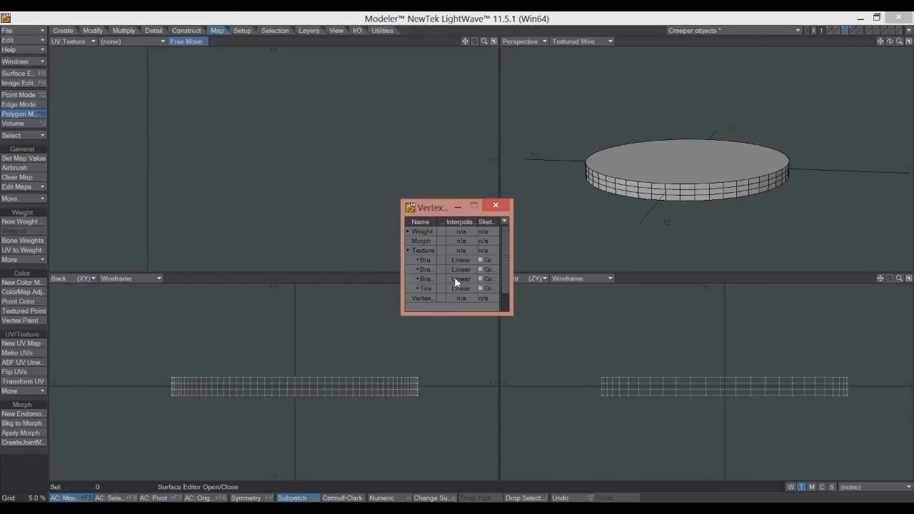
left_click(495, 205)
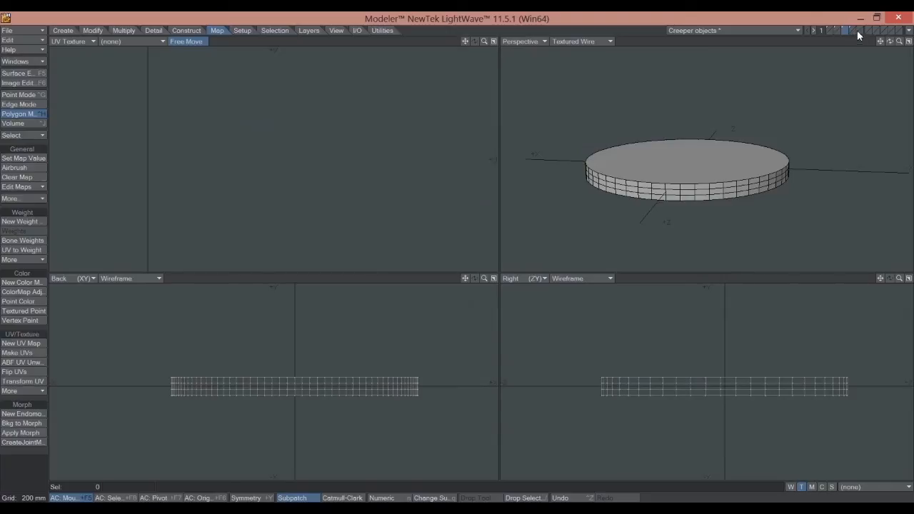
Examine the subpatch version of the tabletop on the adjacent layer, then return to the polygonal tabletop's layer
left_click(853, 31)
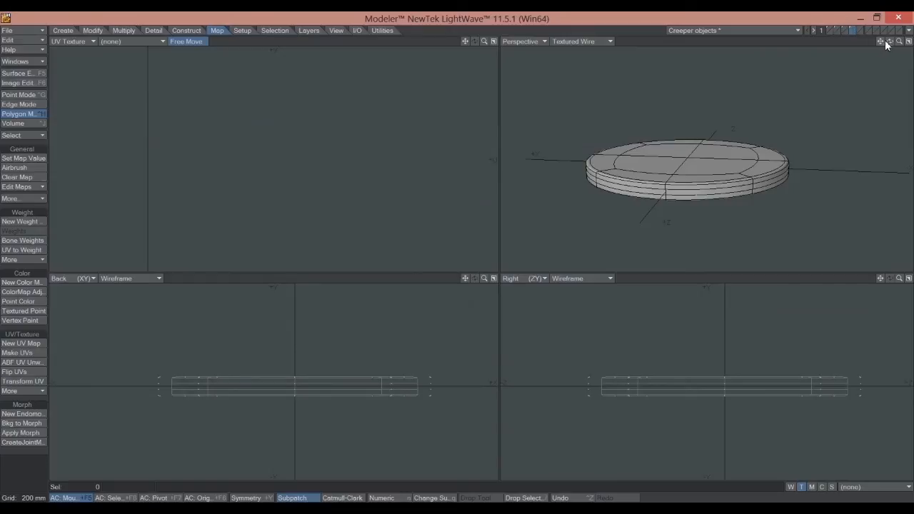
mouse_move(890, 41)
left_mouse_down()
mouse_move(879, 44)
mouse_move(889, 42)
left_mouse_up()
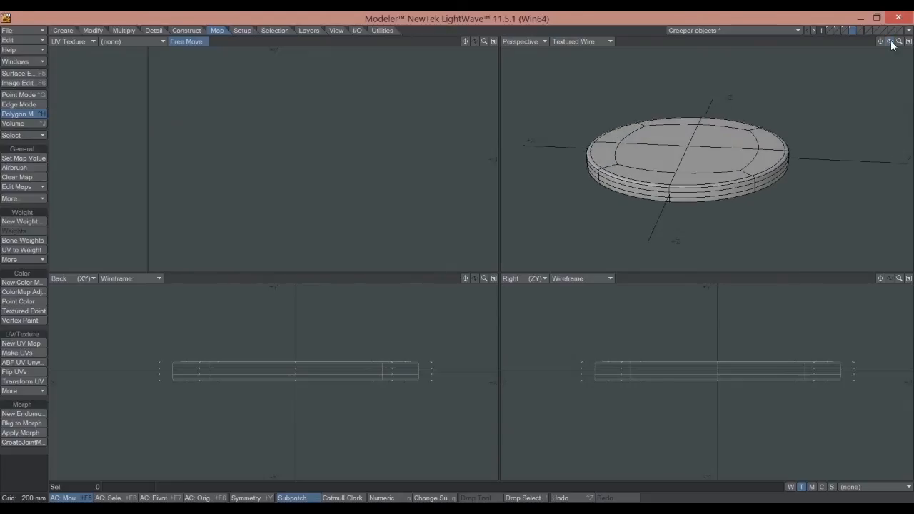
left_click(844, 30)
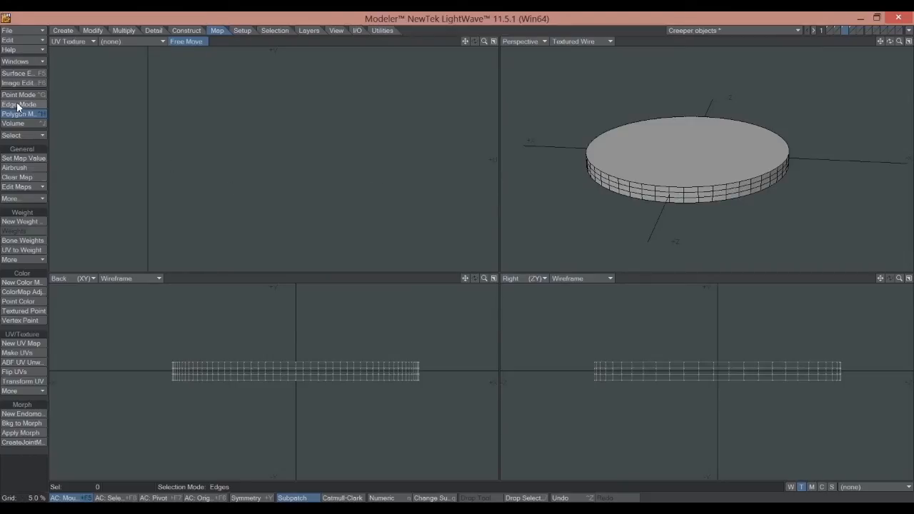
Select the tabletop's upper and lower cap polygons and hide them, leaving the rim
left_click(692, 154)
left_click_drag(889, 41, 892, 46)
key("n")
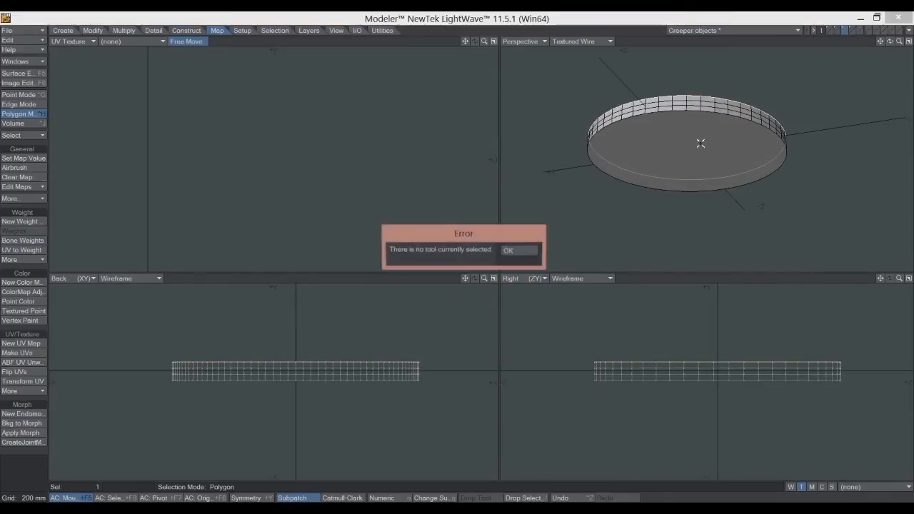
left_click(508, 251)
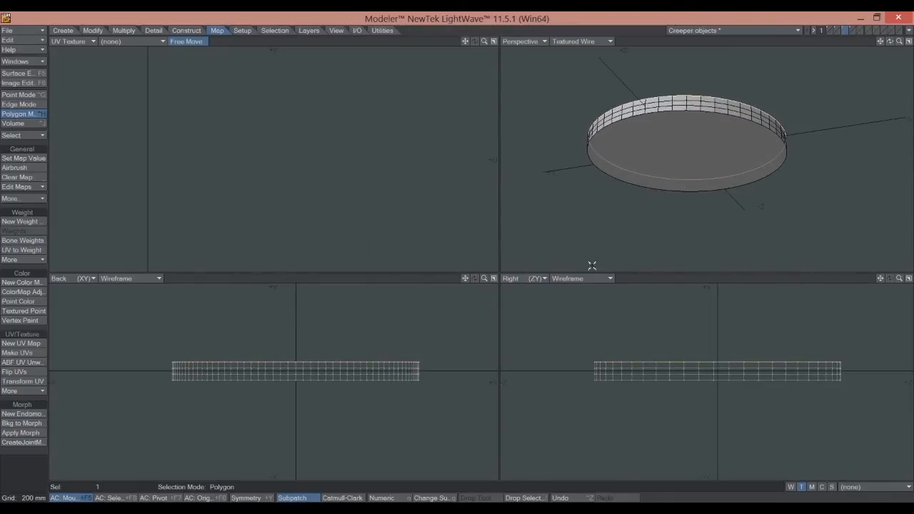
left_click(698, 153)
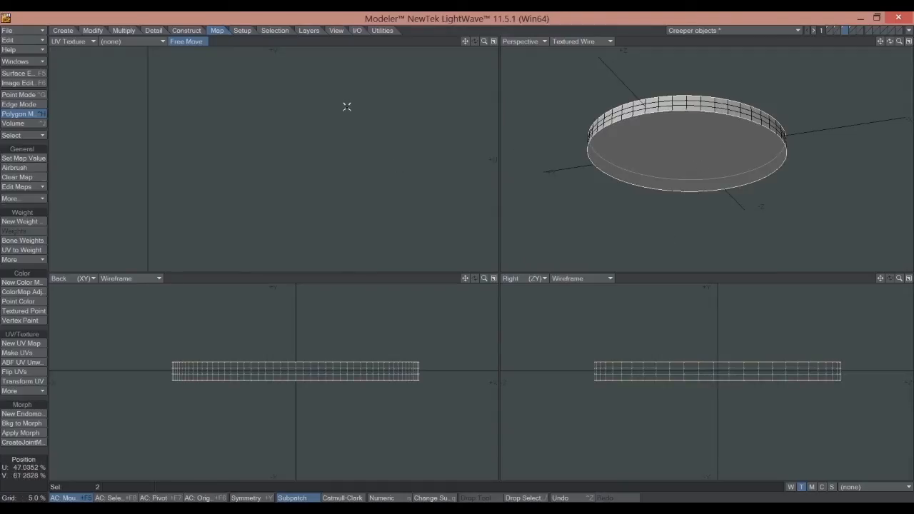
left_click(337, 30)
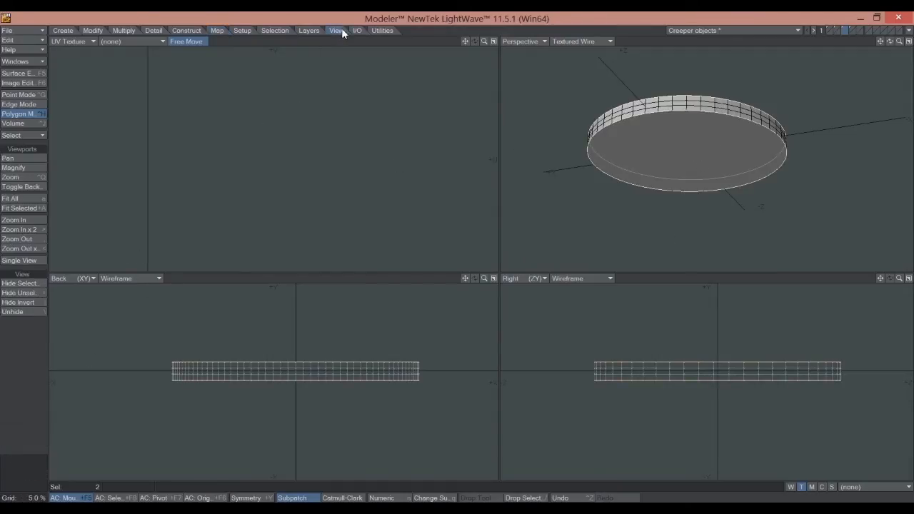
left_click(20, 284)
Select two neighbouring points along the front of the rim in point mode as the unwrap start
left_click_drag(890, 41, 740, 211)
left_click(19, 105)
left_click(19, 94)
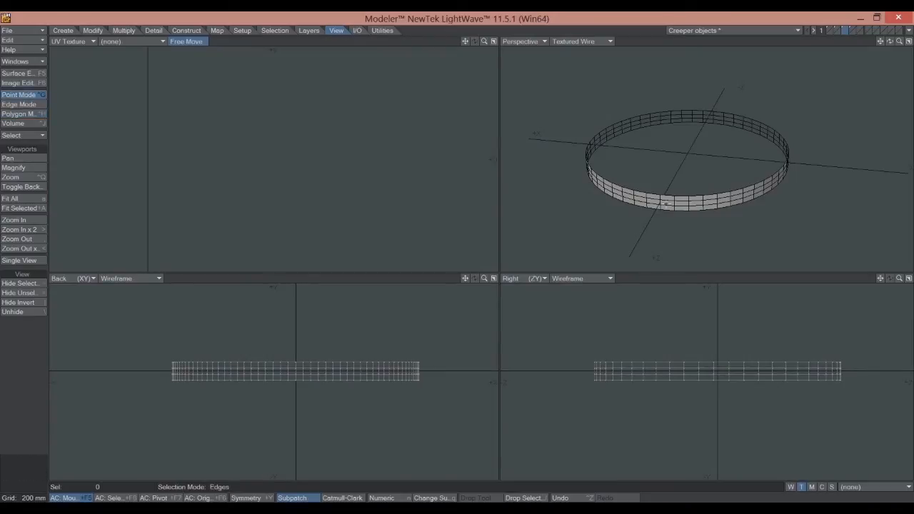
left_click(668, 207)
Unwrap the rim with PX_UV_Creeper64 into a new UV map named Edge, with Keep U distance enabled, and frame the strip
left_click(216, 31)
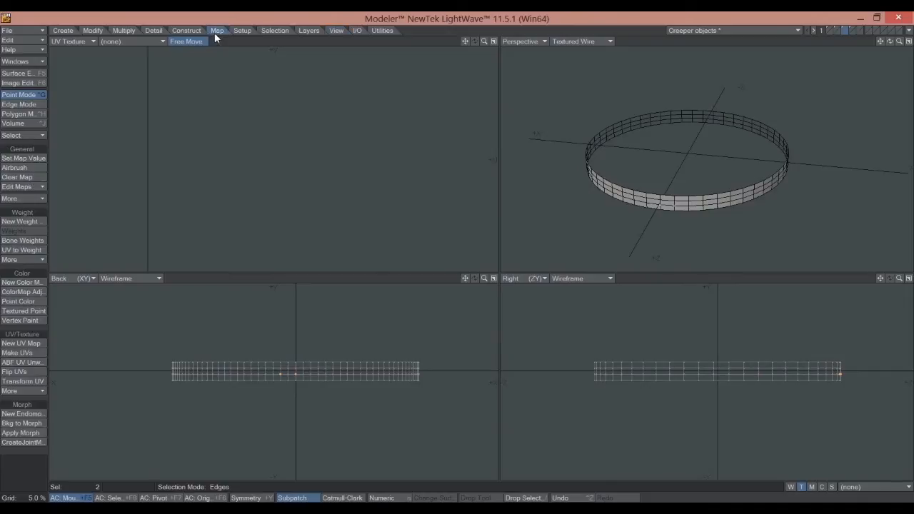
left_click(29, 391)
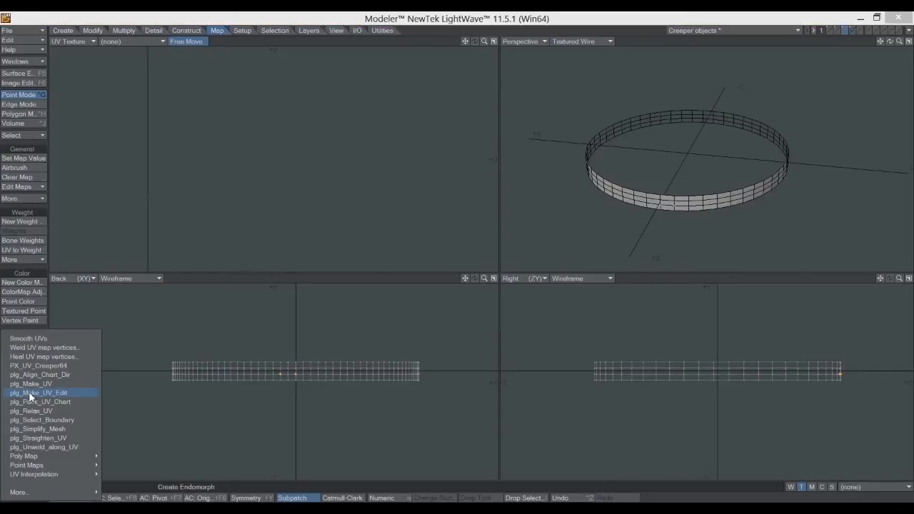
left_click(31, 366)
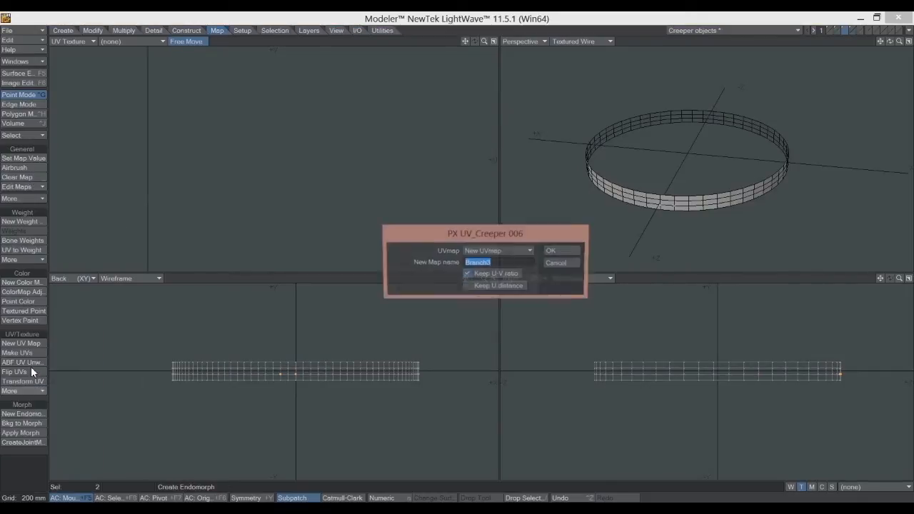
left_click(468, 286)
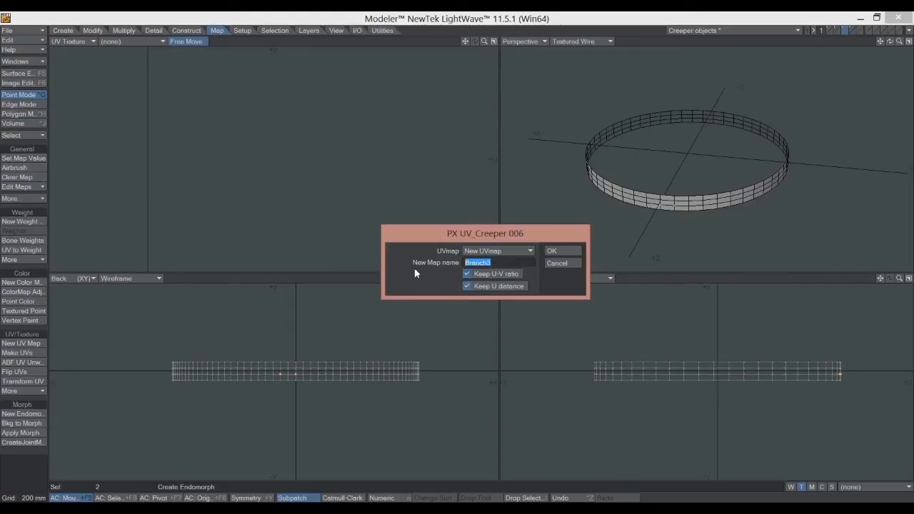
type("Edge")
left_click(560, 251)
left_click_drag(483, 43, 464, 42)
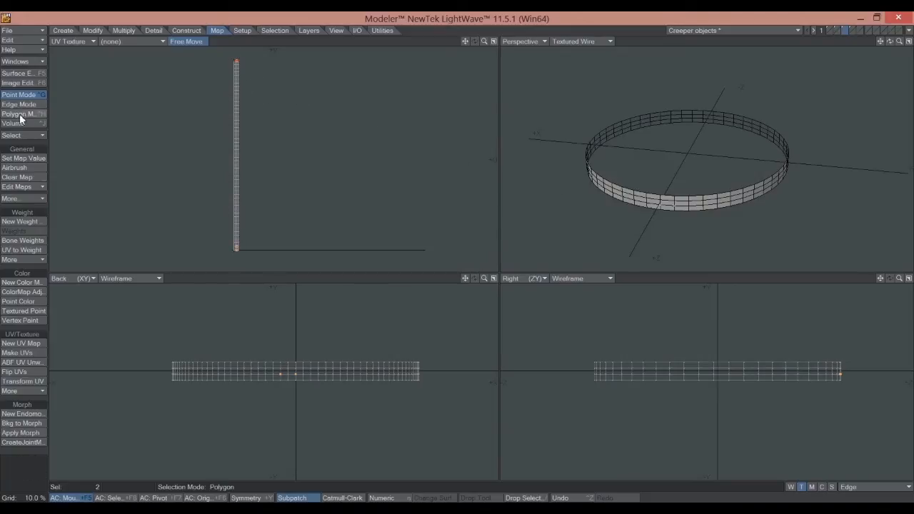
Select all points of the Edge UV strip and rotate the strip to lie horizontally
left_click(28, 144)
mouse_move(338, 83)
right_mouse_down()
mouse_move(239, 58)
mouse_move(169, 176)
mouse_move(240, 264)
mouse_move(336, 52)
right_mouse_up()
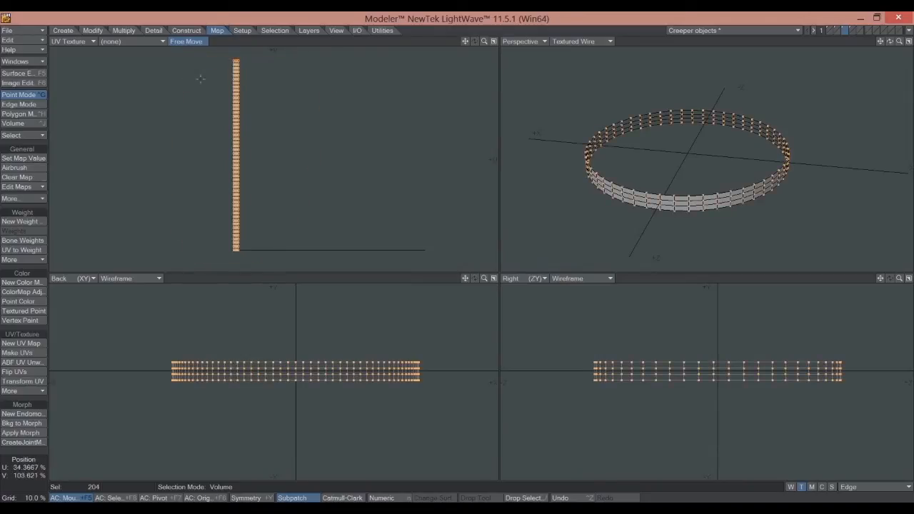
left_click(91, 30)
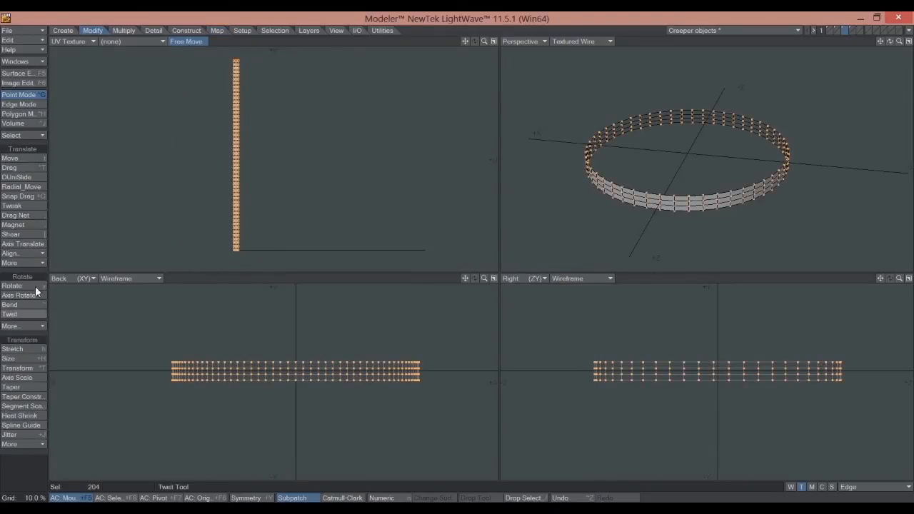
left_click(15, 287)
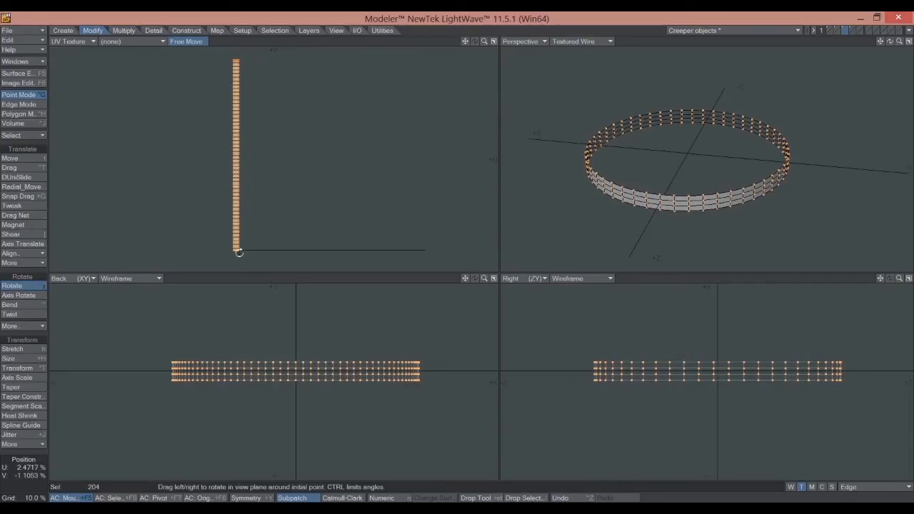
left_click_drag(233, 253, 282, 208)
Move the horizontal strip inside the UV square, just above its lower edge, and clear the point selection
left_click(28, 157)
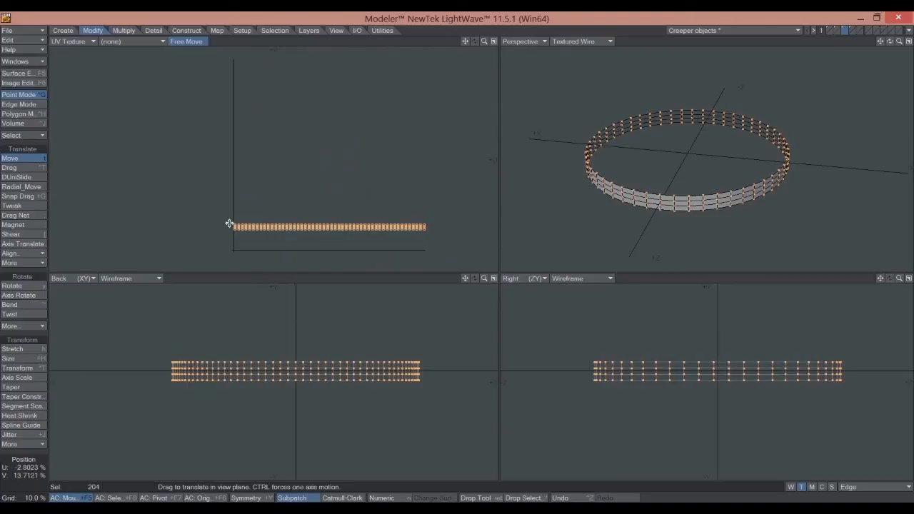
left_click(28, 158)
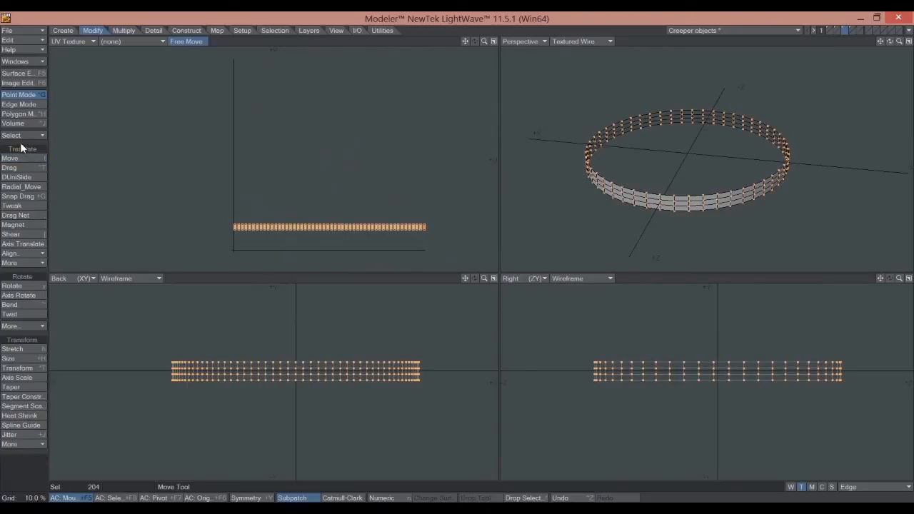
left_click(21, 147)
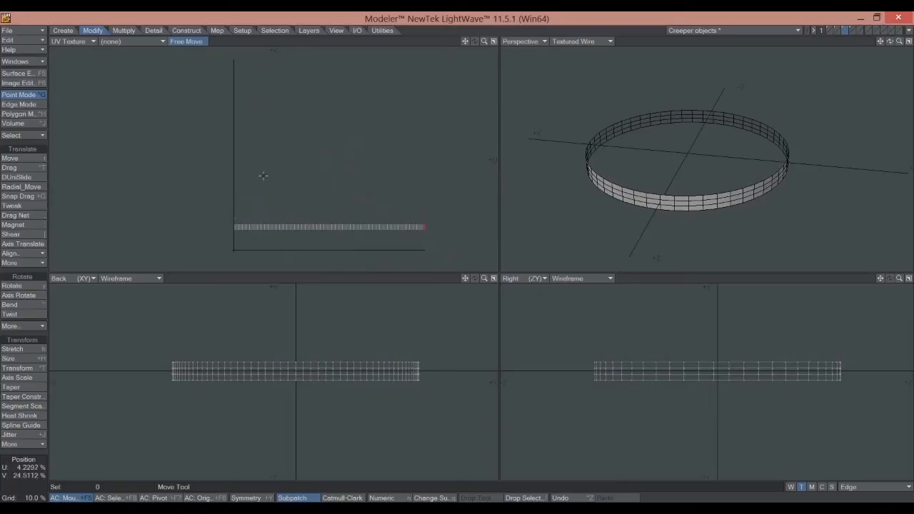
Select all points of the Edge strip and try enlarging it with Size by about 2672% and another 139%
mouse_move(465, 42)
left_mouse_down()
mouse_move(432, 19)
mouse_move(473, 42)
mouse_move(457, 41)
left_mouse_up()
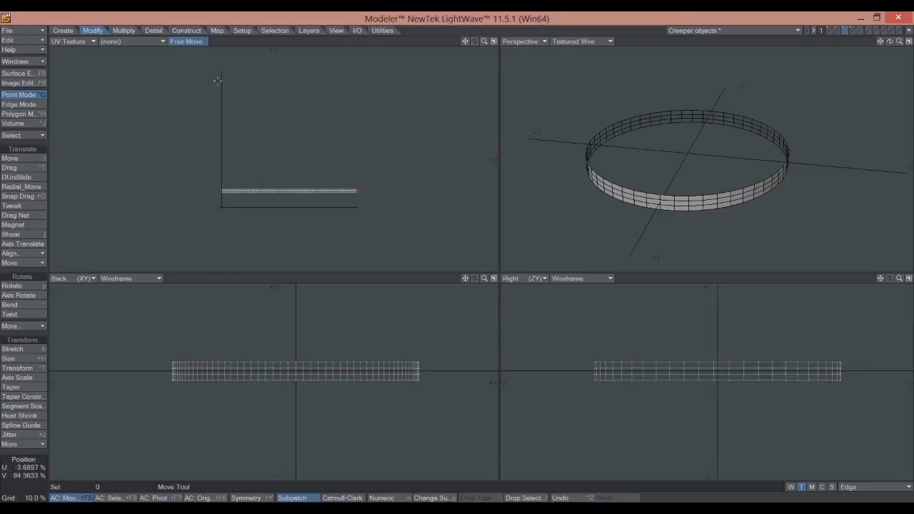
mouse_move(355, 139)
right_mouse_down()
mouse_move(159, 208)
mouse_move(364, 163)
right_mouse_up()
right_click_drag(304, 138, 357, 147)
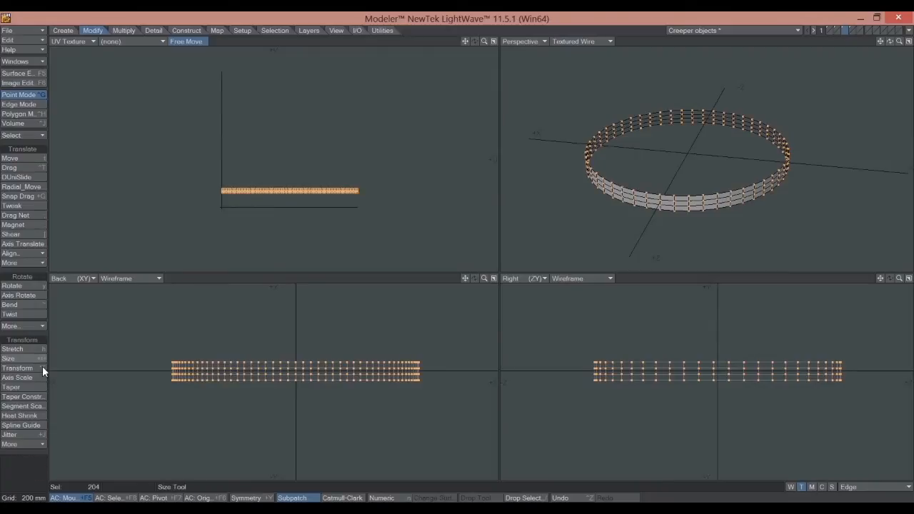
left_click(13, 360)
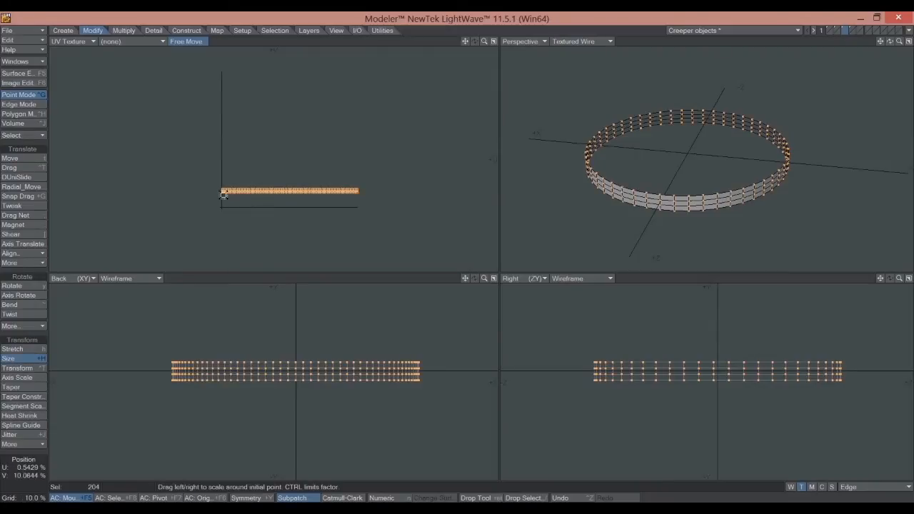
left_click_drag(221, 193, 910, 194)
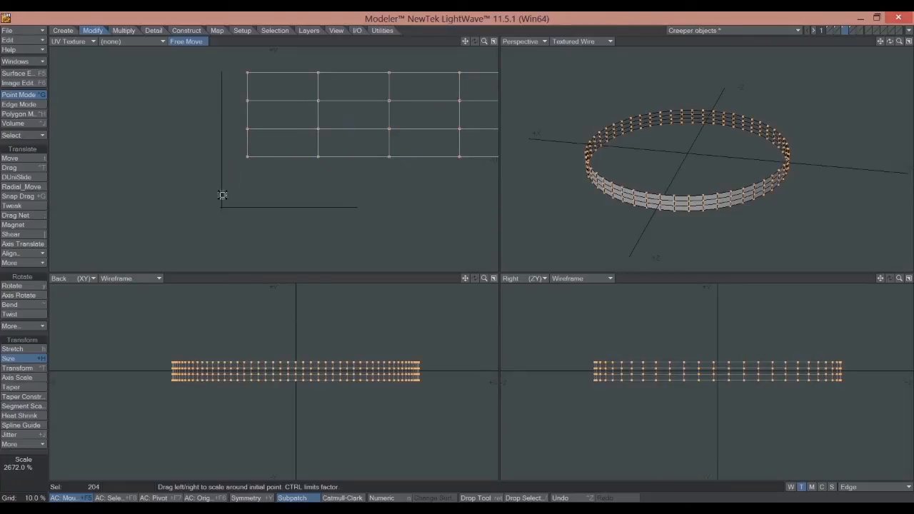
left_click_drag(247, 72, 260, 73)
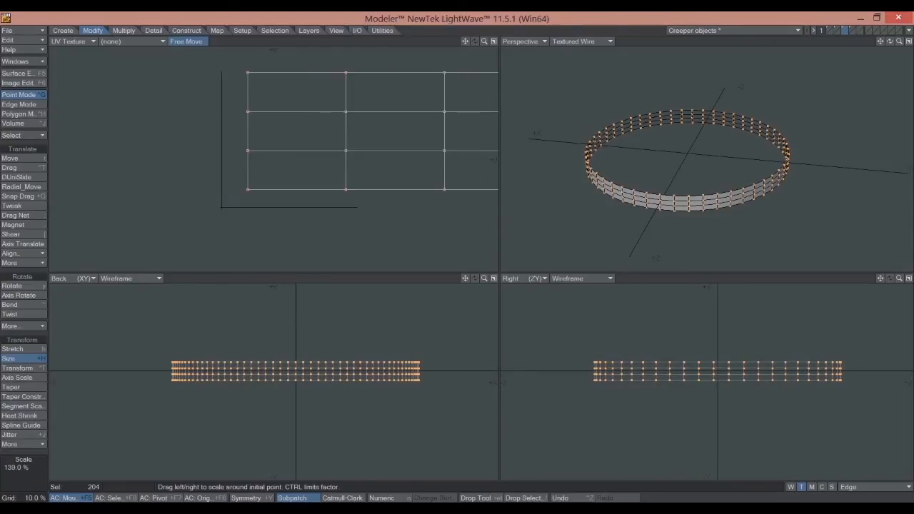
Try moving the enlarged strip to the UV square's lower-left corner and inspect how it extends beyond the square
left_click(24, 158)
left_click_drag(274, 132, 249, 140)
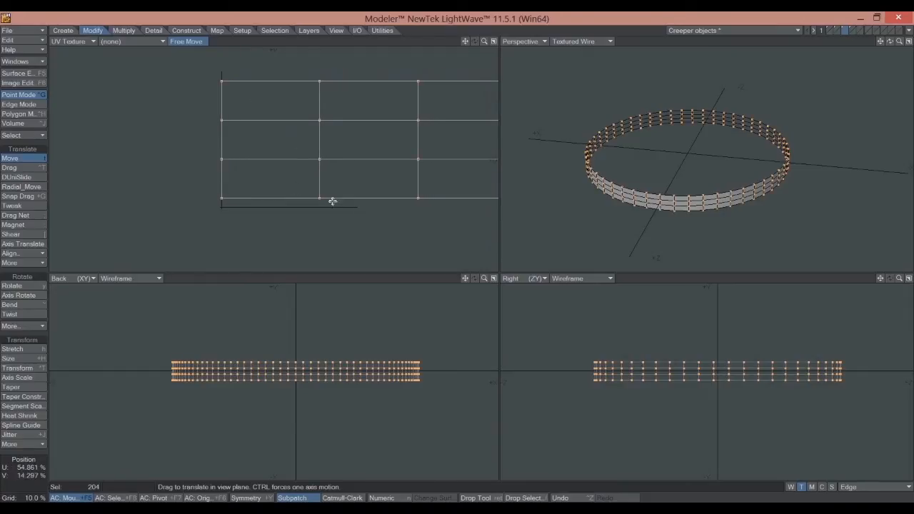
left_click_drag(484, 41, 399, 56)
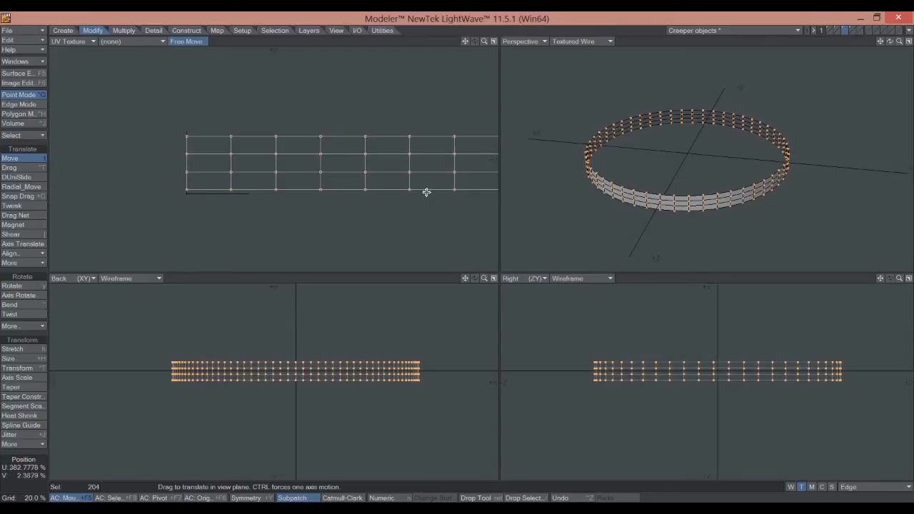
left_click_drag(483, 41, 463, 42)
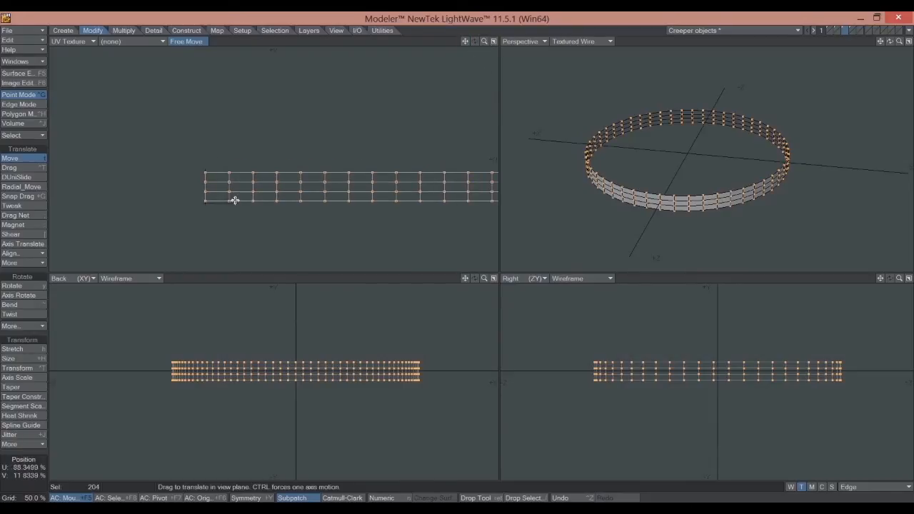
left_click_drag(484, 41, 469, 15)
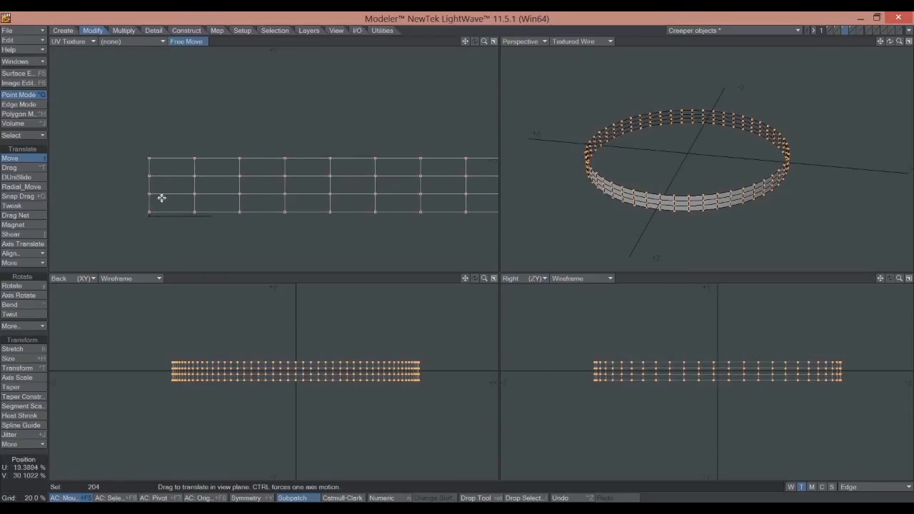
Undo the strip's last move and both enlargements, then drop the Move tool
left_click(40, 157)
key("ctrl+z")
key("ctrl+z")
key("ctrl+z")
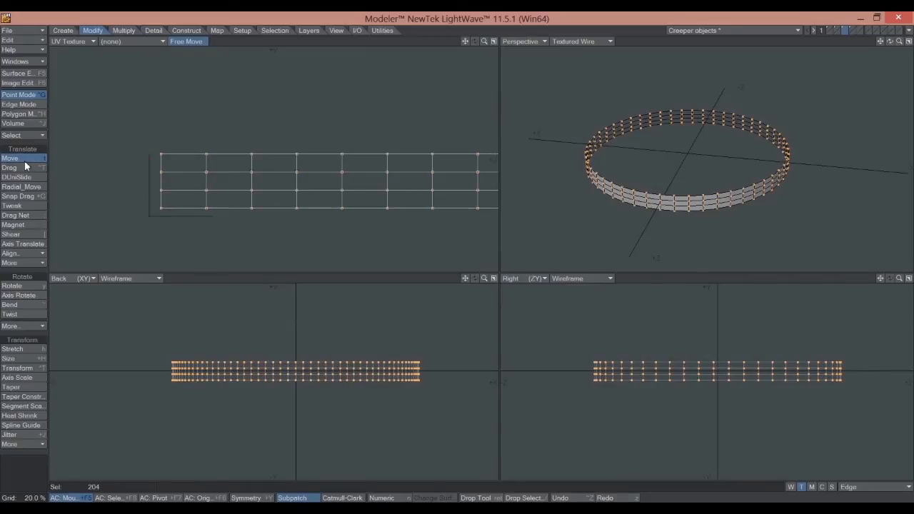
left_click(25, 162)
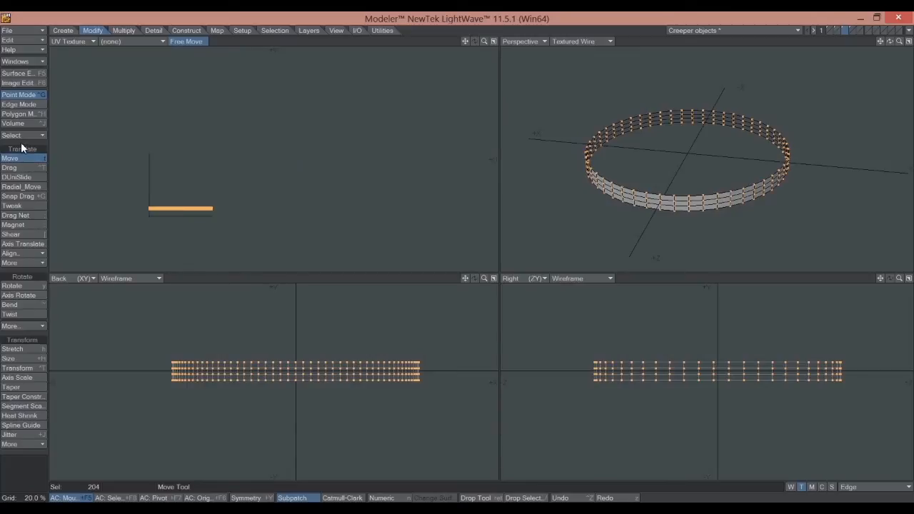
left_click(23, 158)
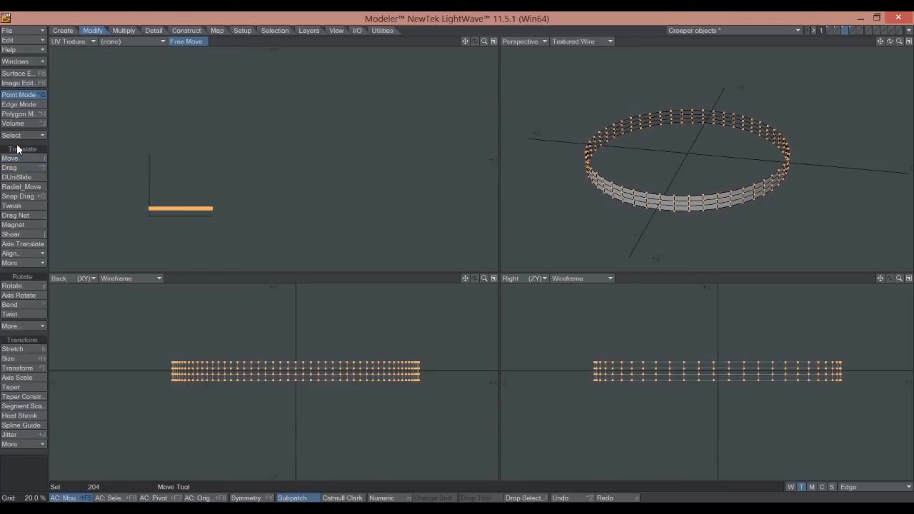
Clear the point selection and unhide the tabletop's hidden top and bottom polygons
left_click(21, 148)
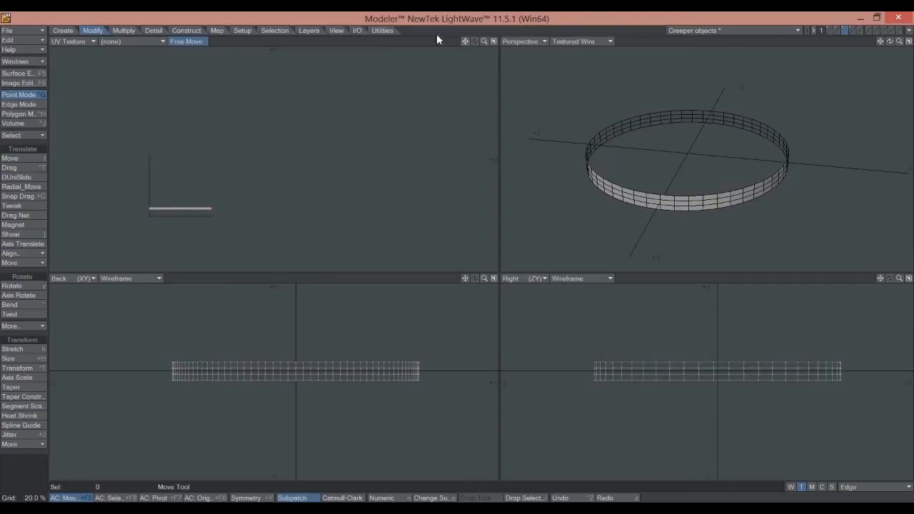
left_click(333, 30)
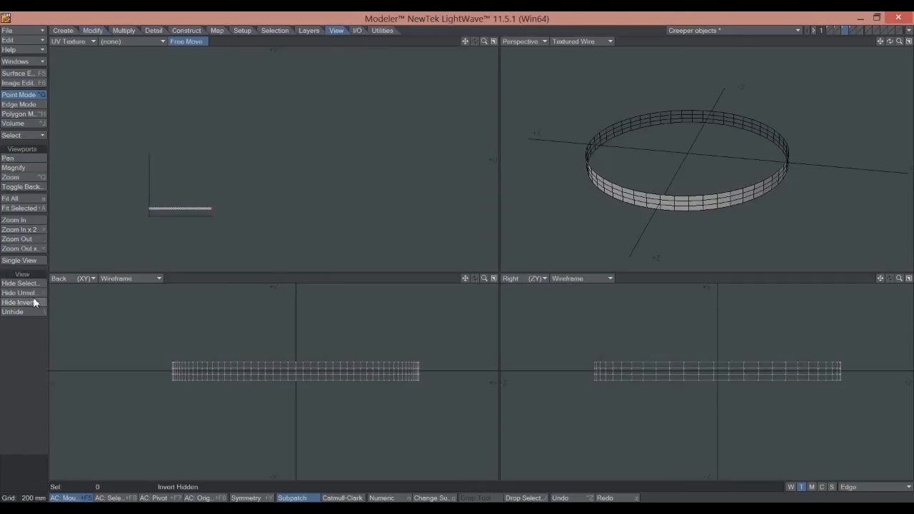
left_click(19, 312)
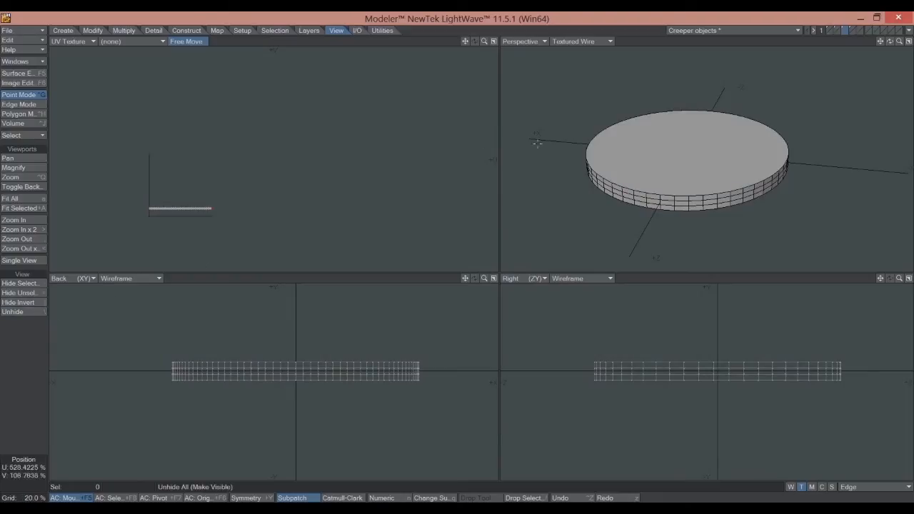
left_click_drag(888, 41, 834, 57)
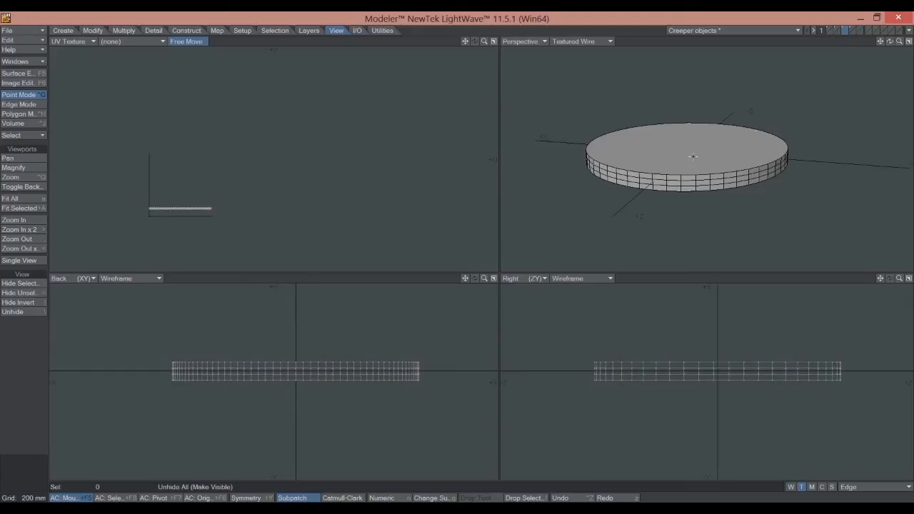
left_click_drag(888, 41, 704, 147)
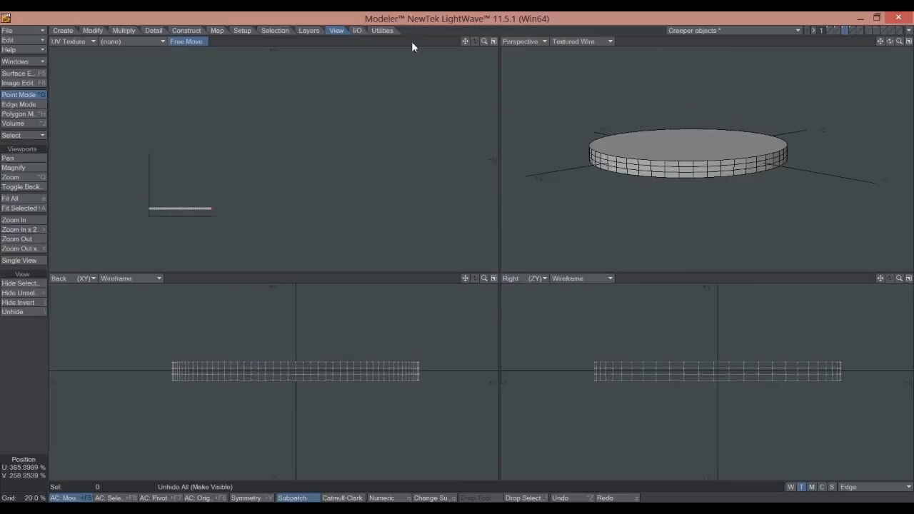
Select two neighbouring points on the full tabletop's rim and unwrap with PX UV_Creeper into a new map named Edge2, then clear the selection
left_click_drag(483, 40, 532, 11)
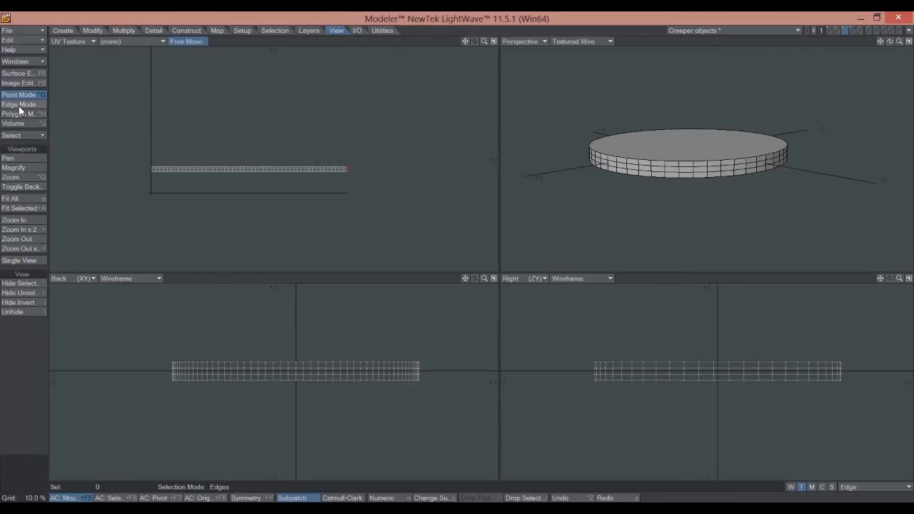
left_click(652, 166)
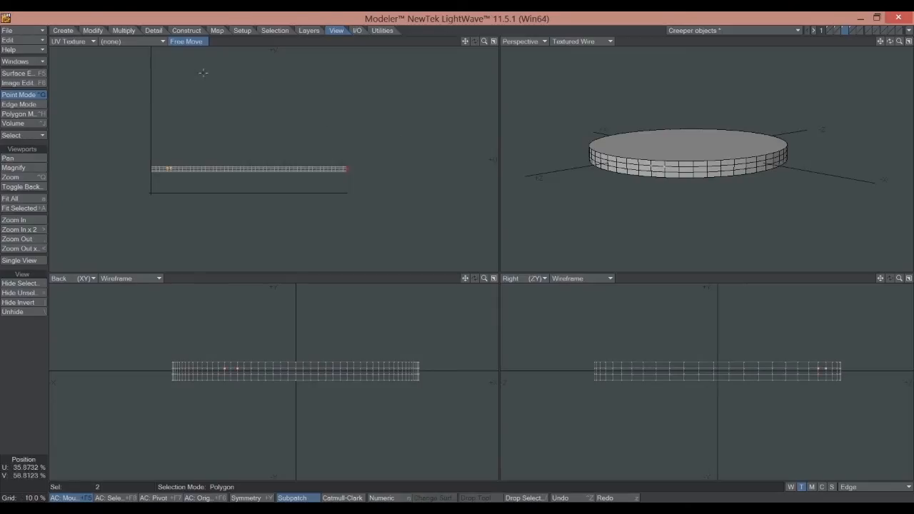
left_click(218, 30)
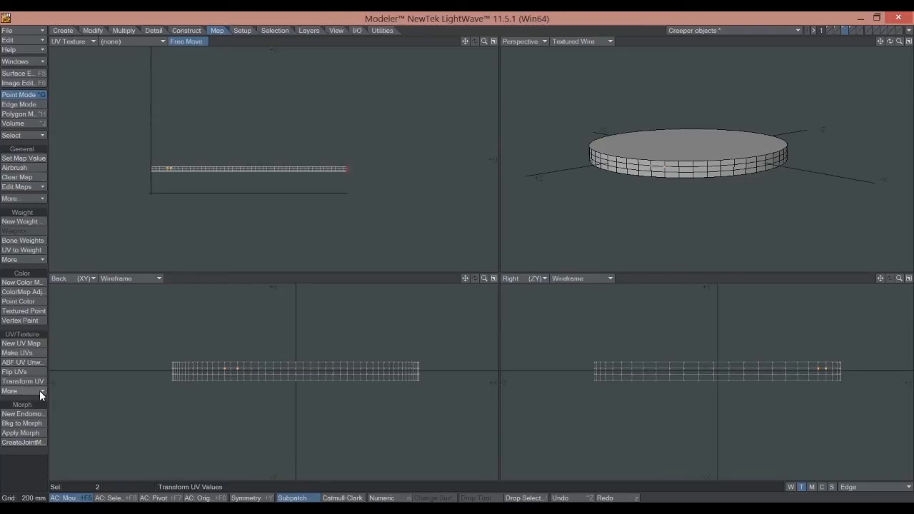
left_click(39, 390)
left_click(41, 364)
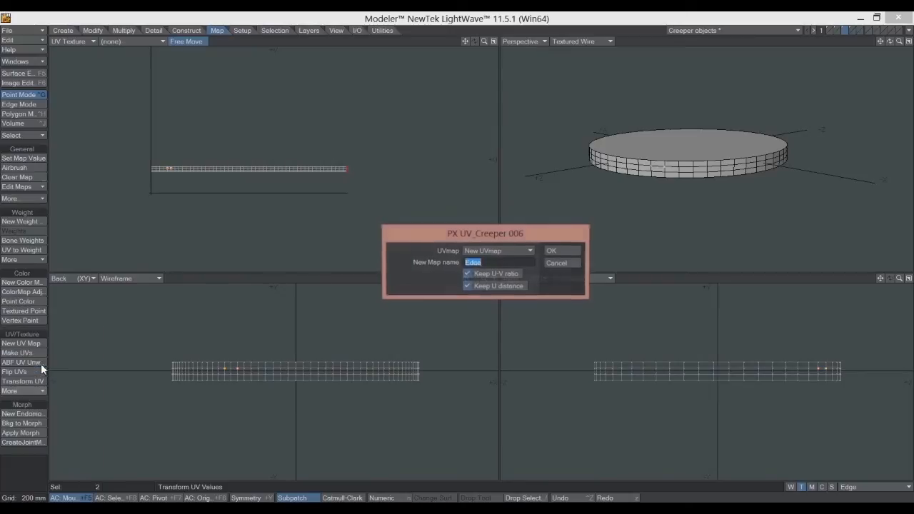
left_click(486, 263)
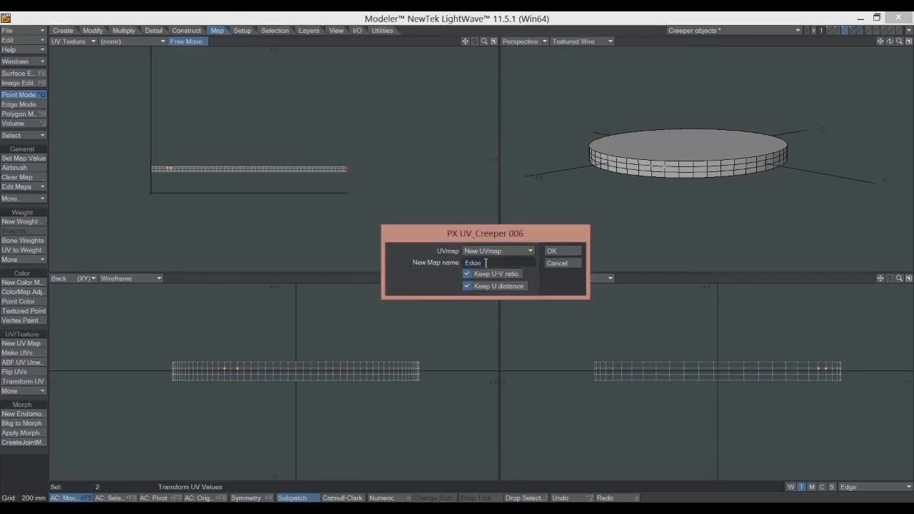
type("2")
left_click(556, 250)
left_click_drag(482, 41, 450, 42)
left_click_drag(890, 42, 890, 64)
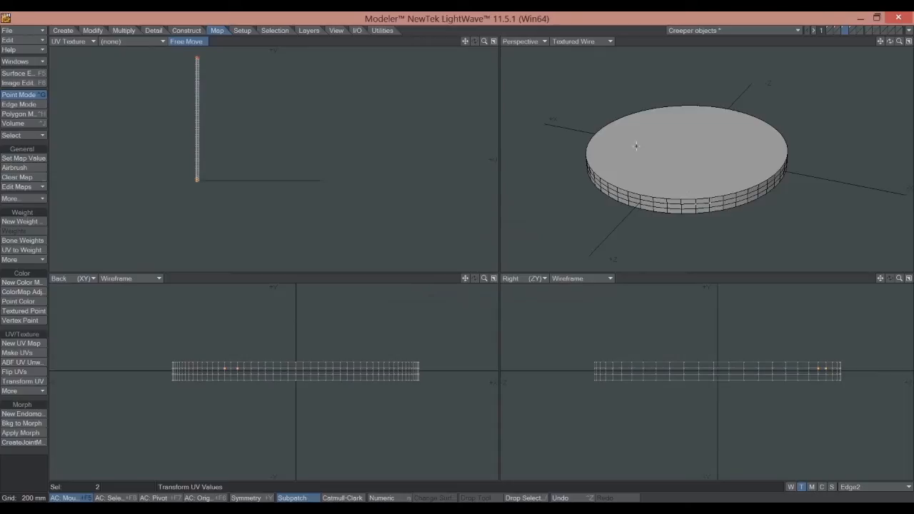
left_click(28, 144)
left_click_drag(889, 41, 888, 43)
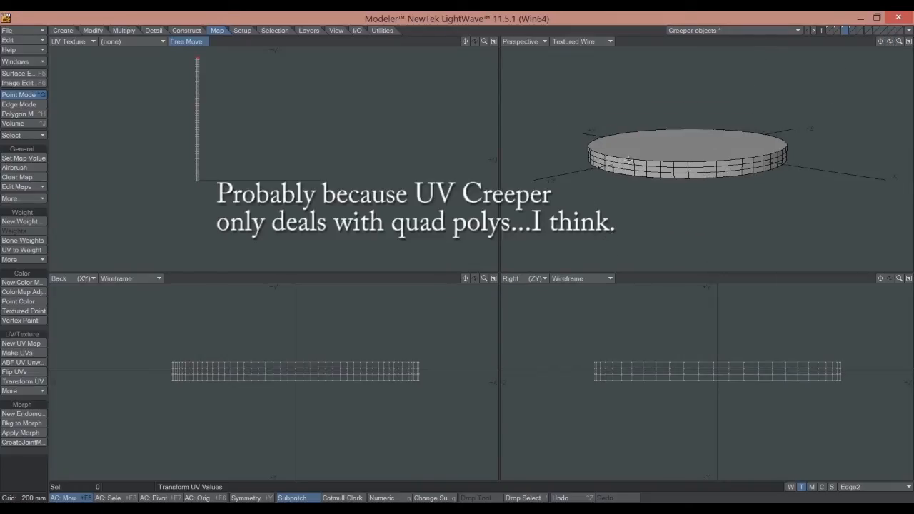
Try unwrapping the subpatch tabletop from two neighbouring rim points with PX UV_Creeper into a new UV map named Edge3
left_click(852, 29)
left_click_drag(889, 42, 890, 55)
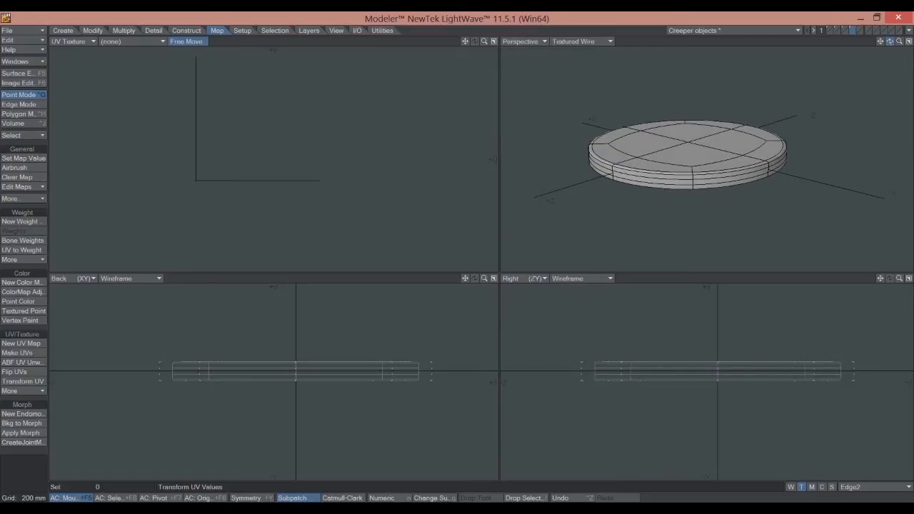
left_click(694, 181)
left_click(769, 170)
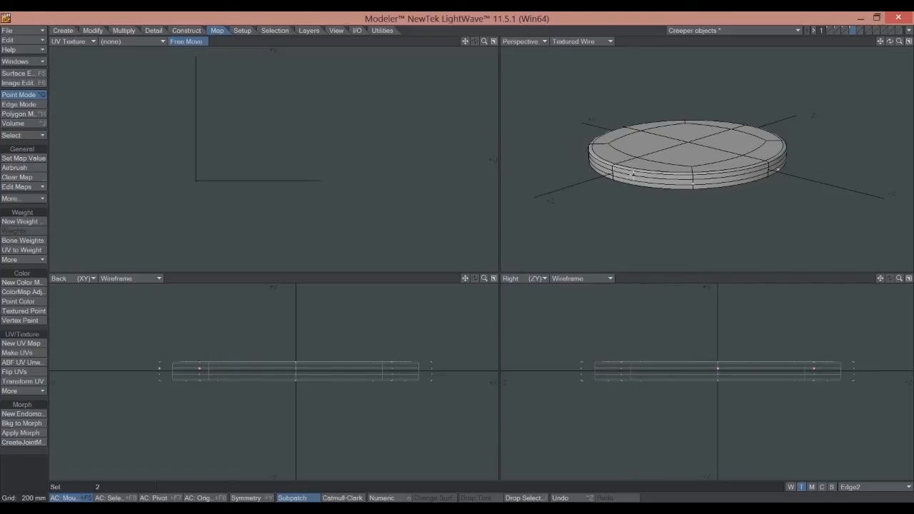
left_click(38, 388)
left_click(36, 362)
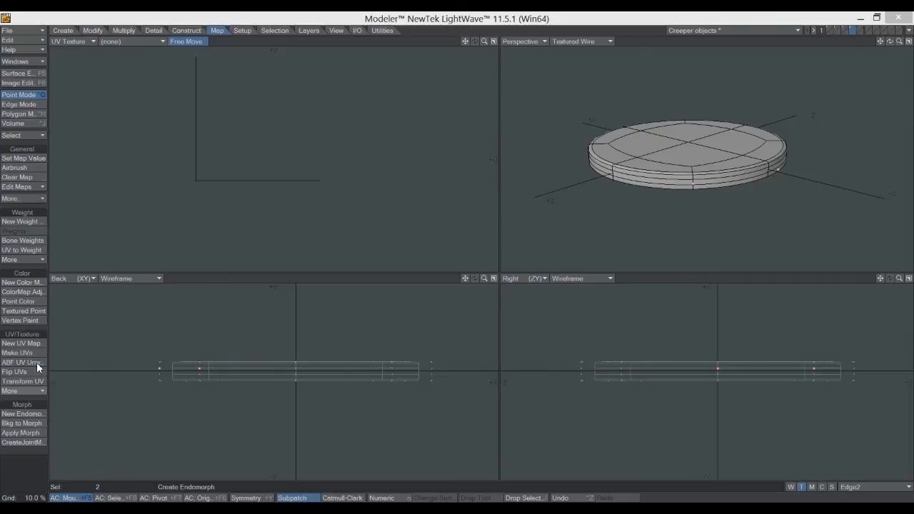
left_click_drag(482, 262, 490, 263)
type("3")
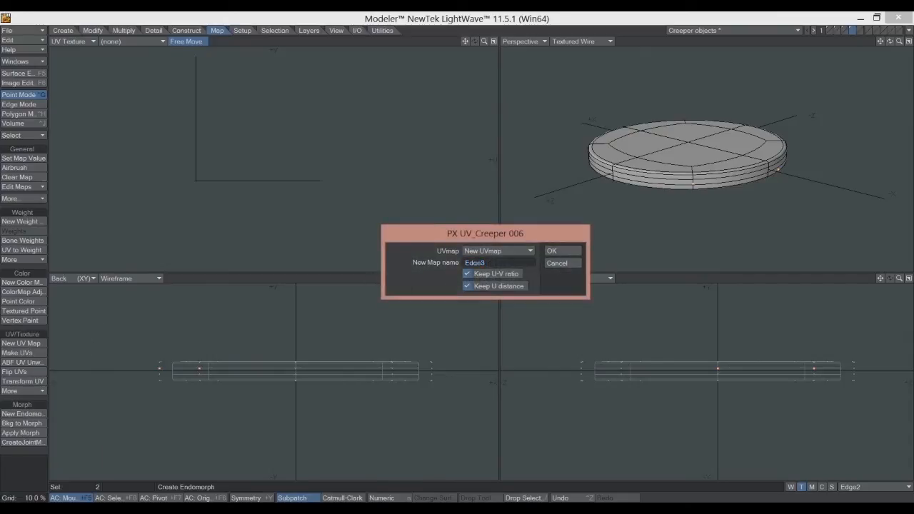
left_click(553, 250)
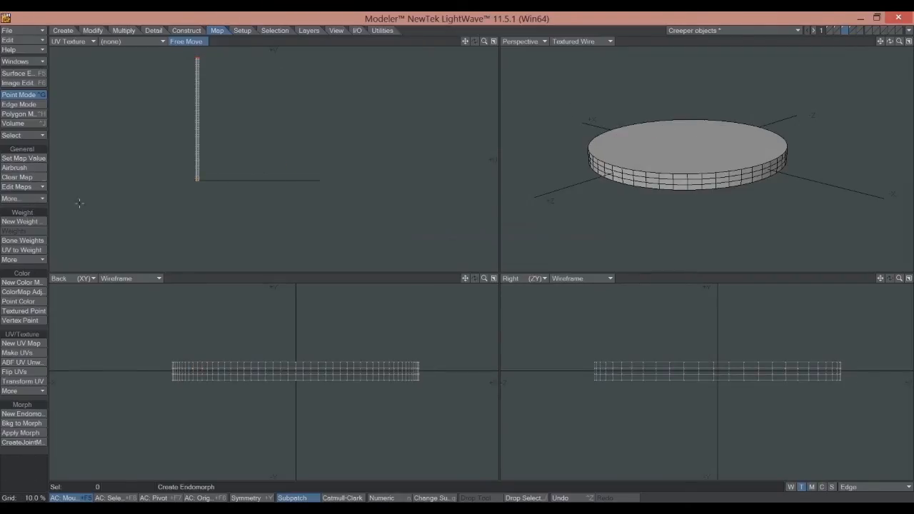
On the subpatch tabletop's layer, expand the polygon selection twice from the top and bottom centres and hide the selected polygons
mouse_move(890, 41)
left_mouse_down()
mouse_move(906, 48)
mouse_move(878, 39)
left_mouse_up()
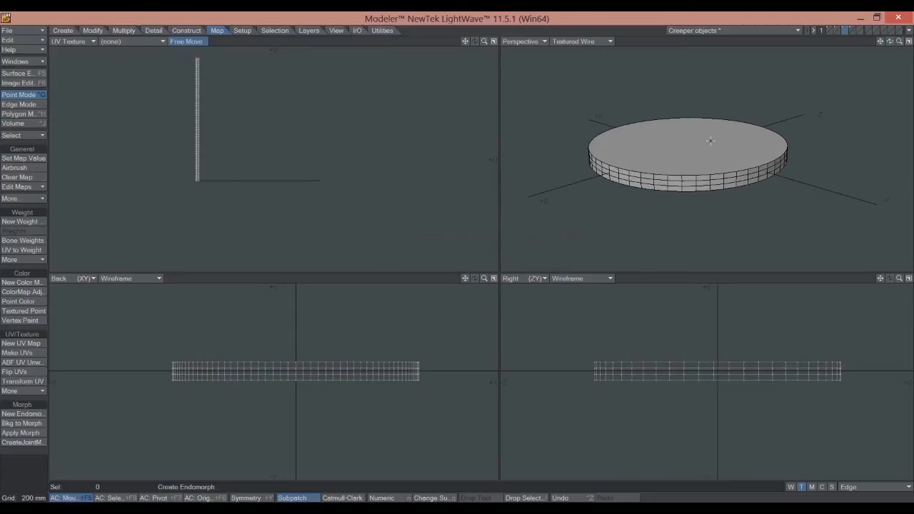
left_click(851, 28)
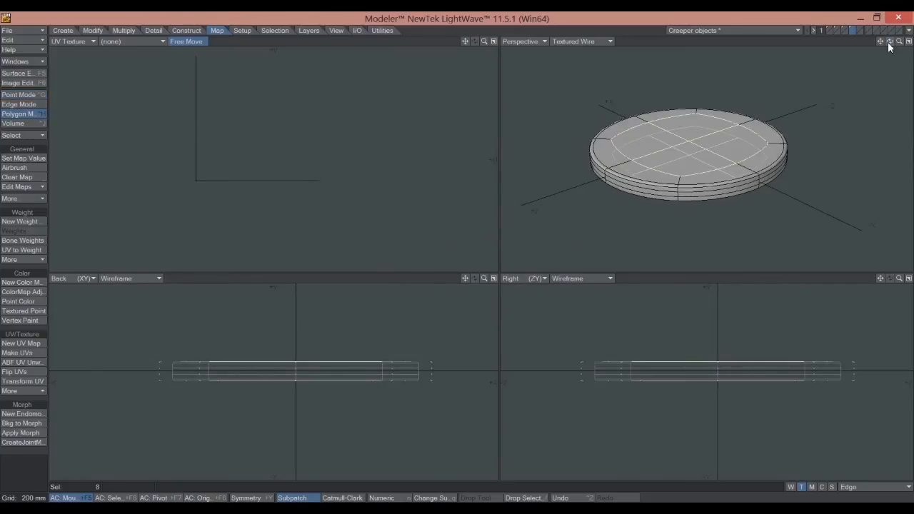
key("shift+bracketright")
key("shift+bracketright")
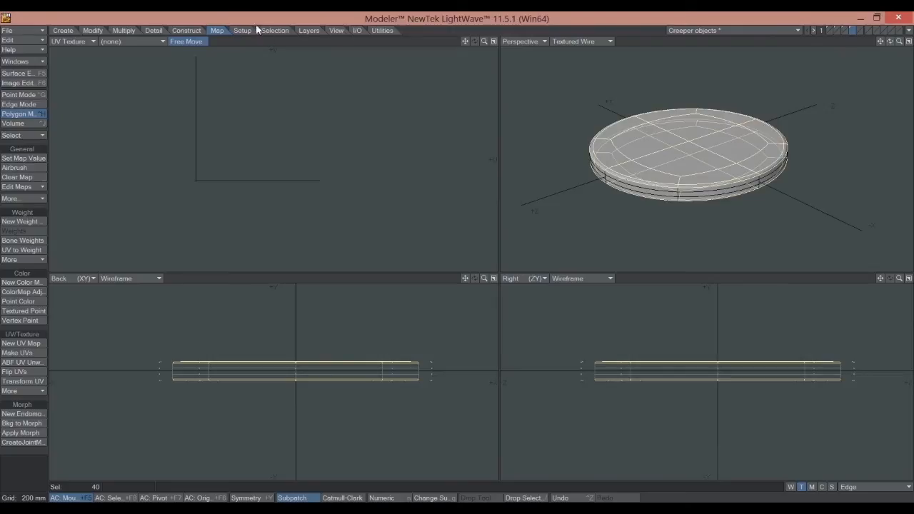
left_click(336, 31)
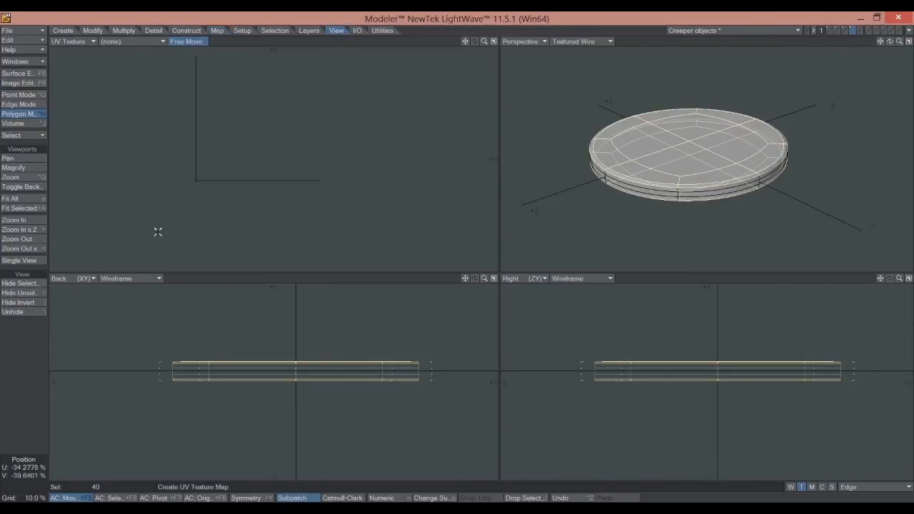
left_click(22, 284)
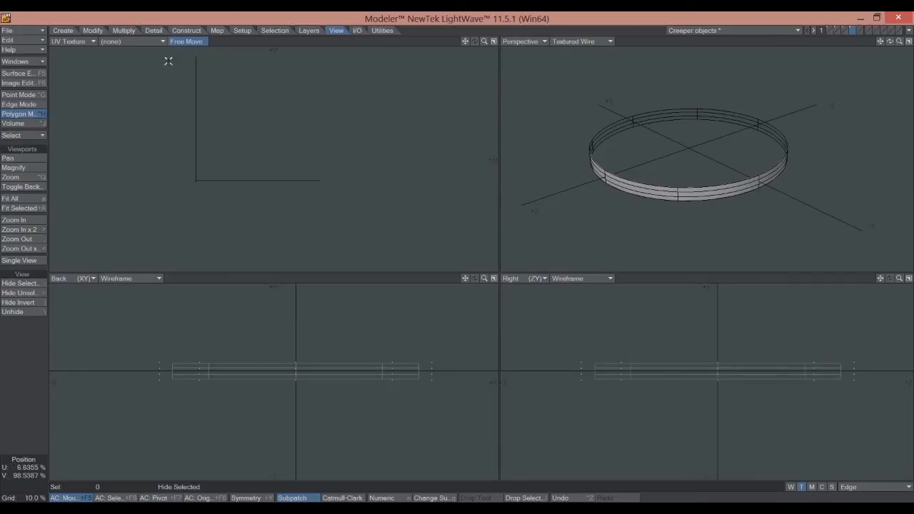
Select two neighbouring points on the isolated rim, unwrap it with PX UV_Creeper into a new map named Edge2, and clear the selection
left_click(20, 94)
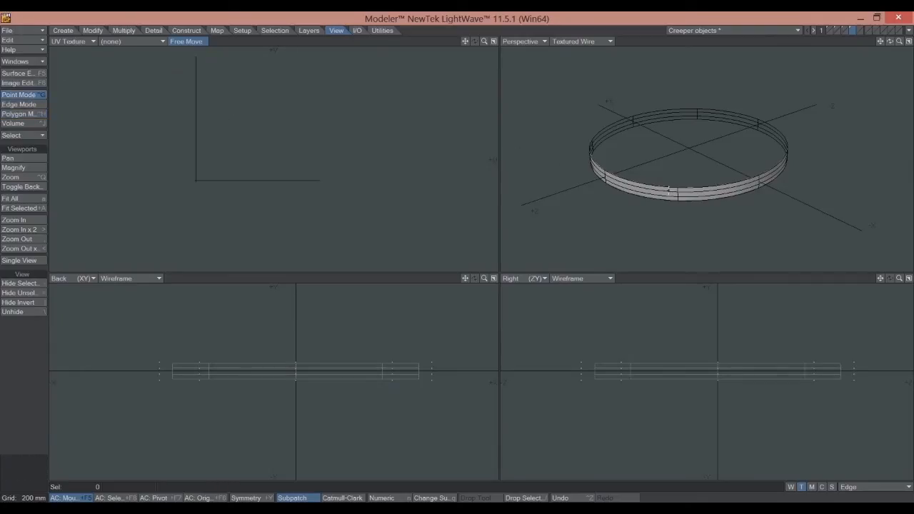
left_click(678, 193)
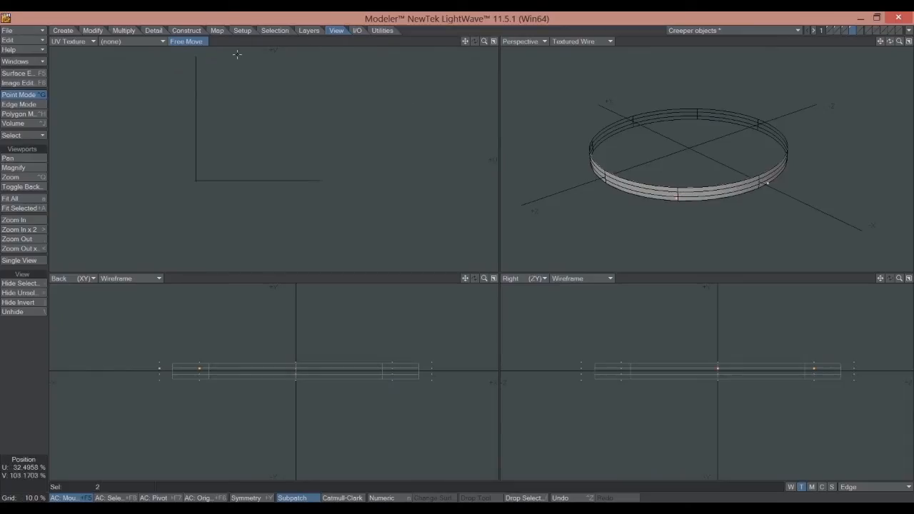
left_click(220, 30)
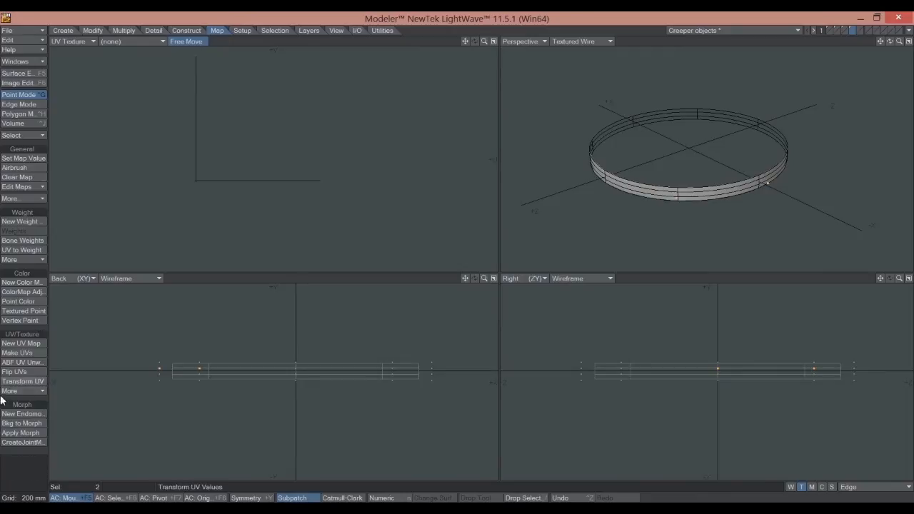
left_click(41, 390)
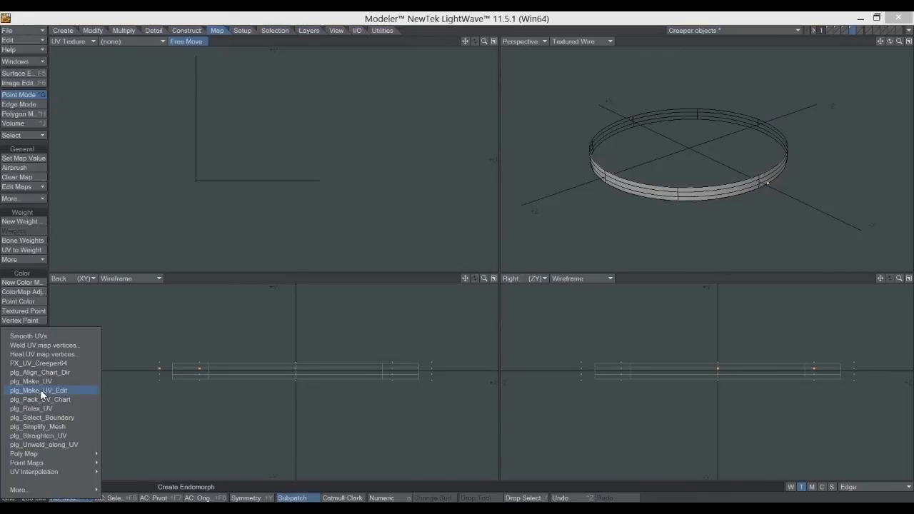
left_click(42, 362)
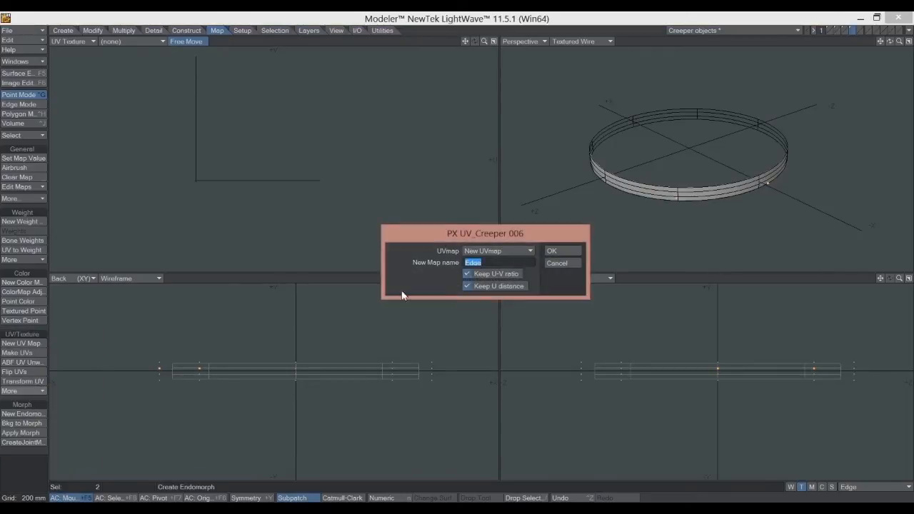
left_click(490, 262)
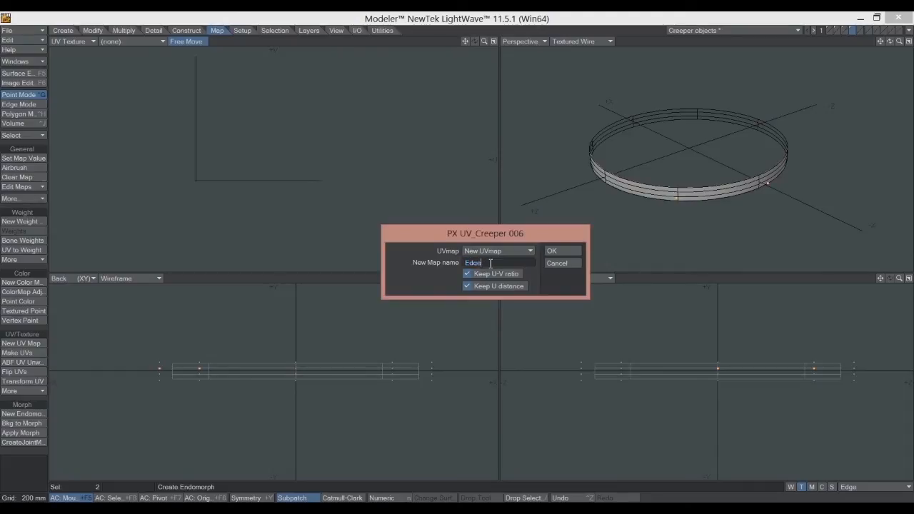
type("2")
left_click(558, 251)
left_click(18, 212)
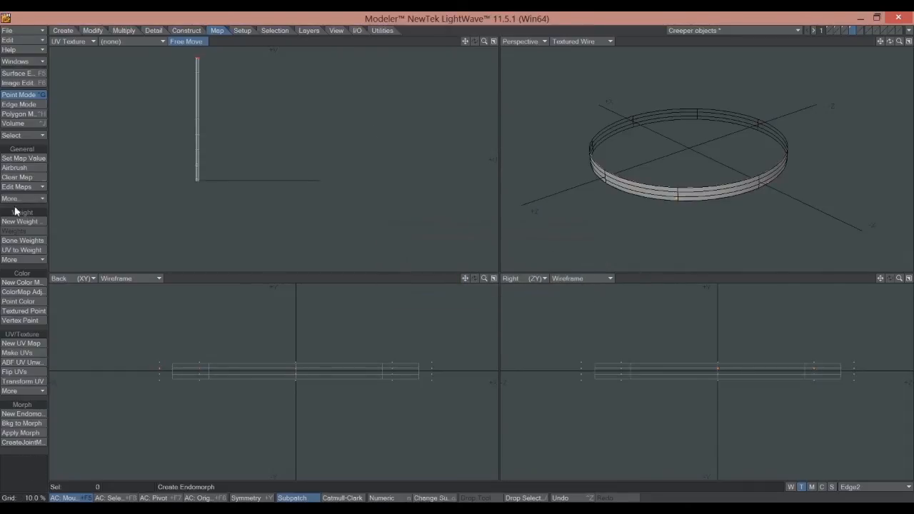
Enlarge the view of the Edge2 strip and unhide the subpatch tabletop's top and bottom polygons
left_click_drag(465, 40, 496, 72)
left_click_drag(482, 43, 467, 41)
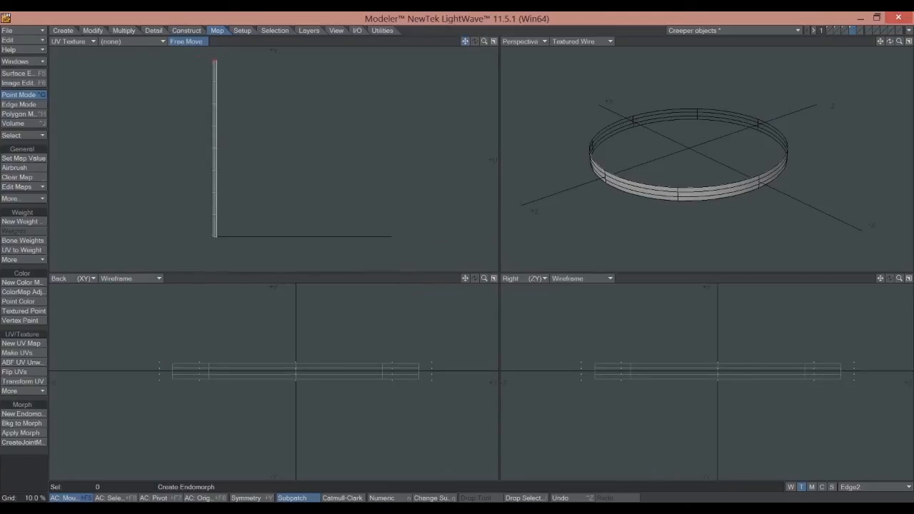
left_click(336, 30)
left_click(14, 313)
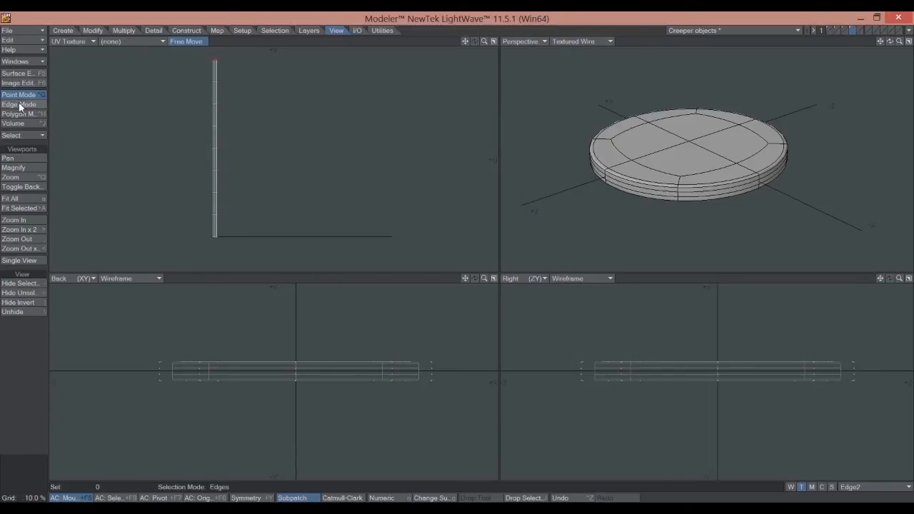
Select all points of the Edge2 strip, rotate it -90° to horizontal and move it just above the UV square's lower edge
mouse_move(206, 54)
right_mouse_down()
mouse_move(143, 235)
mouse_move(285, 171)
mouse_move(239, 47)
right_mouse_up()
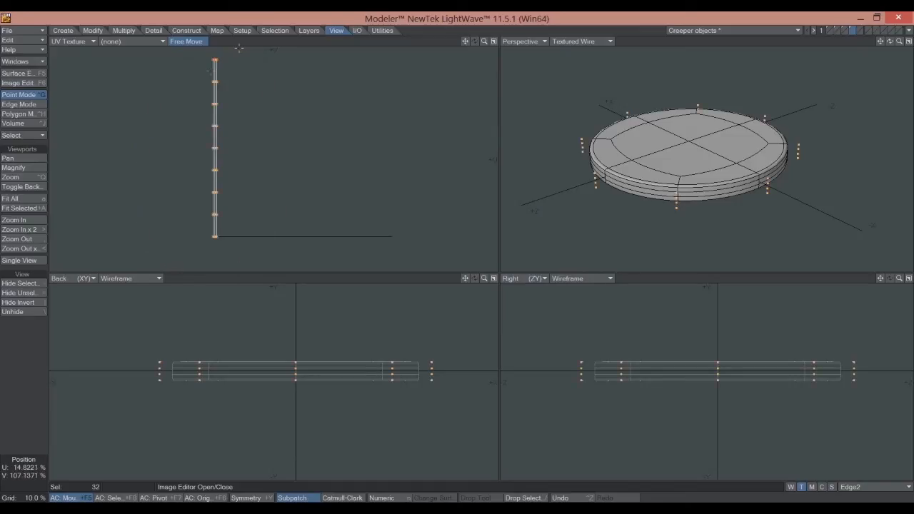
left_click(92, 30)
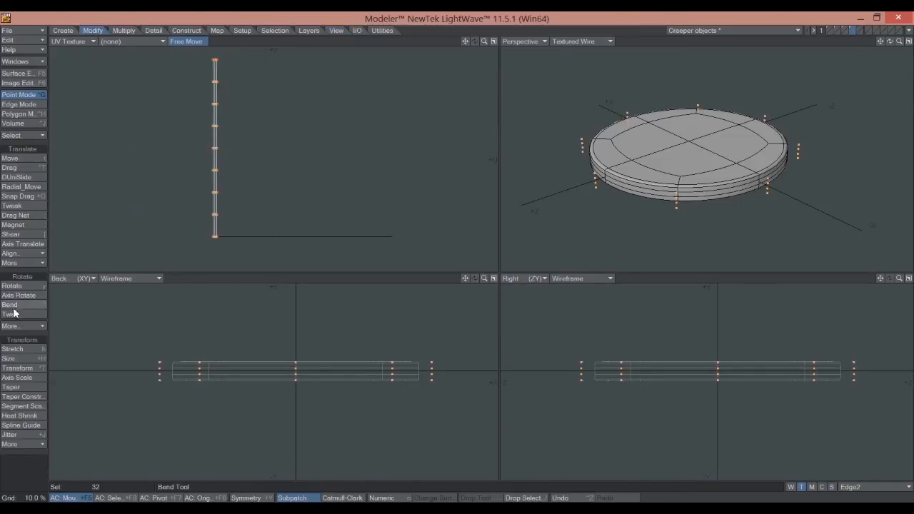
left_click(20, 285)
left_click_drag(216, 237, 294, 236)
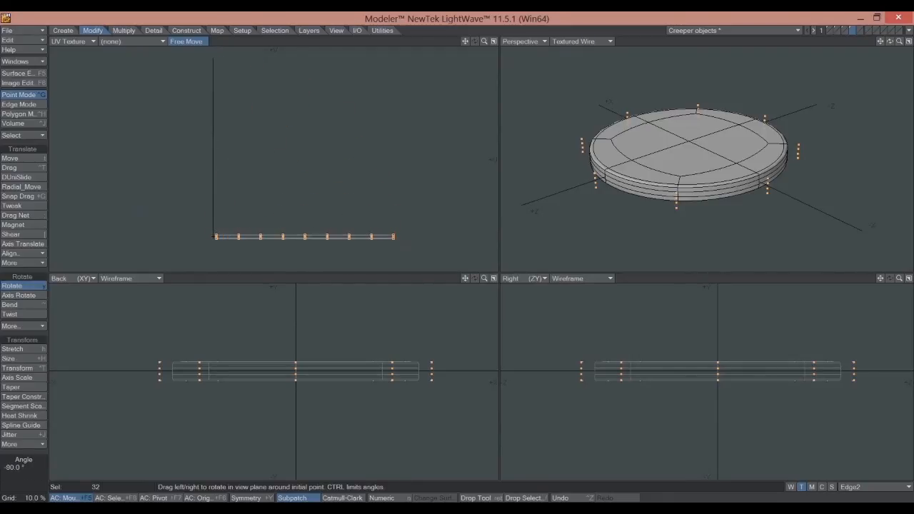
left_click(15, 158)
mouse_move(202, 209)
left_mouse_down()
mouse_move(203, 122)
mouse_move(202, 205)
left_mouse_up()
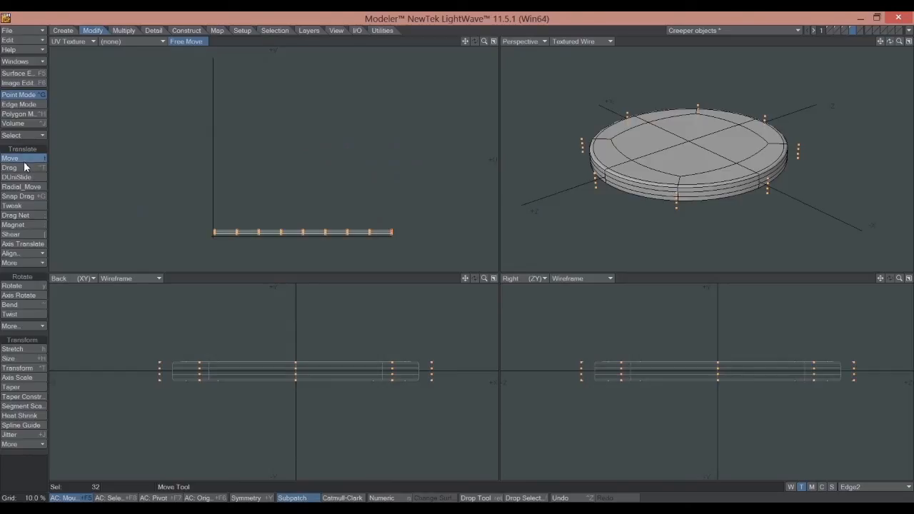
Scale the Edge2 strip up from its lower-left corner to about half the UV square's height and clear the selection
left_click(10, 359)
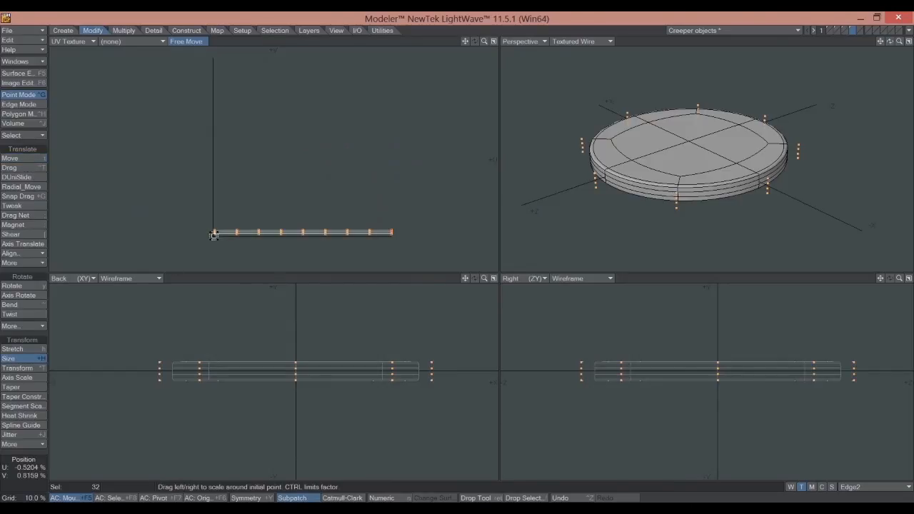
left_click_drag(212, 237, 730, 235)
left_click_drag(876, 236, 788, 236)
left_click(13, 359)
left_click(18, 334)
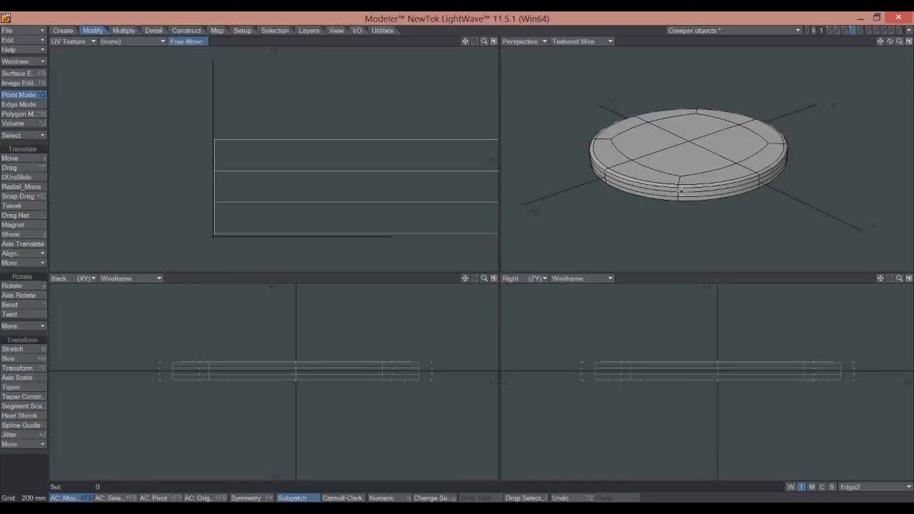
Select the three polygon bands around the tabletop's rim, assign them a new surface named Edge, and clear the selection
key("ctrl+h")
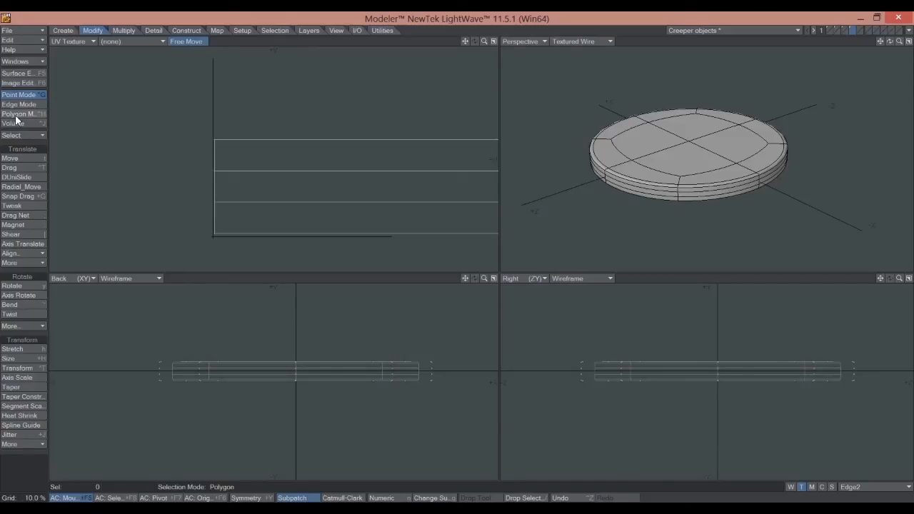
left_click_drag(675, 194, 681, 194)
key("l")
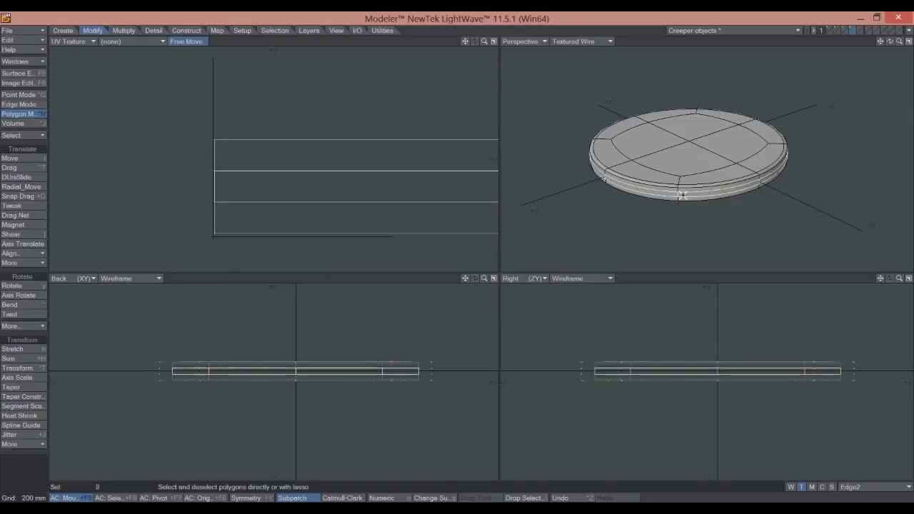
key("shift+bracketright")
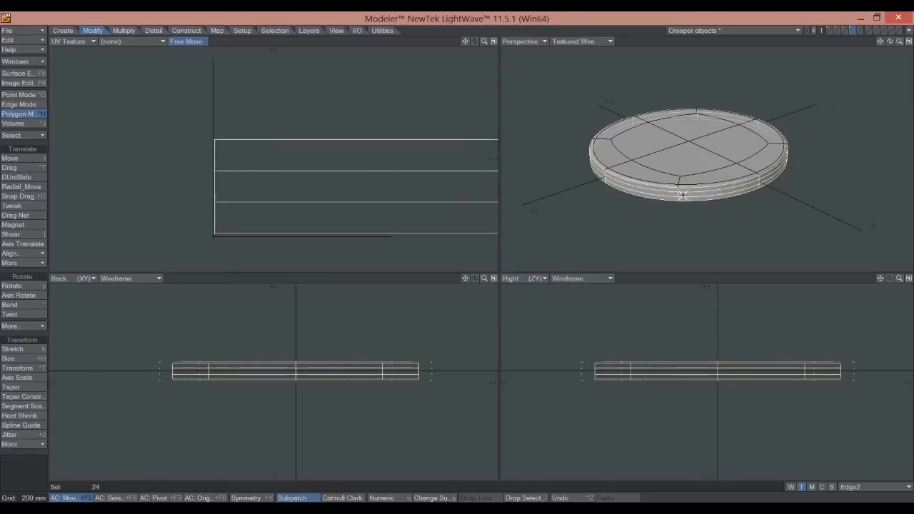
left_click(434, 497)
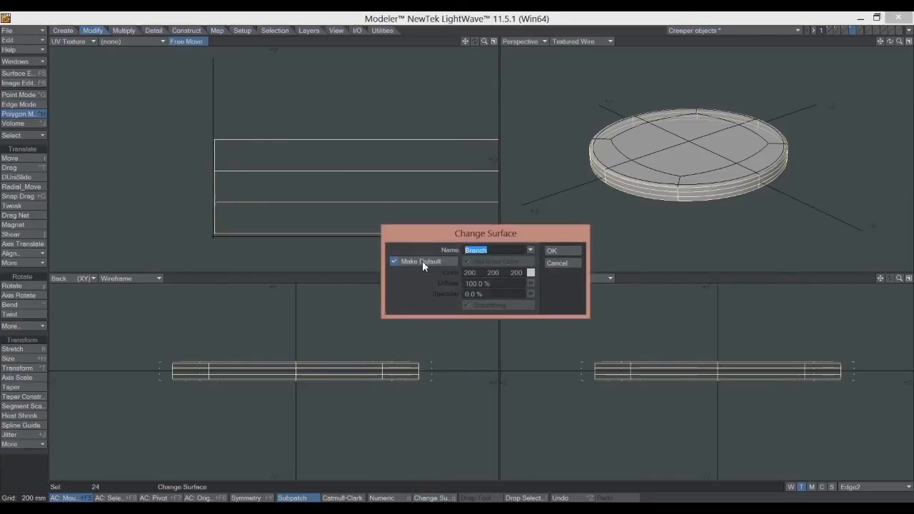
type("Edge")
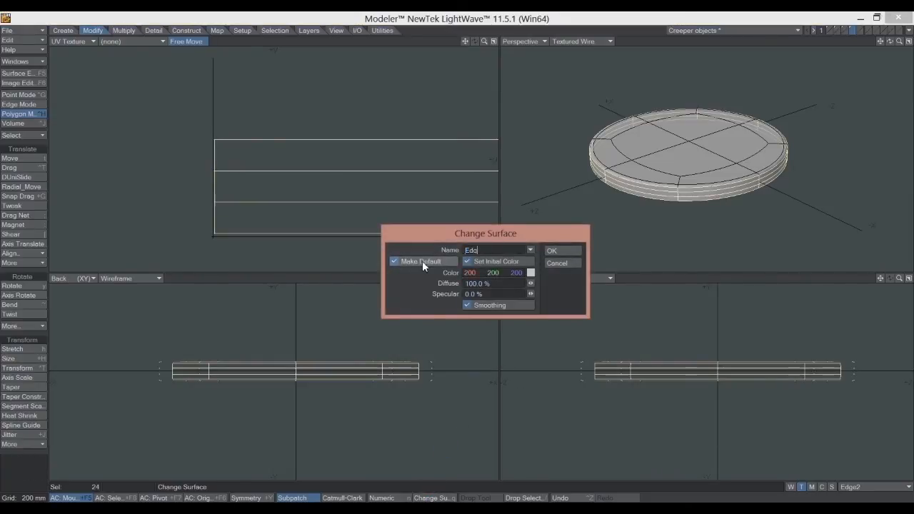
left_click(555, 252)
left_click(31, 272)
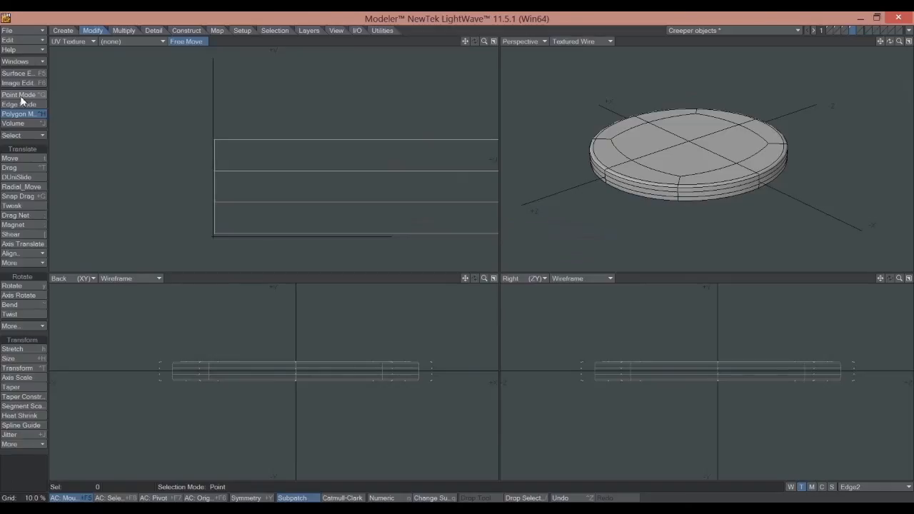
Add a color texture to the Edge surface with UV projection and the Edge2 UV map
left_click(21, 74)
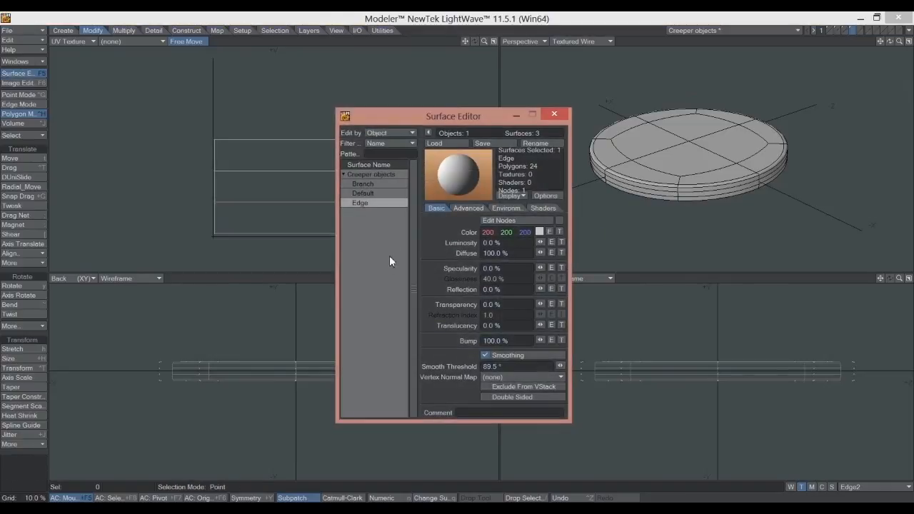
left_click_drag(457, 116, 317, 113)
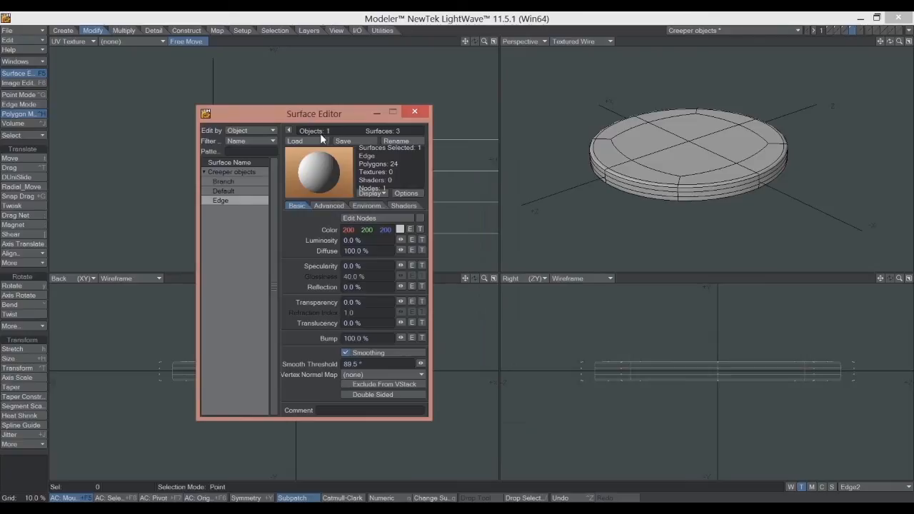
left_click(420, 230)
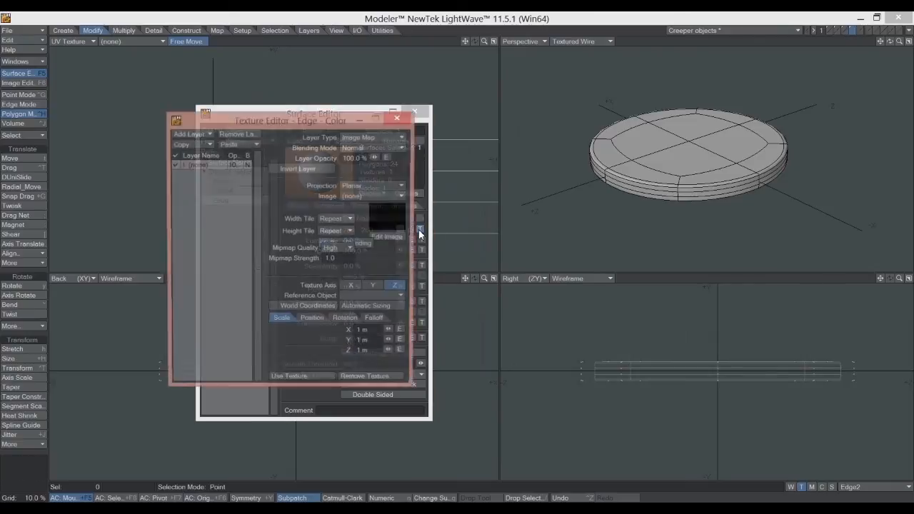
left_click(401, 187)
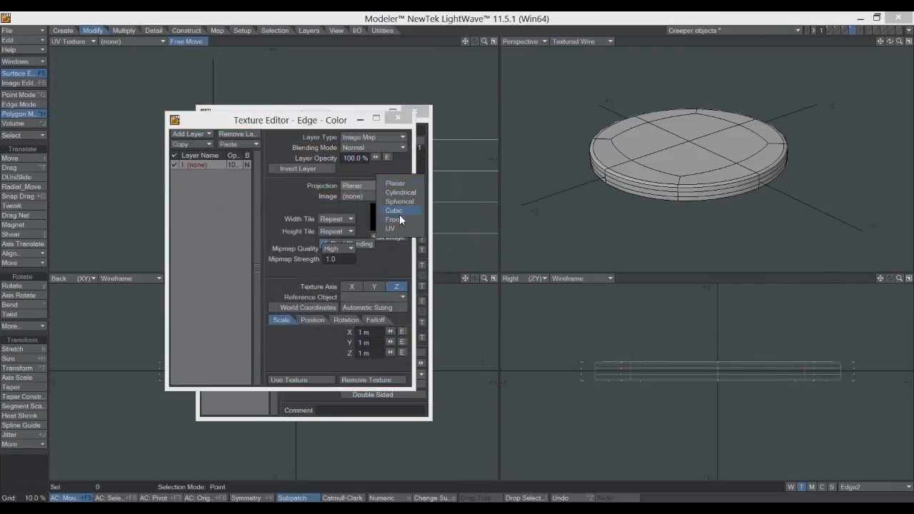
left_click(402, 230)
left_click(401, 198)
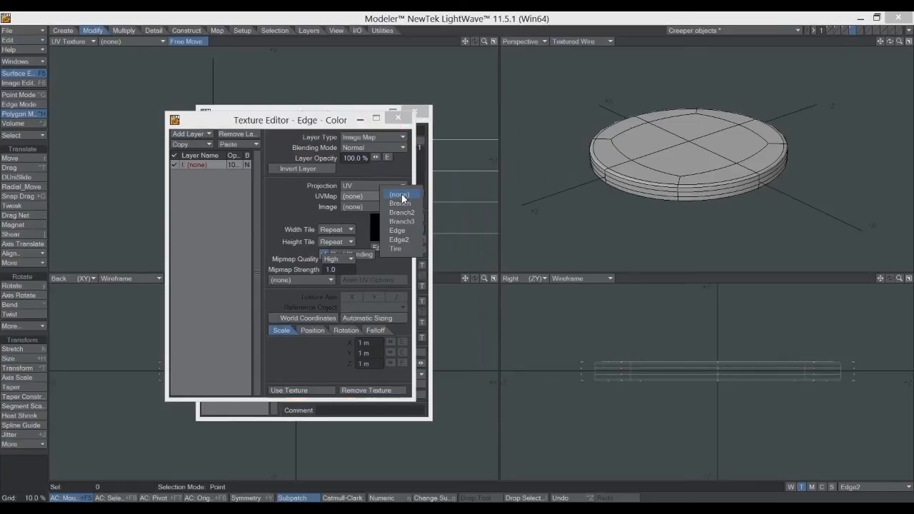
left_click(398, 240)
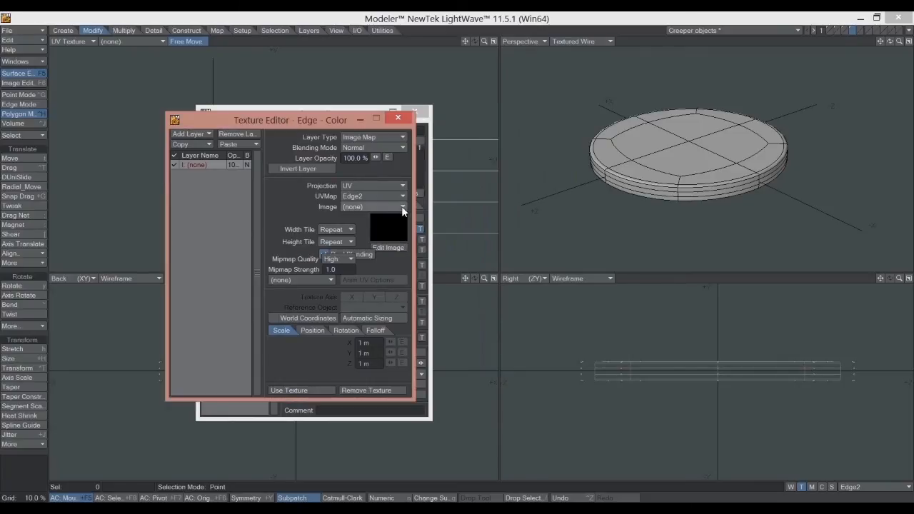
Load 25-Plywood-edges.jpg as the Edge color texture's image and close the Texture Editor
left_click(398, 207)
left_click(398, 226)
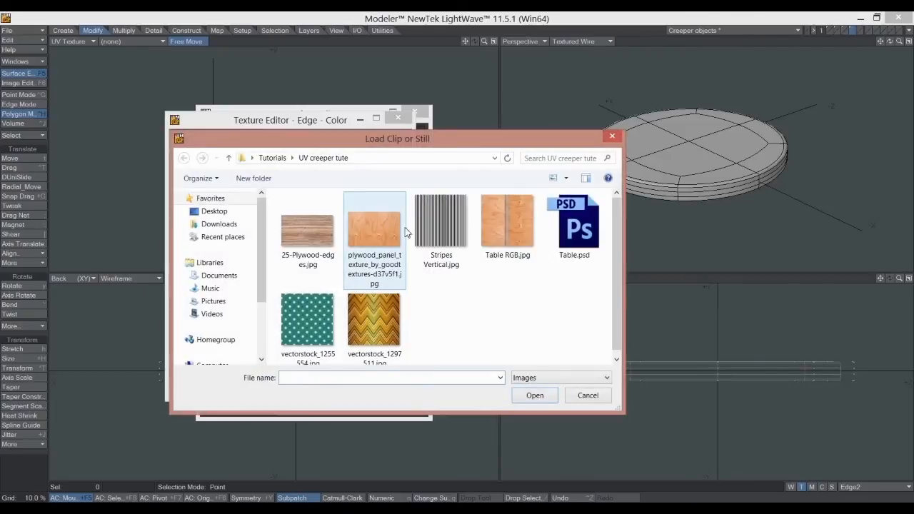
left_click(300, 232)
left_click(537, 394)
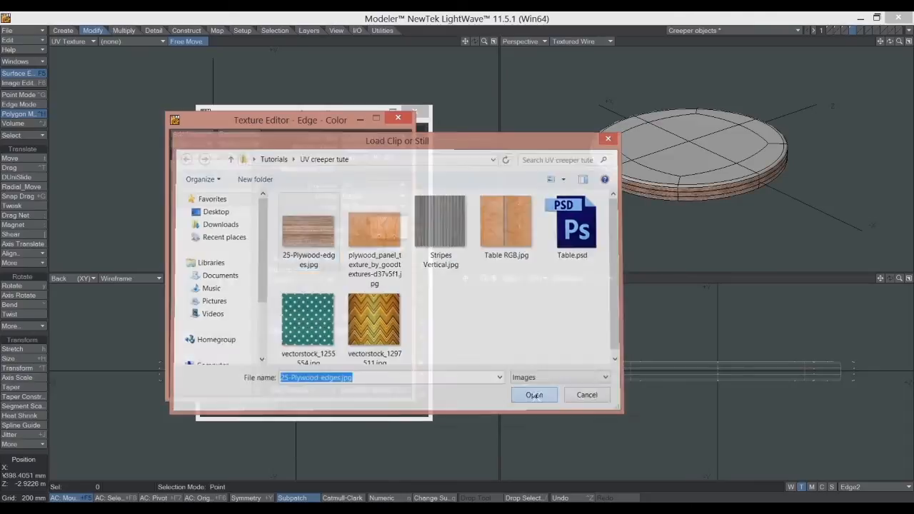
left_click_drag(889, 42, 910, 42)
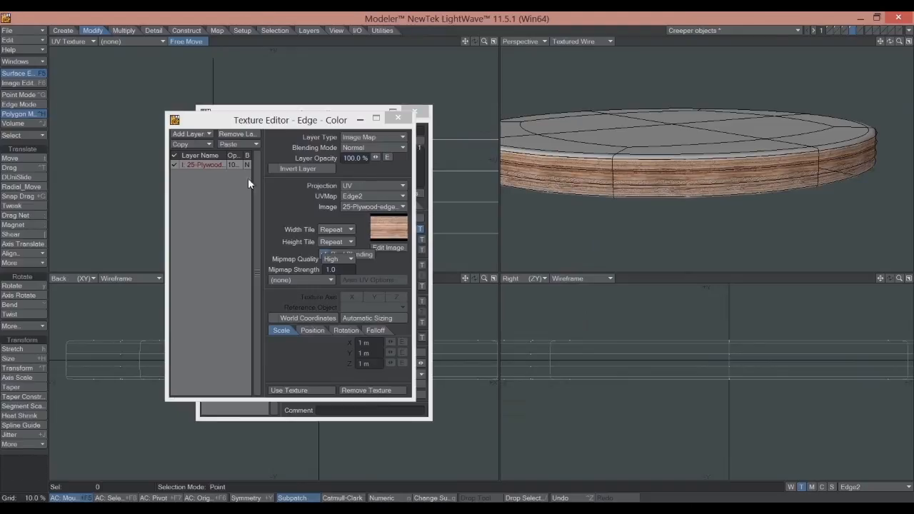
left_click(398, 118)
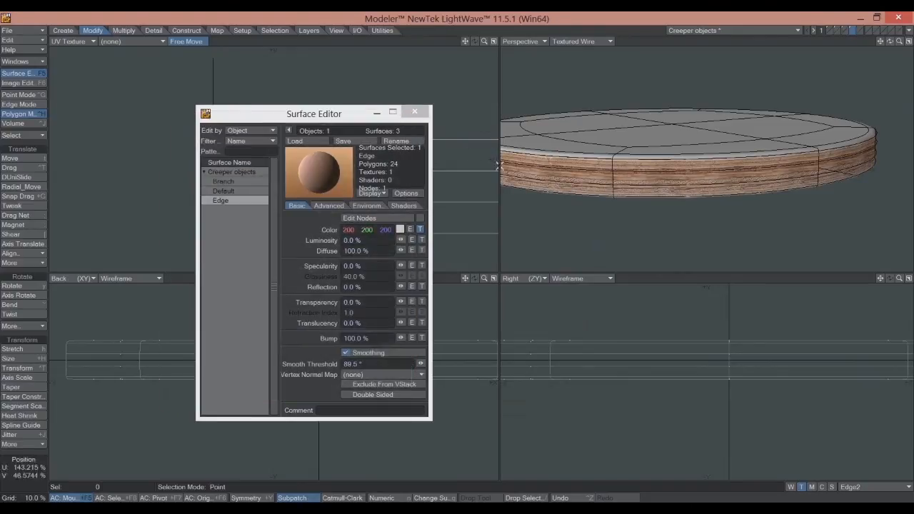
Set the Perspective view's shading to Texture and close the Surface Editor
left_click(610, 42)
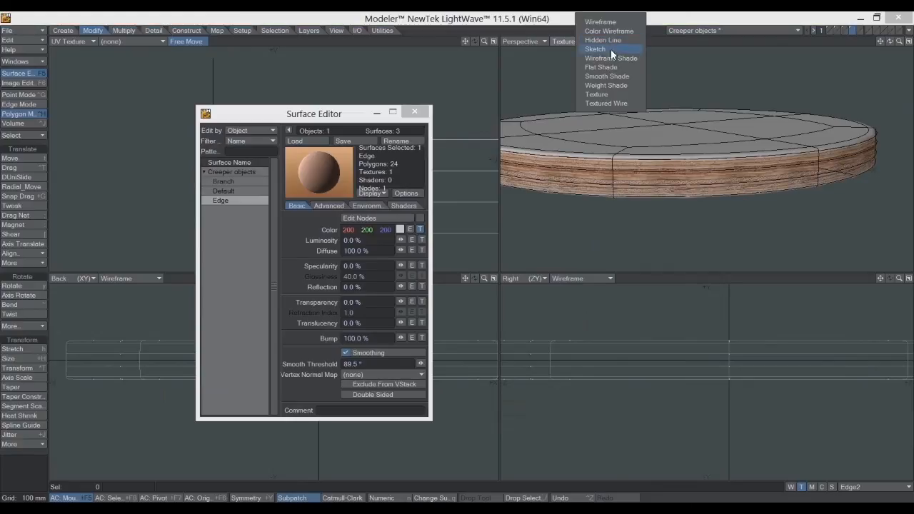
left_click(608, 96)
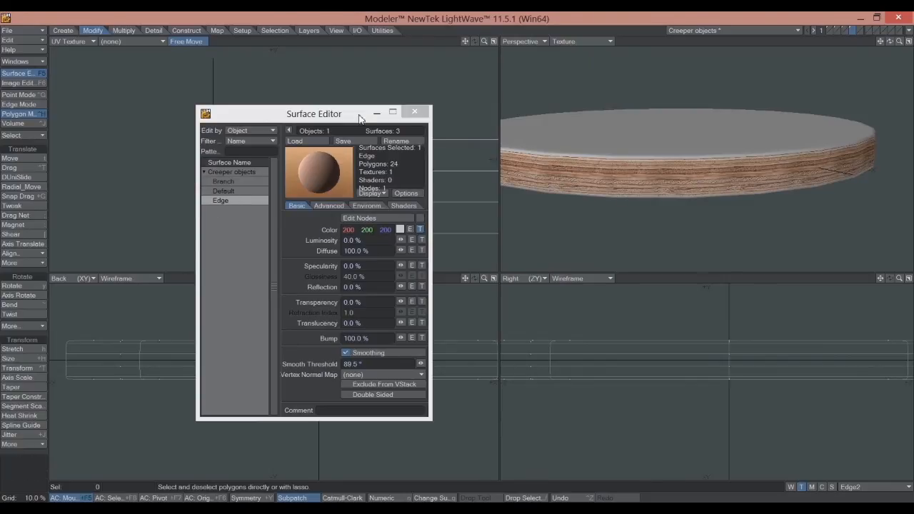
left_click(414, 112)
Select all points of the Edge2 strip, scale it to about half its size from the lower-left corner, and clear the selection
left_click_drag(483, 42, 456, 50)
left_click(22, 95)
mouse_move(426, 183)
right_mouse_down()
mouse_move(345, 137)
mouse_move(243, 187)
mouse_move(451, 177)
right_mouse_up()
left_click_drag(483, 43, 412, 45)
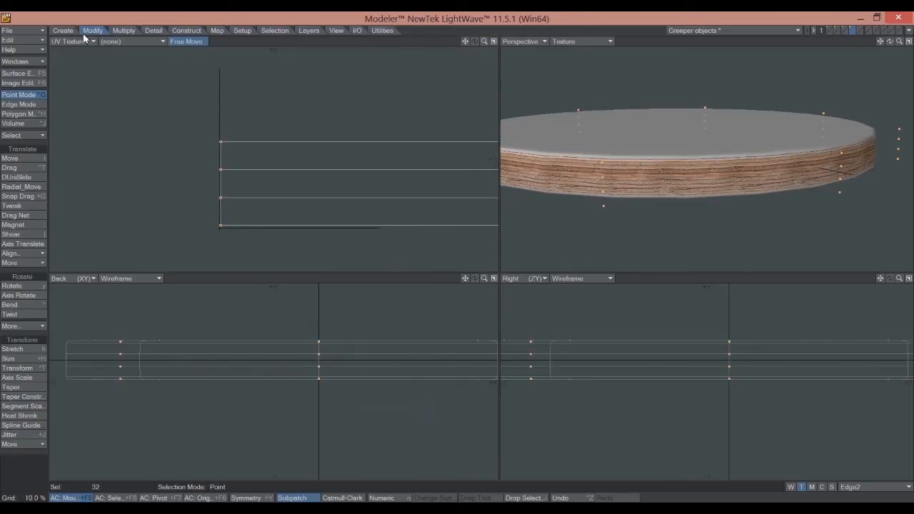
left_click(14, 358)
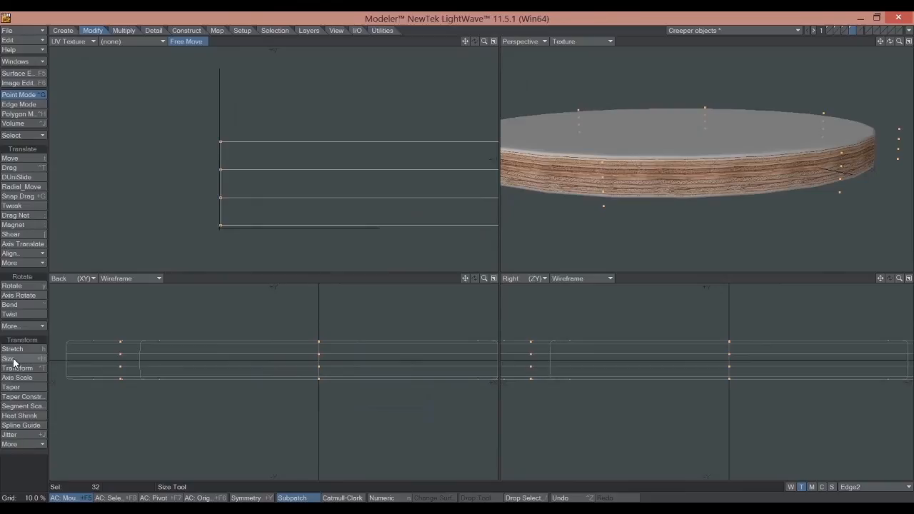
left_click_drag(220, 226, 184, 226)
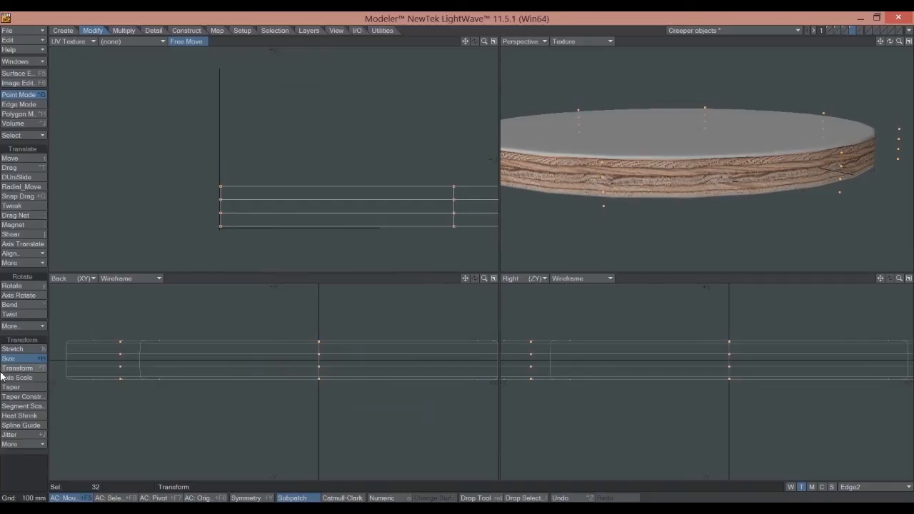
left_click(18, 359)
left_click(20, 337)
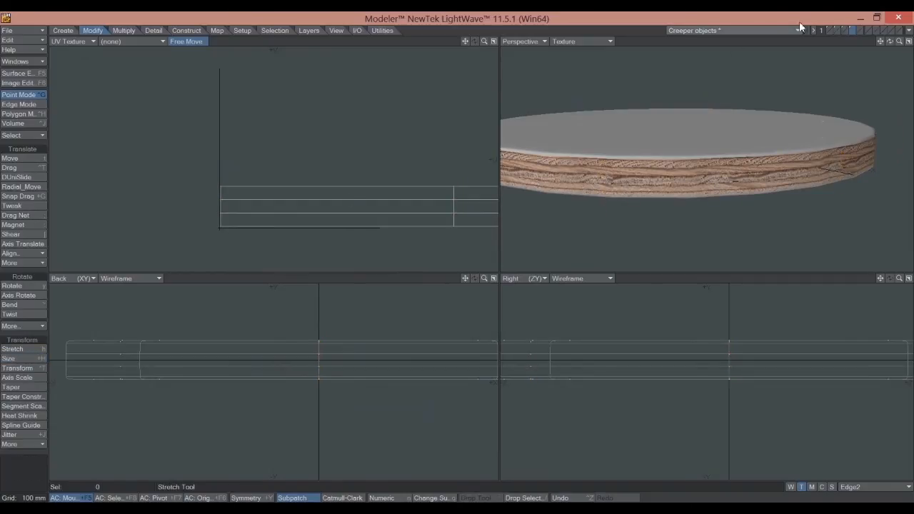
Select the polygons at the tabletop's +X end and rotate them upward about the centre in the Back view
mouse_move(899, 42)
left_mouse_down()
mouse_move(853, 41)
mouse_move(890, 42)
mouse_move(875, 64)
mouse_move(860, 45)
mouse_move(878, 42)
mouse_move(855, 42)
mouse_move(912, 41)
mouse_move(884, 42)
left_mouse_up()
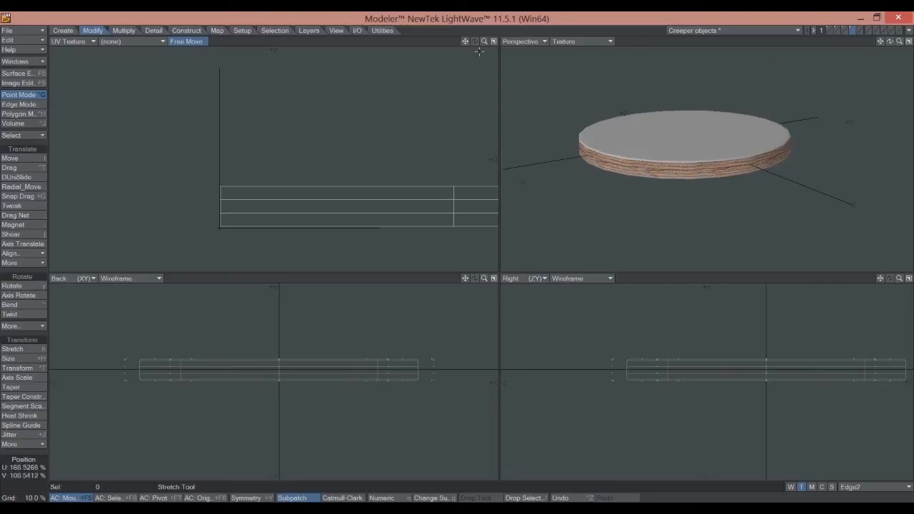
left_click_drag(464, 41, 331, 20)
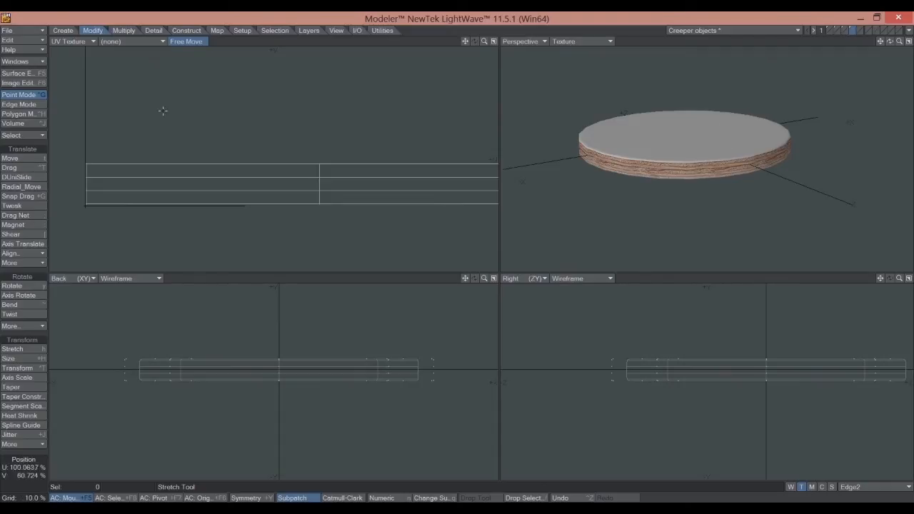
left_click(20, 94)
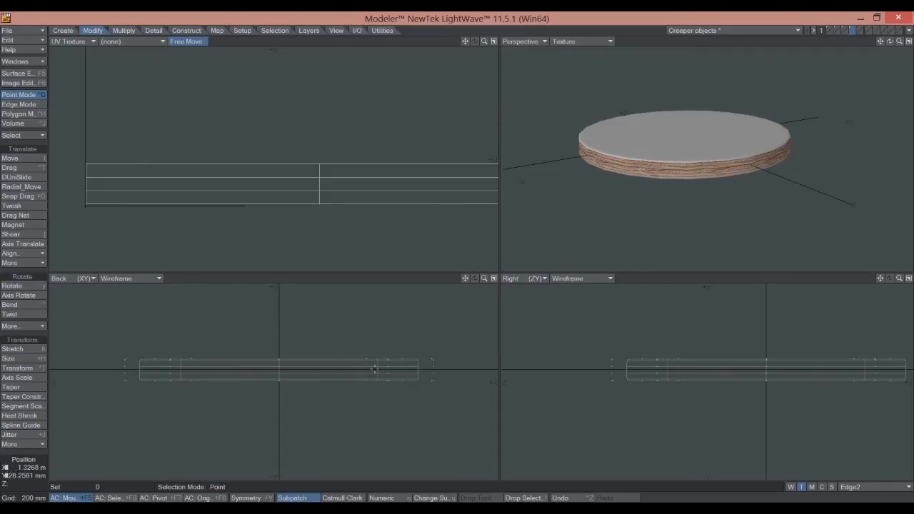
left_click(18, 286)
left_click(20, 113)
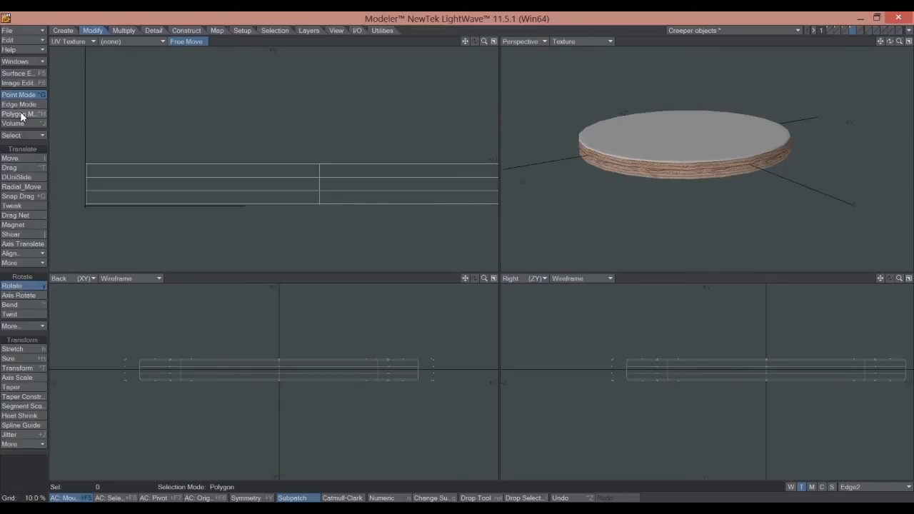
mouse_move(464, 335)
right_mouse_down()
mouse_move(386, 316)
mouse_move(318, 410)
mouse_move(449, 322)
mouse_move(442, 316)
right_mouse_up()
left_click(14, 285)
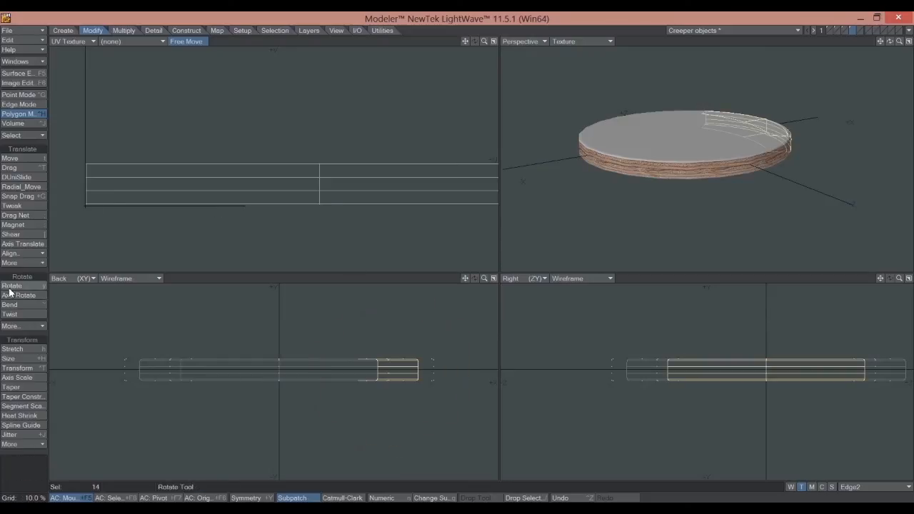
left_click_drag(283, 361, 344, 333)
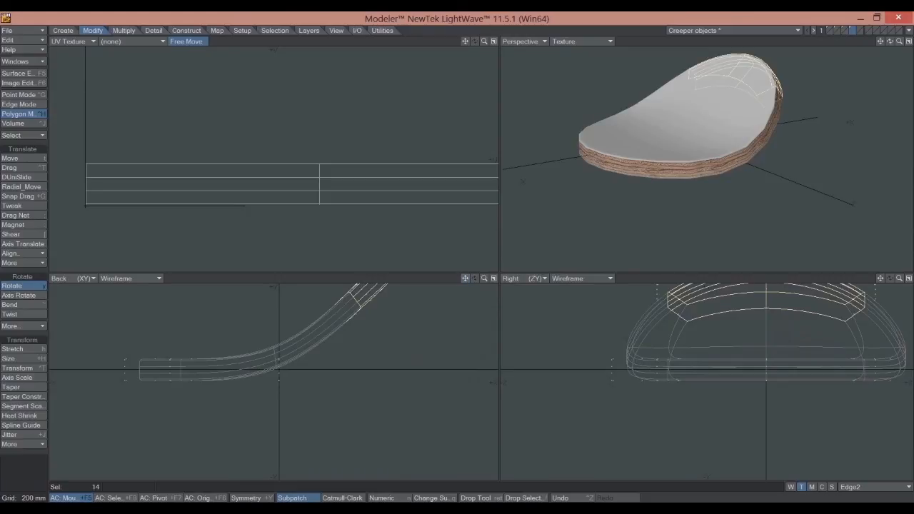
Rotate the selected end polygons back down in the Back view to form an S-shaped bend, and clear the selection
left_click_drag(464, 278, 444, 336)
mouse_move(332, 352)
left_mouse_down()
mouse_move(368, 352)
mouse_move(330, 353)
left_mouse_up()
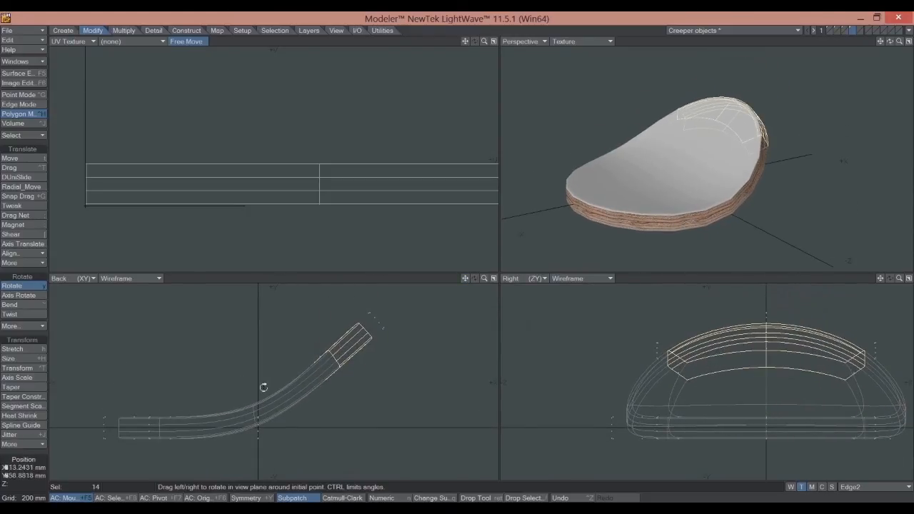
left_click_drag(888, 41, 890, 72)
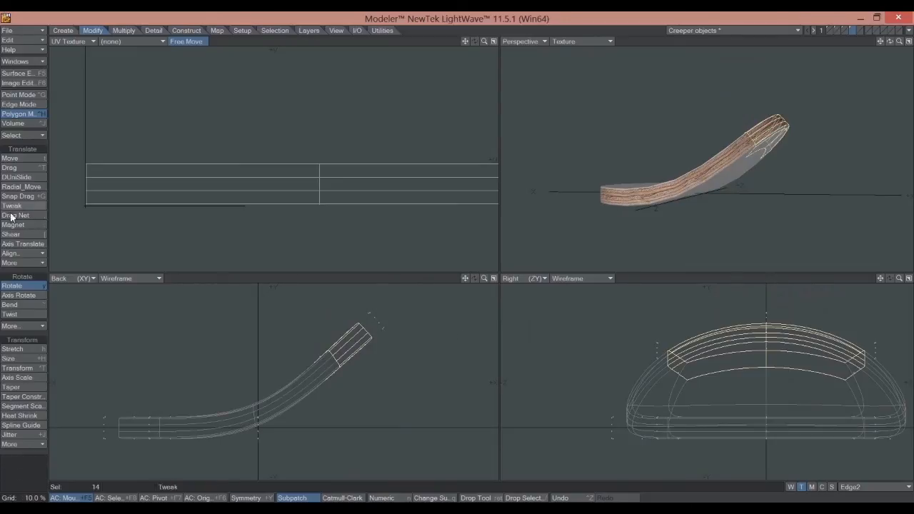
left_click_drag(336, 395, 421, 394)
left_click_drag(336, 378, 322, 374)
left_click(38, 286)
left_click(28, 273)
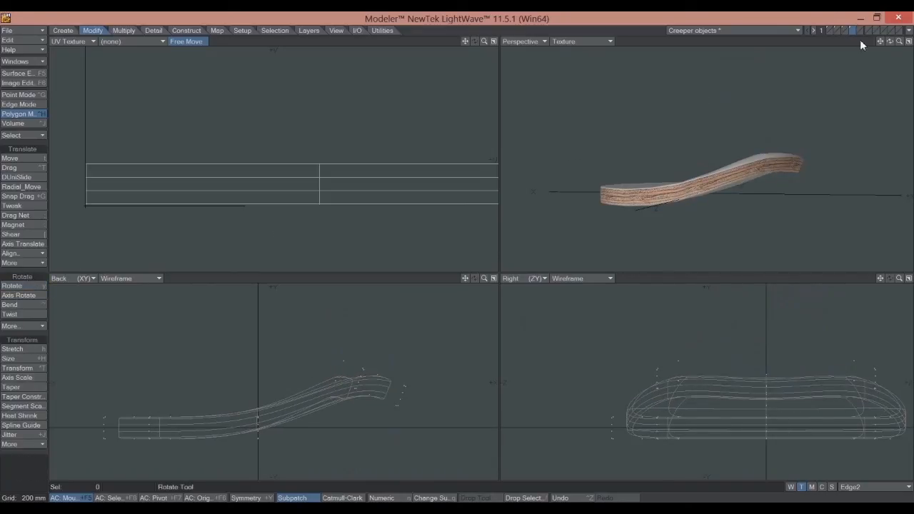
left_click_drag(889, 41, 876, 69)
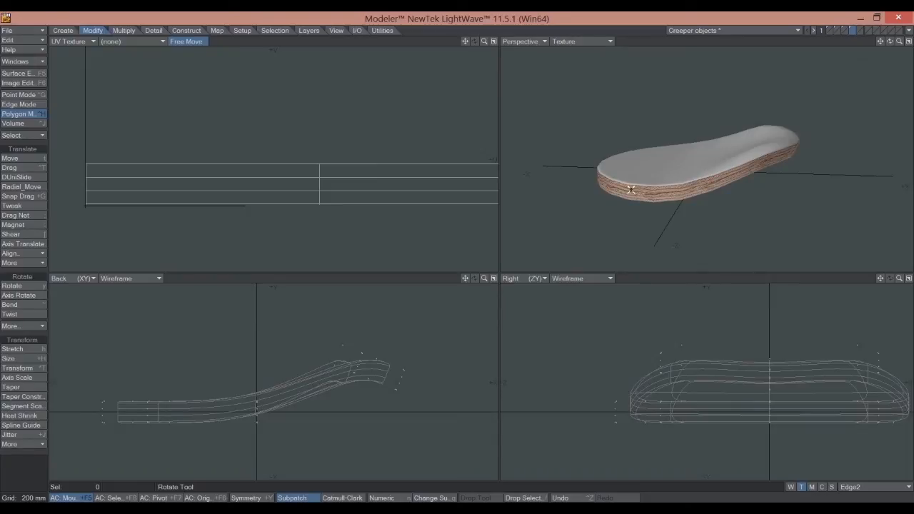
mouse_move(485, 44)
left_mouse_down()
mouse_move(443, 45)
mouse_move(484, 44)
left_mouse_up()
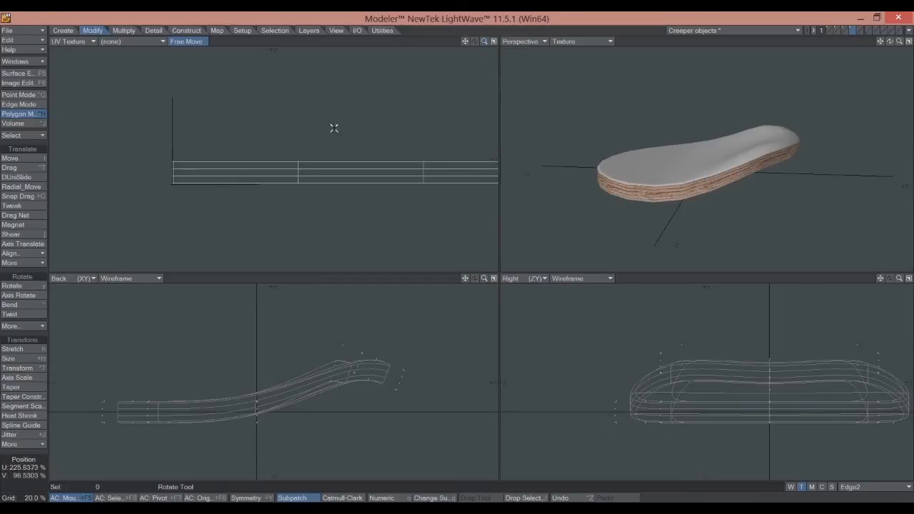